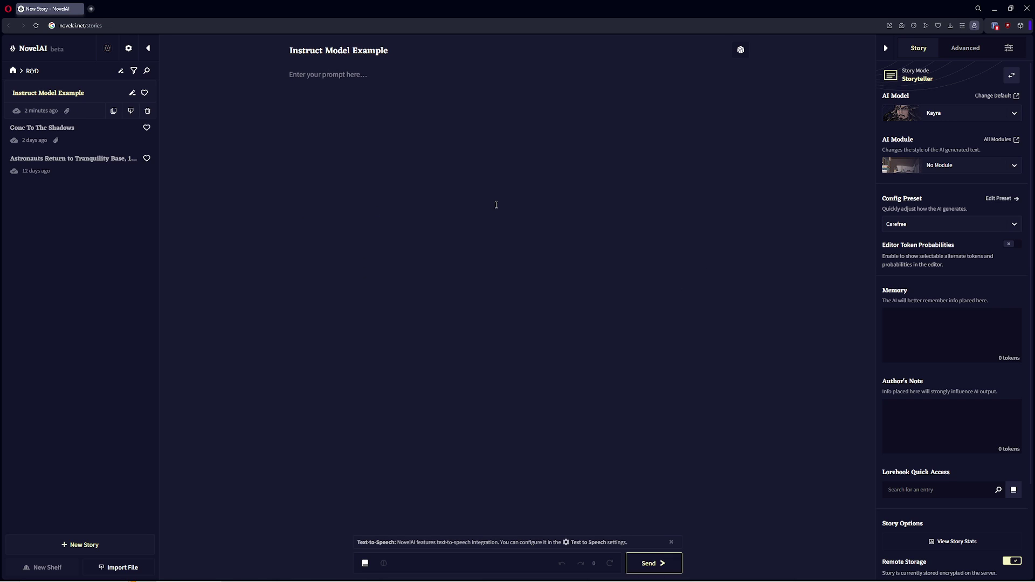
Step: Write the story opening "I was walking my dog one morning and I noticed that air had a strange" and generate a continuation
{"action": "type", "text": "I was walking my dog one mor"}
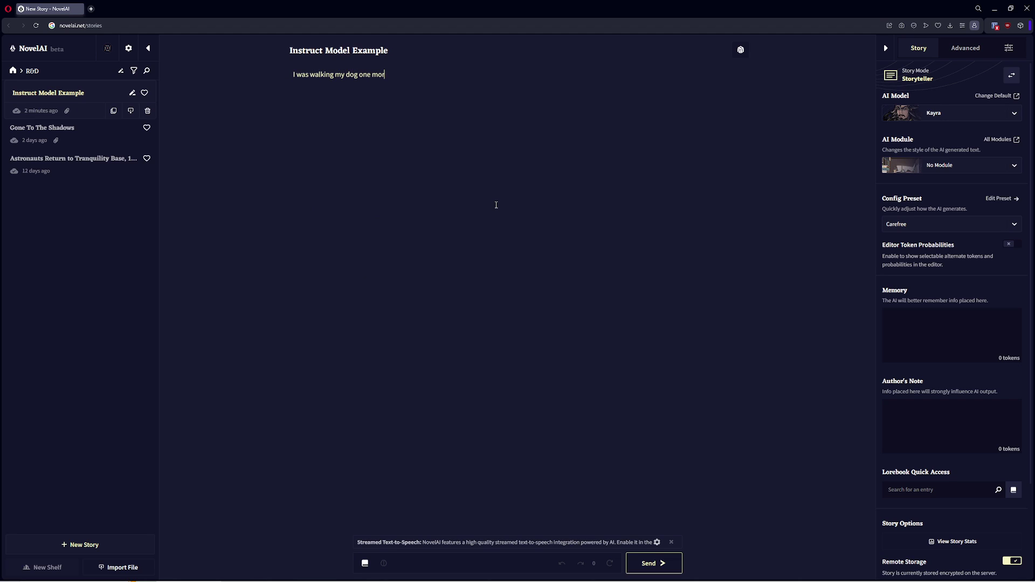
{"action": "type", "text": "ning and I noticed that air had a strange"}
{"action": "key", "text": "ctrl+Return"}
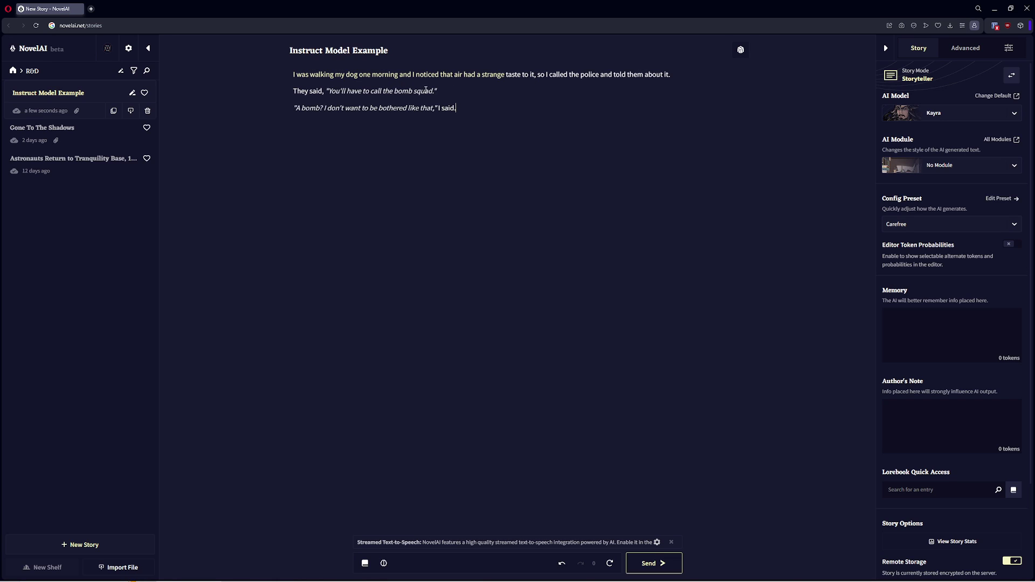
Step: Replace the word "bomb" with "mob" in both lines of generated dialogue
{"action": "double_click", "coordinate": [411, 91]}
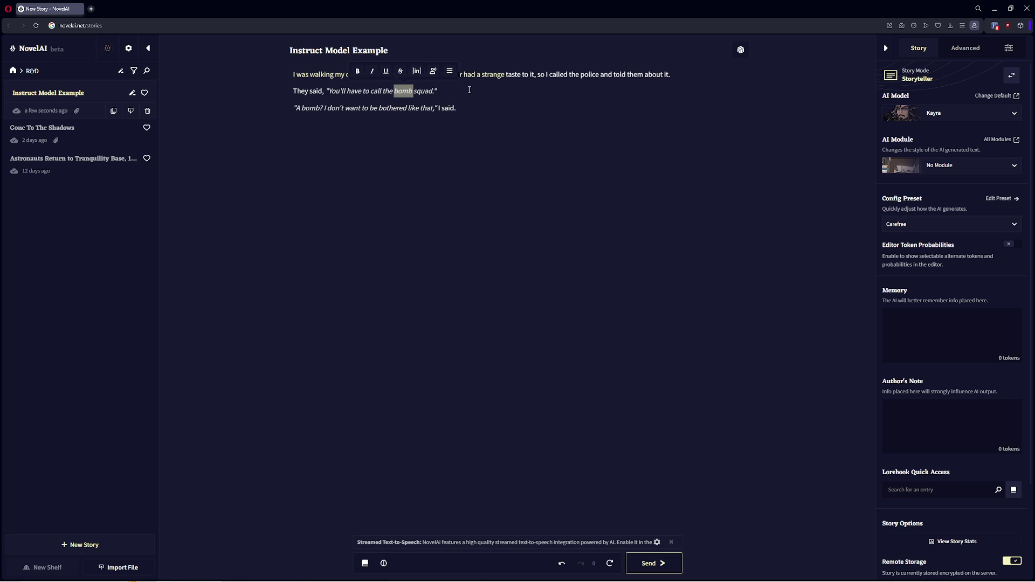
{"action": "type", "text": "mob"}
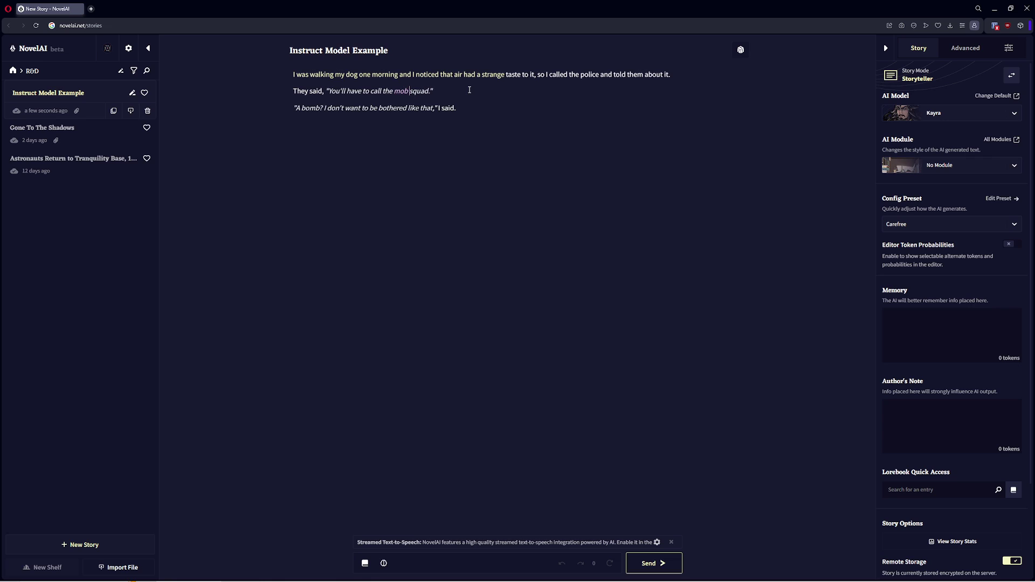
{"action": "key", "text": "ctrl+End"}
{"action": "double_click", "coordinate": [308, 107]}
{"action": "type", "text": ",p"}
{"action": "key", "text": "BackSpace"}
{"action": "key", "text": "BackSpace"}
{"action": "type", "text": "mob"}
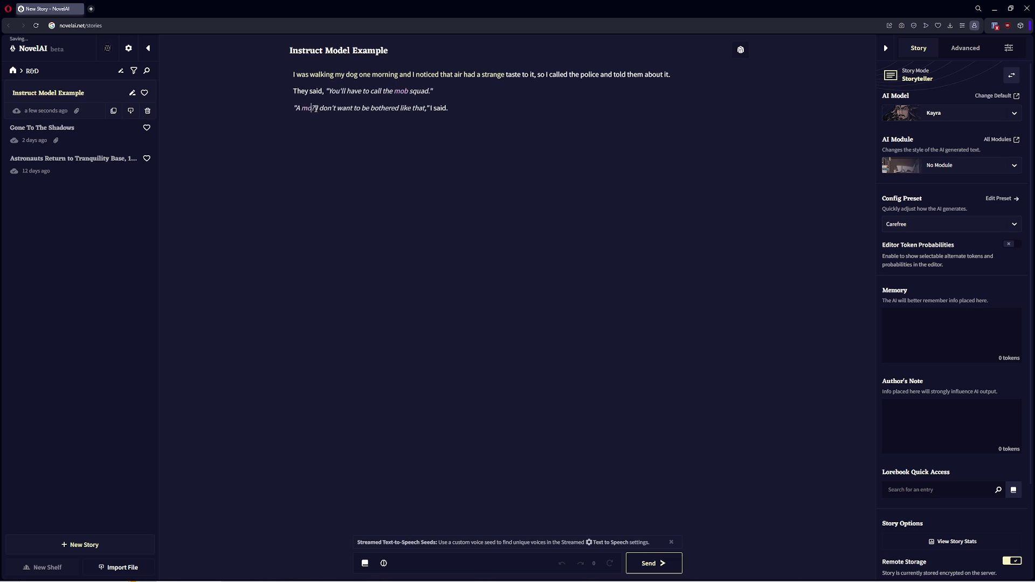
Step: Generate a further continuation of the dog-walking story and clear the whole story text
{"action": "left_click", "coordinate": [672, 560]}
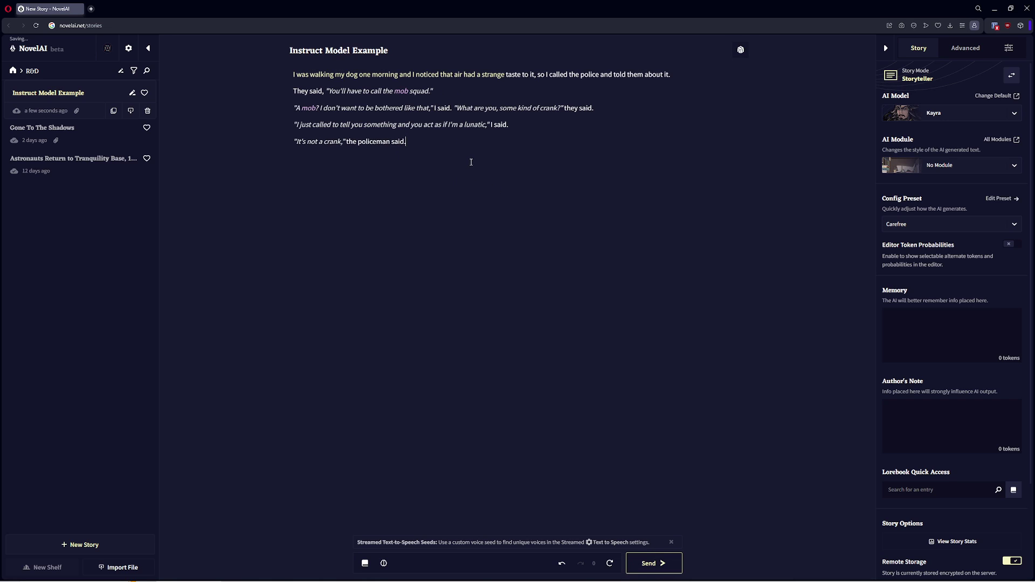
{"action": "left_click_drag", "start_coordinate": [471, 159], "coordinate": [262, 74]}
{"action": "key", "text": "BackSpace"}
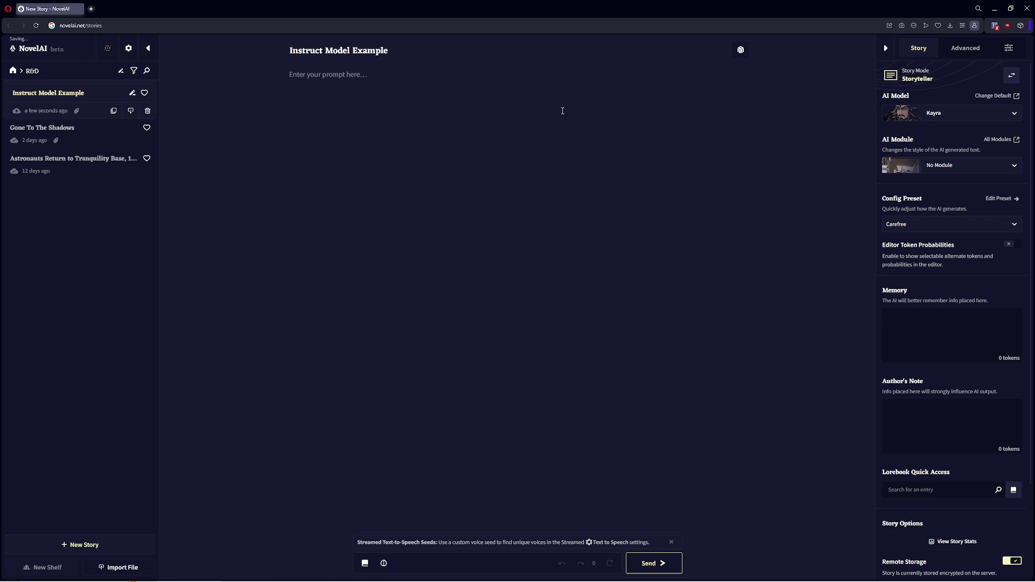
Step: Try the Instruct (Experimental) AI module and switch back to No Module
{"action": "left_click", "coordinate": [936, 167]}
{"action": "left_click", "coordinate": [955, 266]}
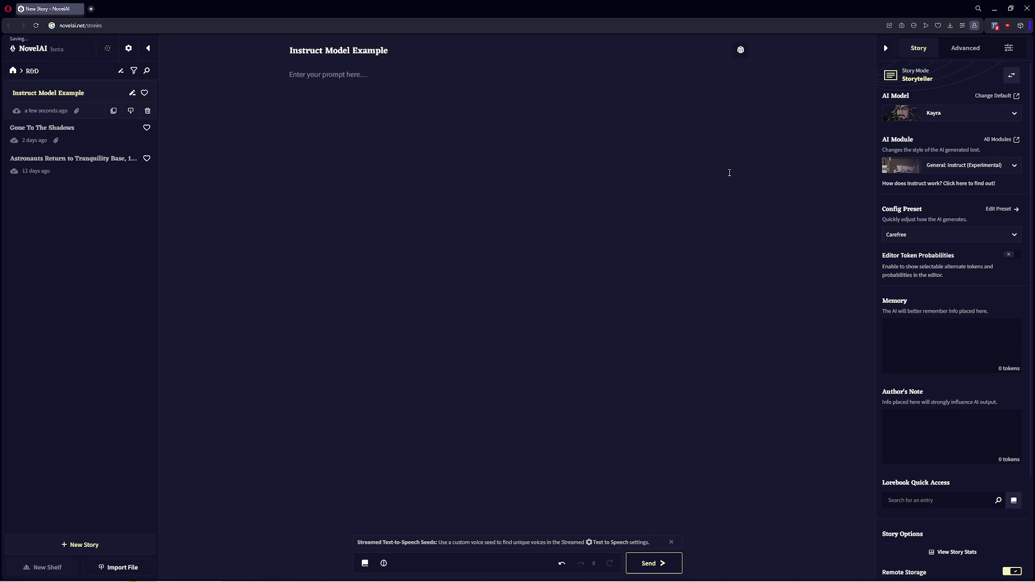
{"action": "left_click", "coordinate": [958, 170]}
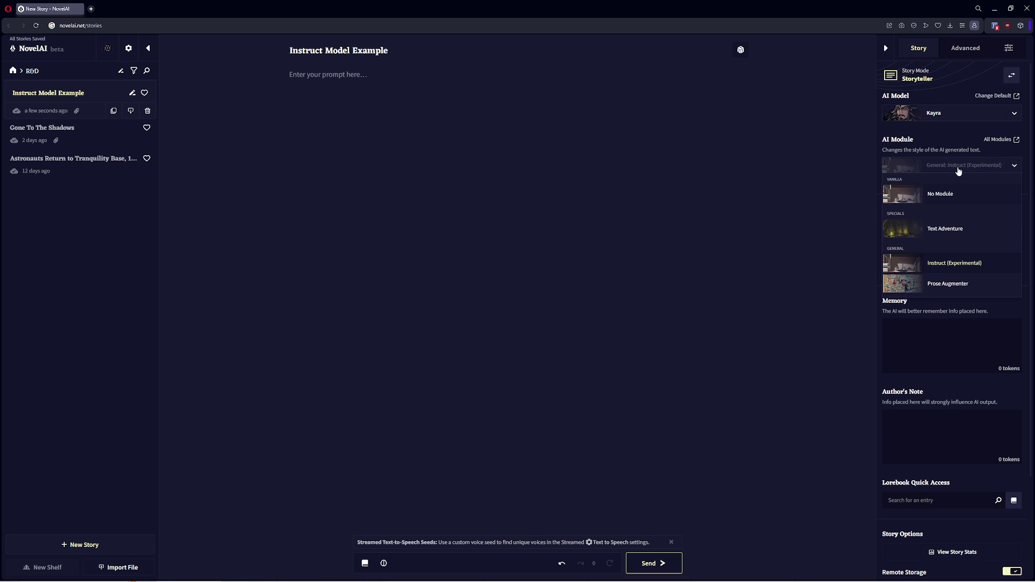
{"action": "left_click", "coordinate": [947, 199]}
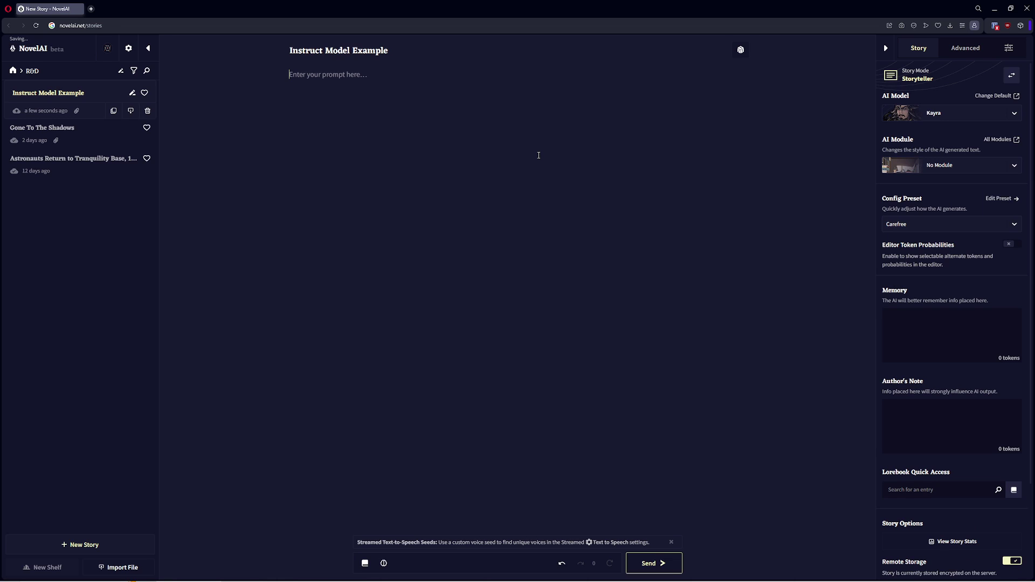
Step: Write the instruction "Describe the appearance of an old, worn out victorian mansion" in the empty story and generate a response
{"action": "type", "text": "{"}
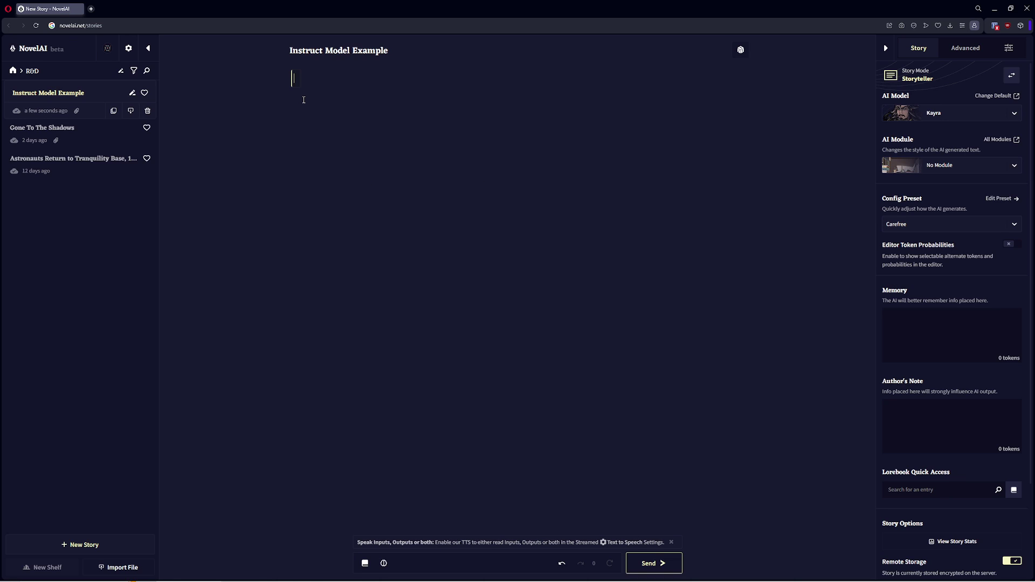
{"action": "type", "text": "Describe the apperance of a"}
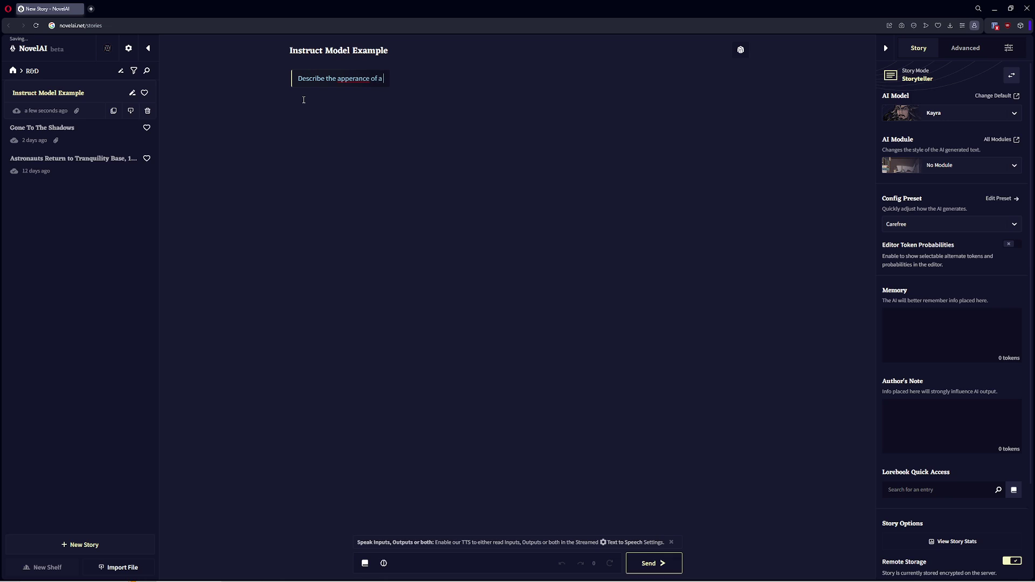
{"action": "type", "text": "n old, worn out vic"}
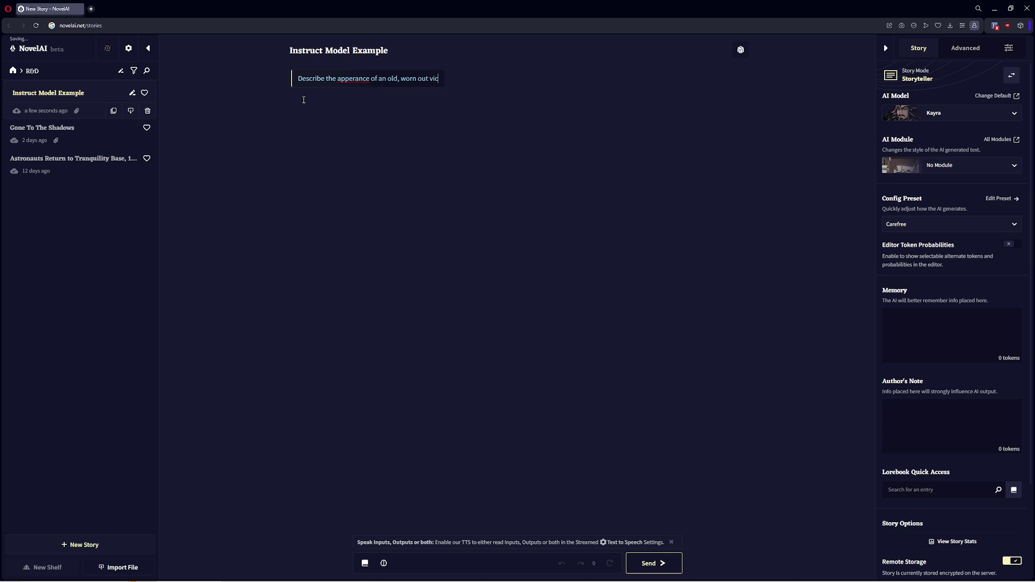
{"action": "type", "text": "torian mansion"}
{"action": "right_click", "coordinate": [343, 80]}
{"action": "left_click", "coordinate": [378, 97]}
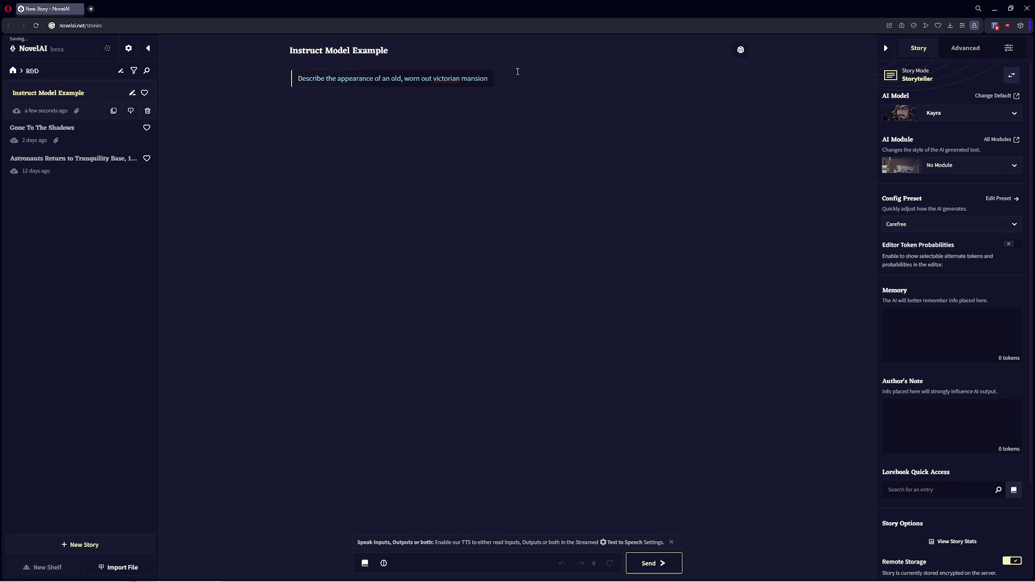
{"action": "key", "text": "ctrl+Return"}
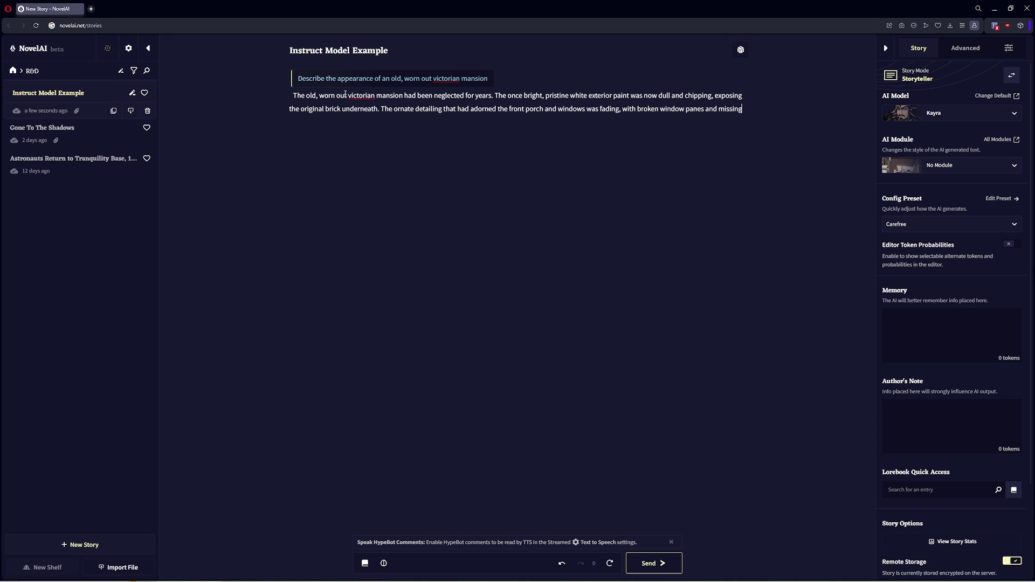
{"action": "left_click", "coordinate": [434, 79]}
{"action": "left_click_drag", "start_coordinate": [348, 95], "coordinate": [353, 95]}
{"action": "left_click", "coordinate": [366, 109]}
Step: Set the output length to about 300 characters and generate the rest of the mansion description
{"action": "left_click", "coordinate": [739, 111]}
{"action": "left_click", "coordinate": [1009, 48]}
{"action": "left_click_drag", "start_coordinate": [922, 241], "coordinate": [952, 249]}
{"action": "key", "text": "ctrl+Return"}
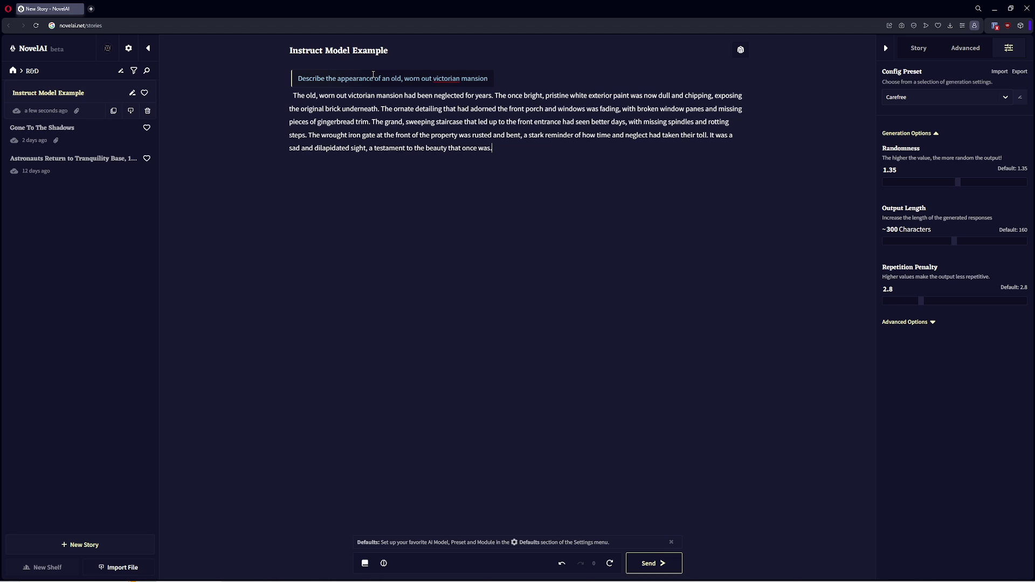
Step: Delete the instruction line above the mansion description and correct "victorian" to "Victorian" in the first sentence
{"action": "left_click_drag", "start_coordinate": [499, 78], "coordinate": [254, 83]}
{"action": "key", "text": "BackSpace"}
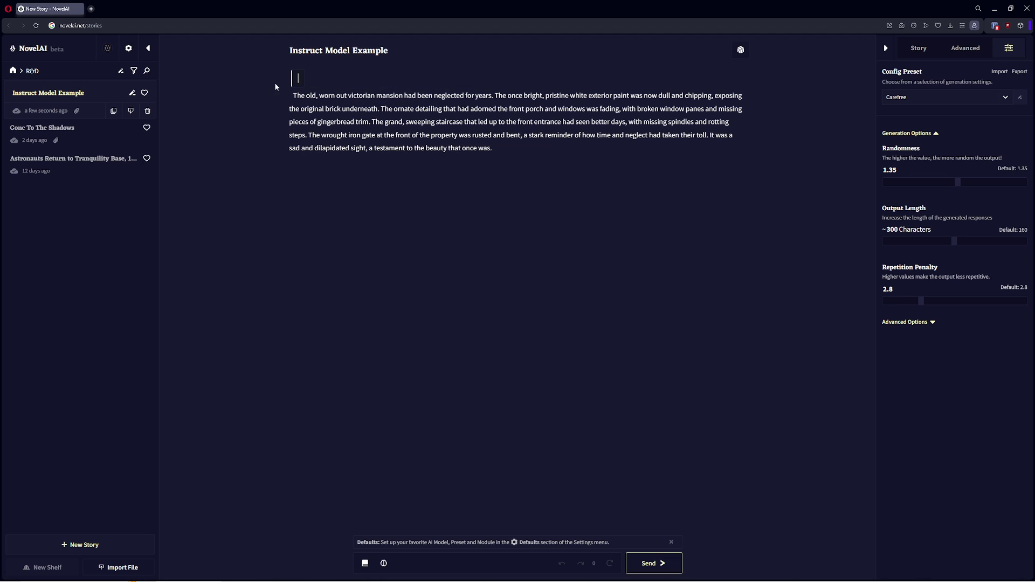
{"action": "key", "text": "BackSpace"}
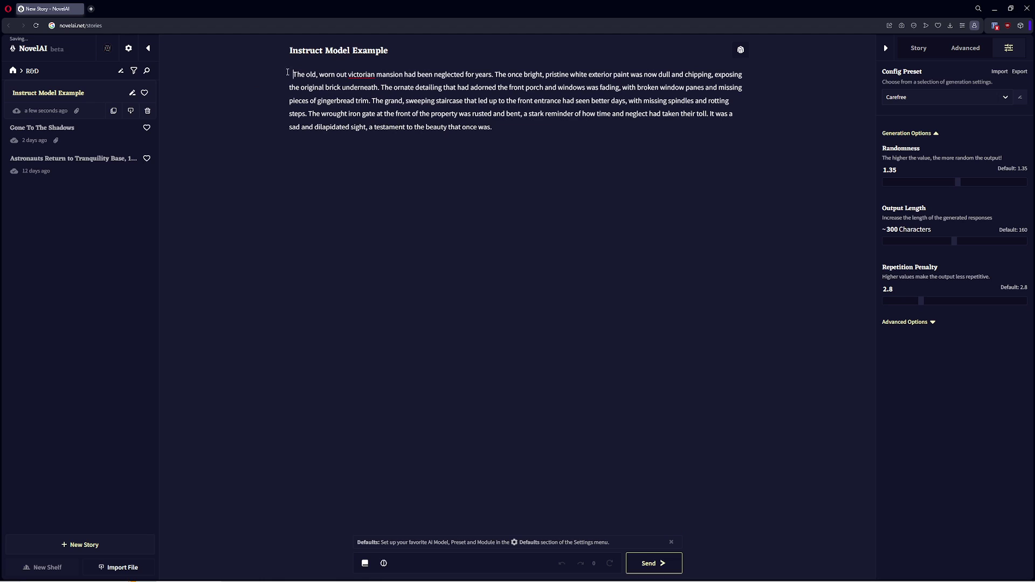
{"action": "right_click", "coordinate": [356, 74]}
{"action": "left_click", "coordinate": [366, 91]}
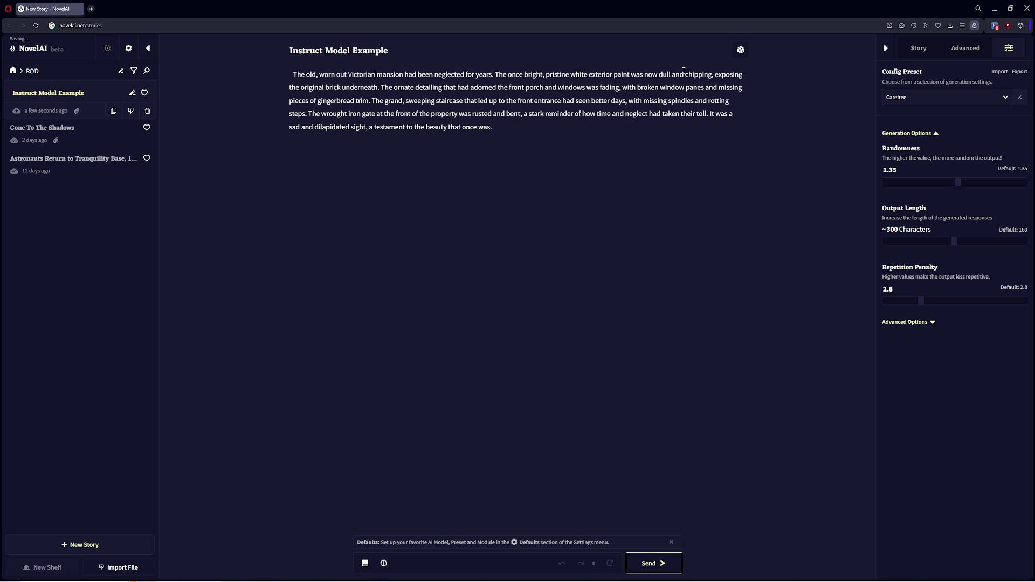
Step: Add the instruction "Continue the scene where you approach the mansion holding a card in your hand with an invitation to enter it" and generate text
{"action": "left_click", "coordinate": [535, 132]}
{"action": "type", "text": "Contin"}
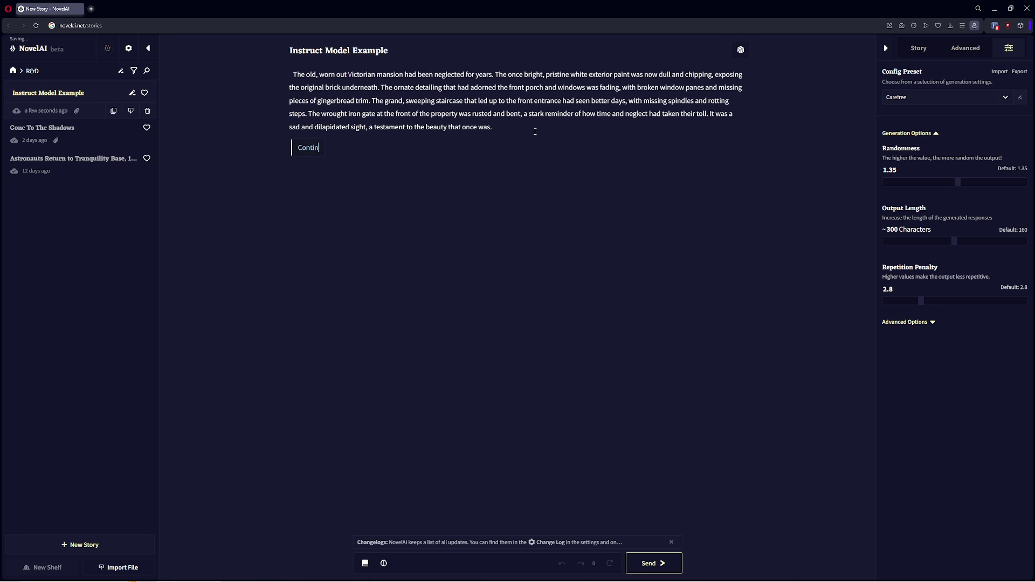
{"action": "type", "text": "ue the scene where you,"}
{"action": "key", "text": "BackSpace"}
{"action": "type", "text": "approach"}
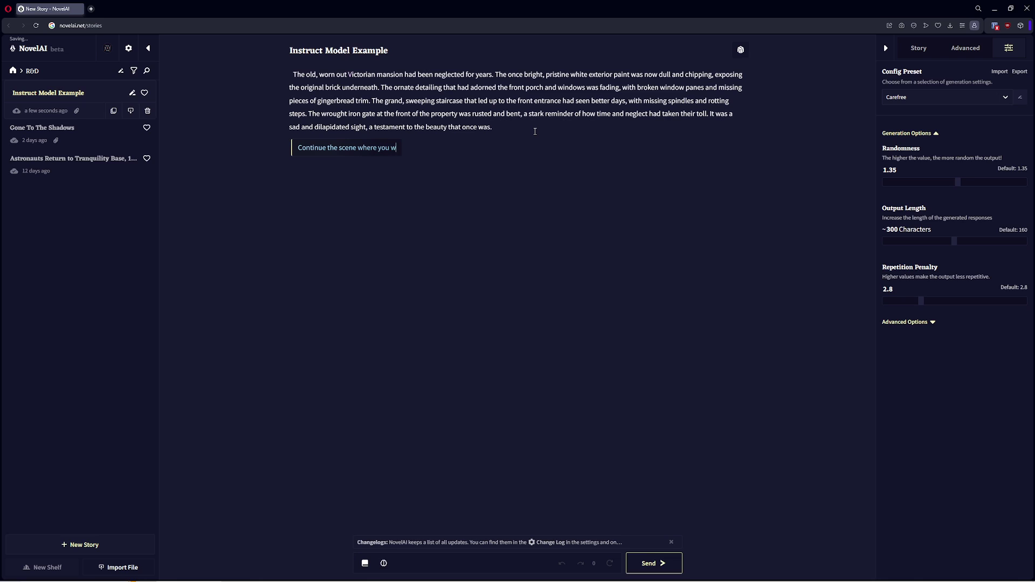
{"action": "type", "text": " the mansion holding a car"}
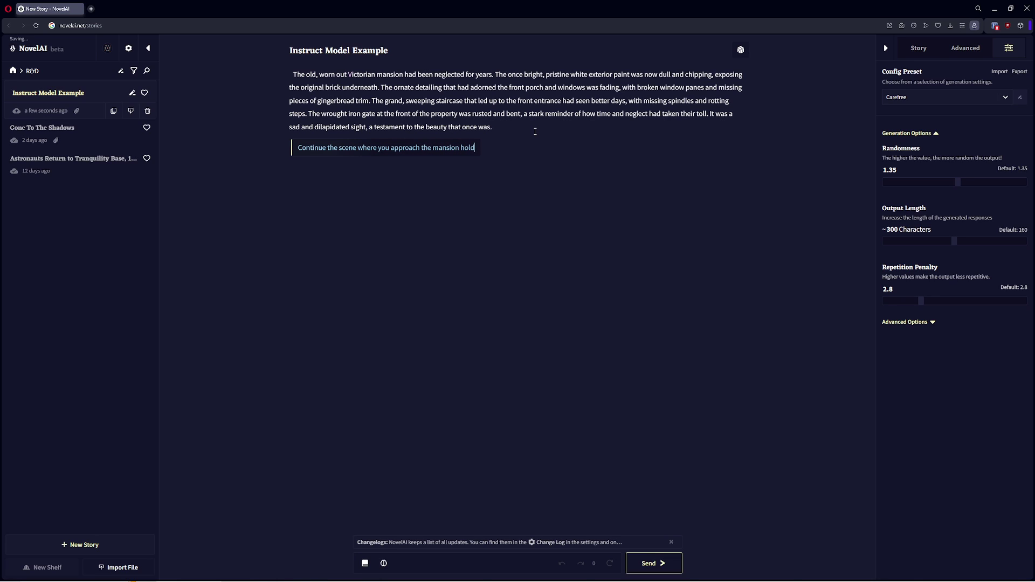
{"action": "key", "text": "BackSpace"}
{"action": "key", "text": "BackSpace"}
{"action": "key", "text": "BackSpace"}
{"action": "type", "text": "car"}
{"action": "key", "text": "BackSpace"}
{"action": "key", "text": "BackSpace"}
{"action": "key", "text": "BackSpace"}
{"action": "key", "text": "BackSpace"}
{"action": "type", "text": "card in your hand with an inv"}
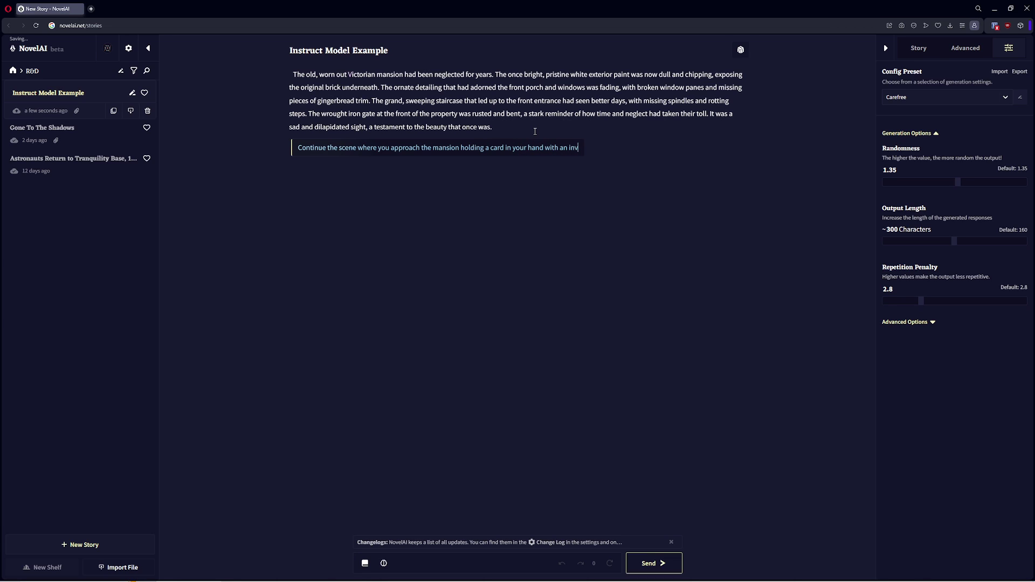
{"action": "type", "text": "itation to enter it"}
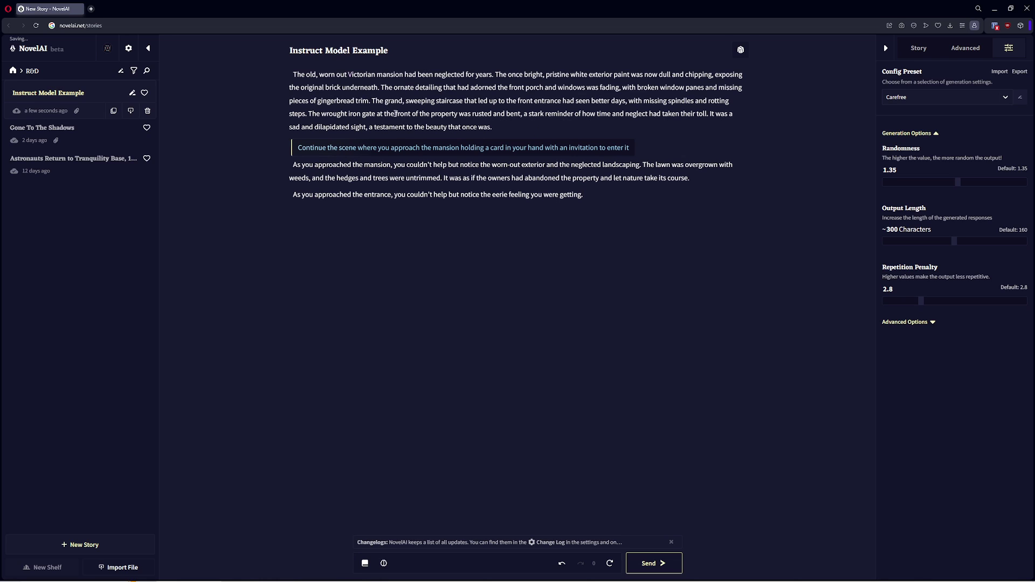
{"action": "left_click_drag", "start_coordinate": [298, 147], "coordinate": [606, 149]}
{"action": "left_click", "coordinate": [606, 148]}
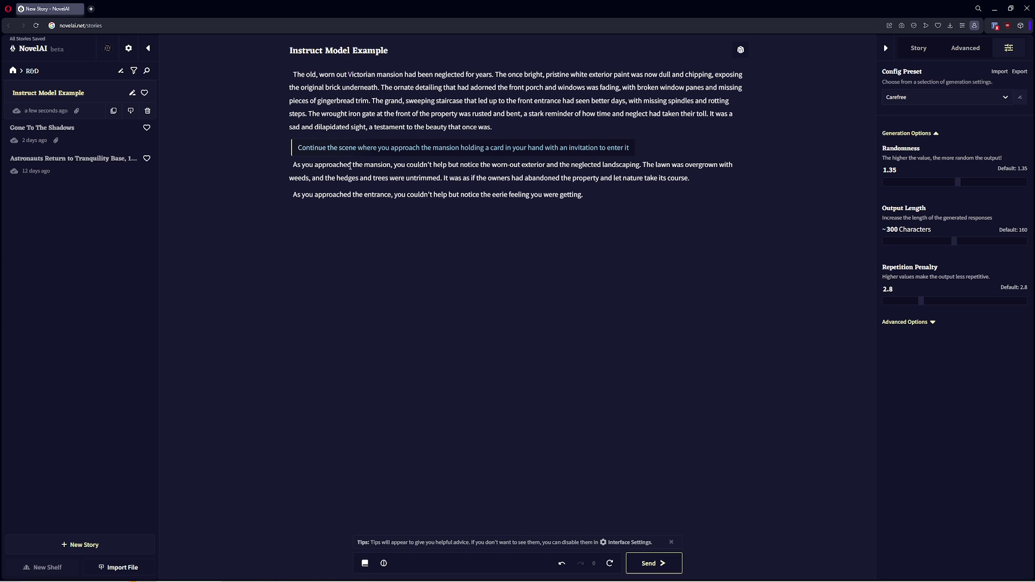
{"action": "left_click_drag", "start_coordinate": [301, 164], "coordinate": [316, 165]}
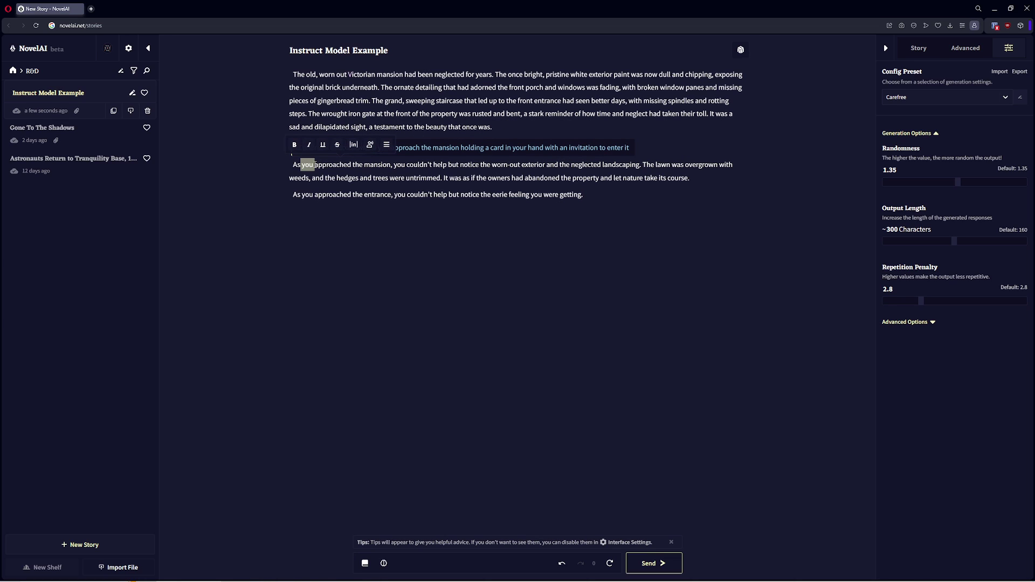
{"action": "left_click", "coordinate": [315, 164]}
{"action": "double_click", "coordinate": [383, 149]}
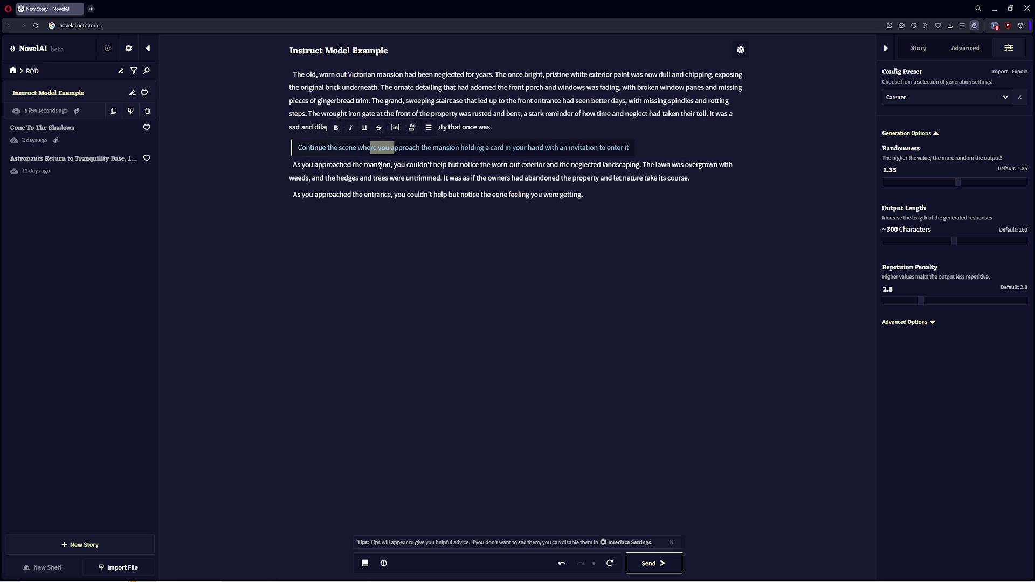
{"action": "left_click", "coordinate": [364, 165]}
Step: Delete the generated second-person passage, change "you approach" to "I approach" in the instruction, and generate a new response
{"action": "left_click_drag", "start_coordinate": [588, 194], "coordinate": [260, 164]}
{"action": "key", "text": "BackSpace"}
{"action": "double_click", "coordinate": [383, 148]}
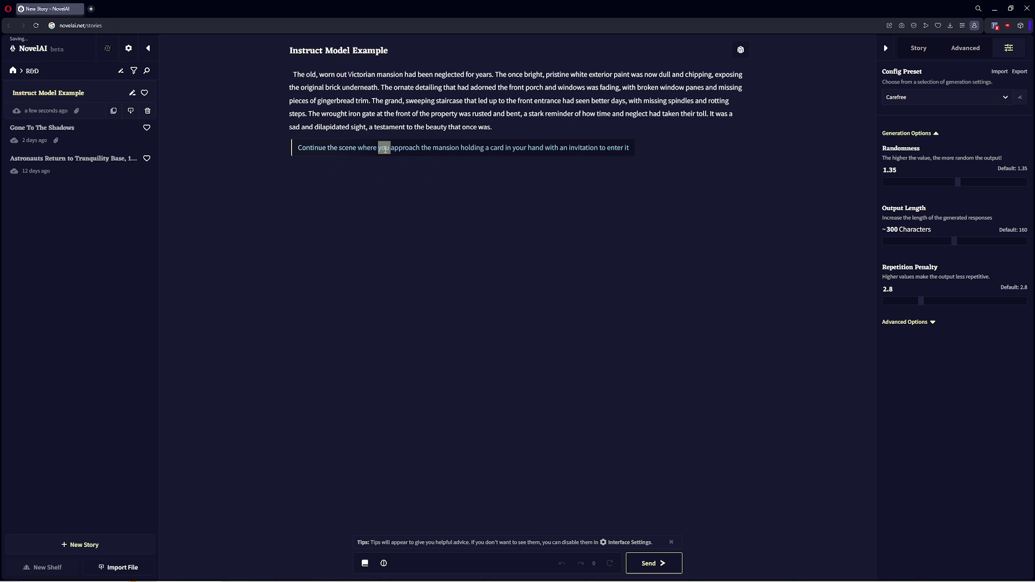
{"action": "type", "text": "I"}
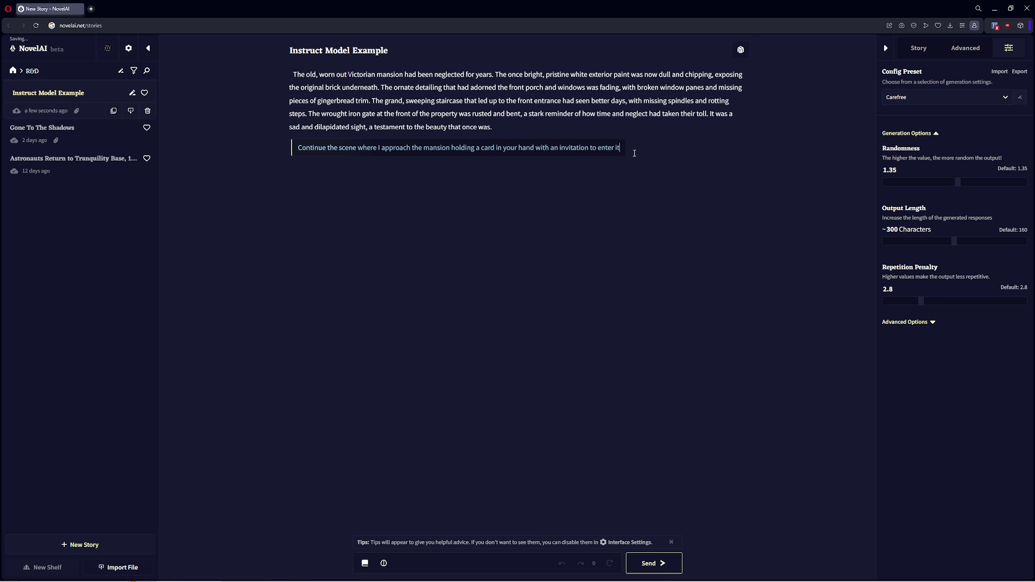
{"action": "key", "text": "ctrl+Return"}
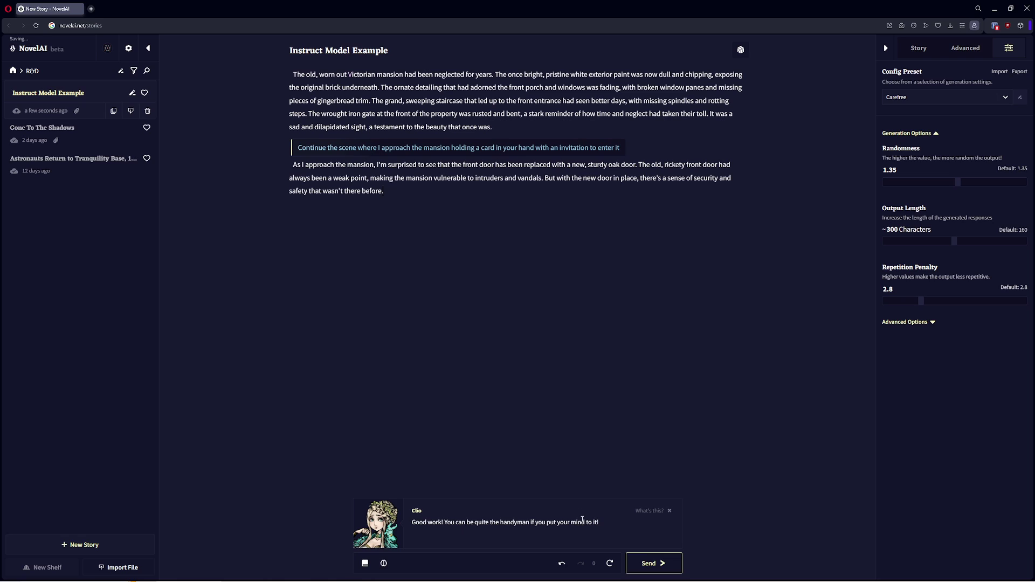
Step: Dismiss the Clio comment and generate two more continuations of the mansion scene
{"action": "left_click", "coordinate": [669, 513]}
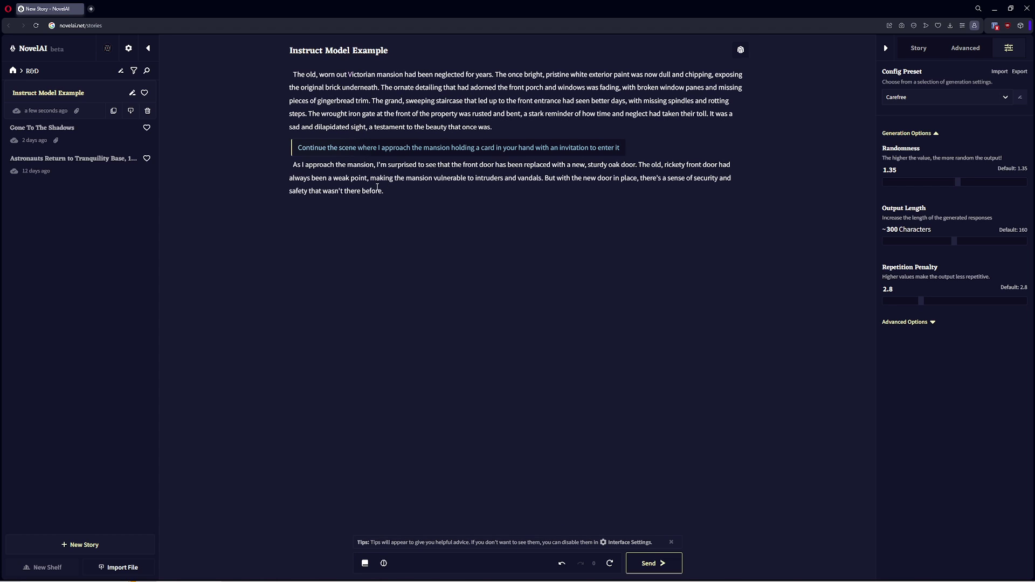
{"action": "left_click_drag", "start_coordinate": [630, 147], "coordinate": [479, 149]}
{"action": "left_click", "coordinate": [447, 165]}
{"action": "left_click", "coordinate": [672, 556]}
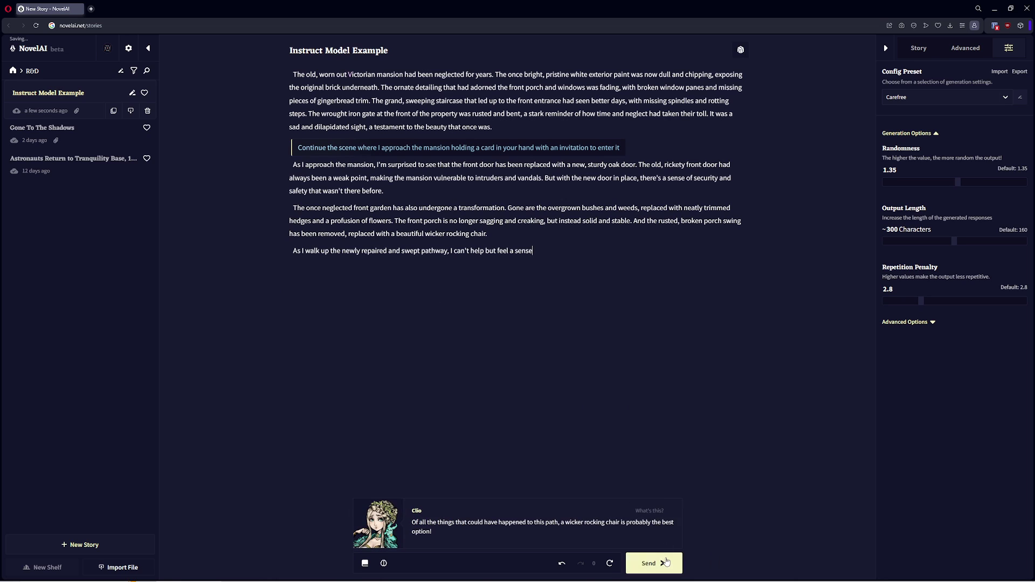
{"action": "left_click", "coordinate": [654, 562]}
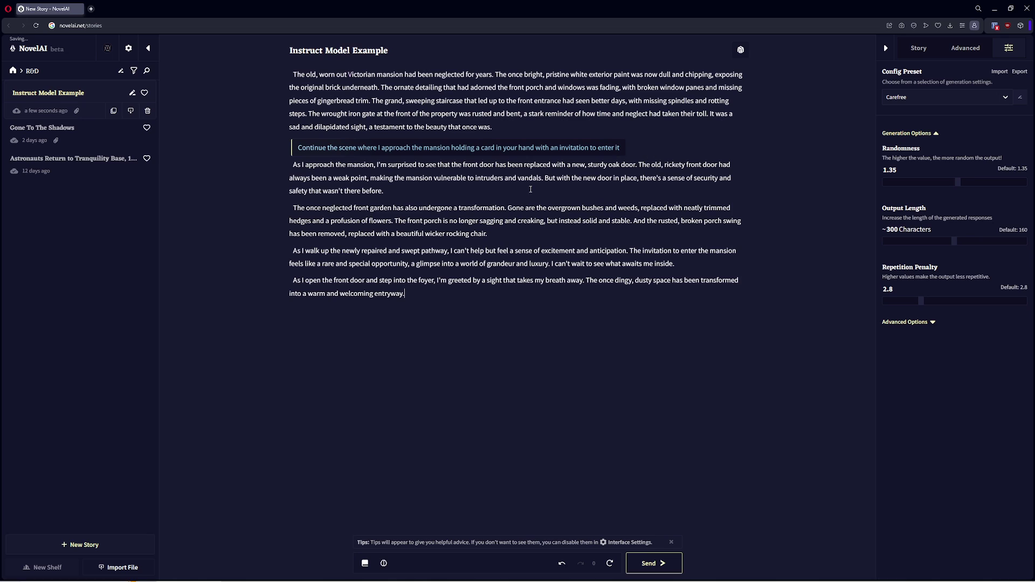
Step: Add the instruction "Continue the scene where at another location someone gets a call that I entered the mansion" and generate text
{"action": "type", "text": "{Continue the scne"}
{"action": "key", "text": "BackSpace"}
{"action": "key", "text": "BackSpace"}
{"action": "type", "text": "ene where"}
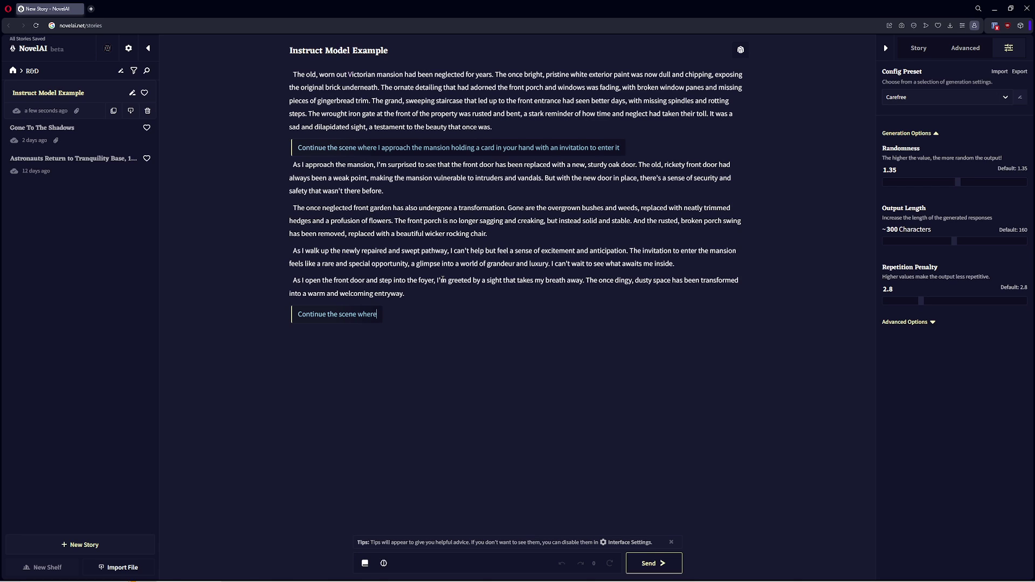
{"action": "type", "text": " at another loca"}
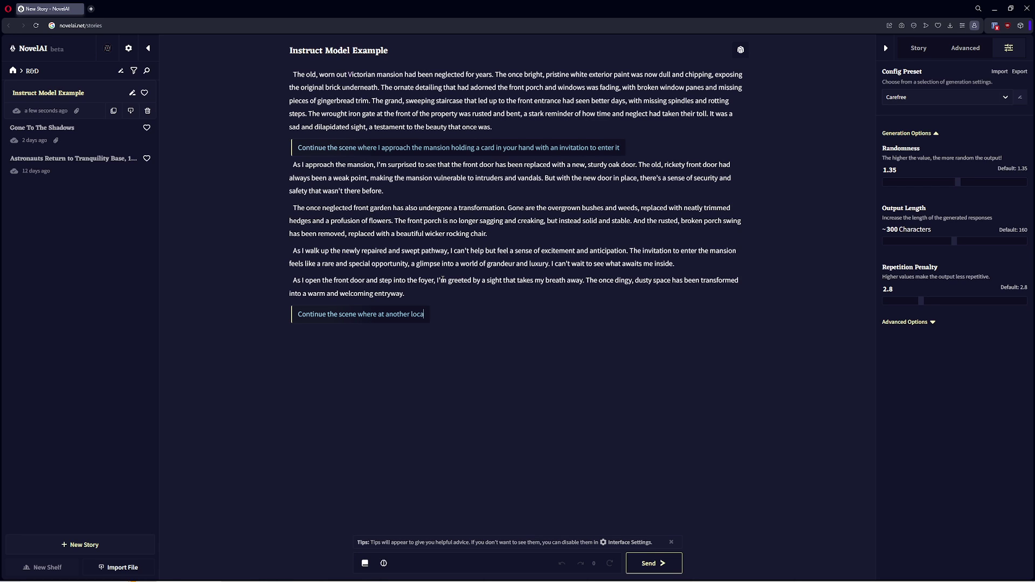
{"action": "type", "text": "tion someone gets a call that y"}
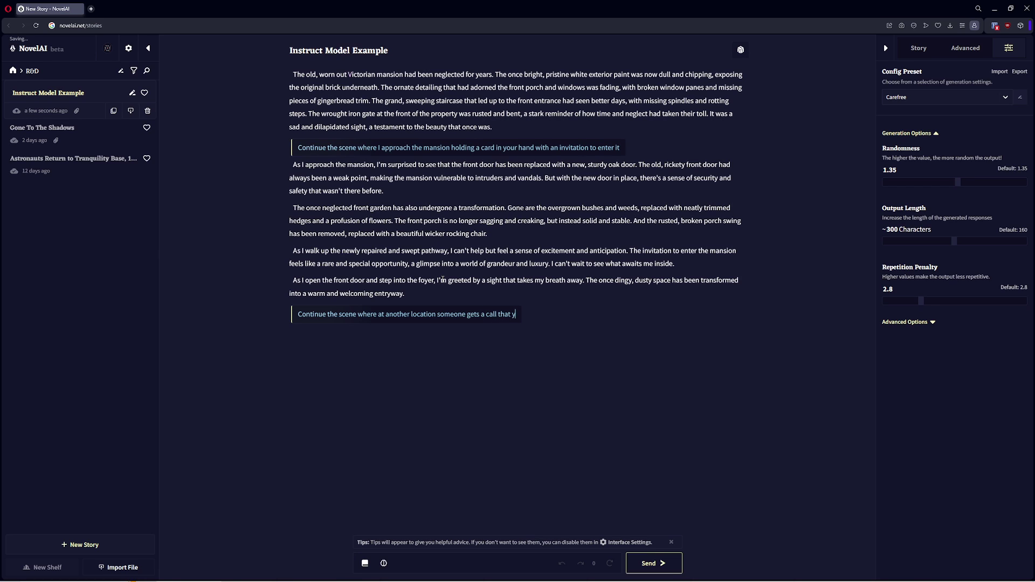
{"action": "key", "text": "BackSpace"}
{"action": "type", "text": "I entered the mansion"}
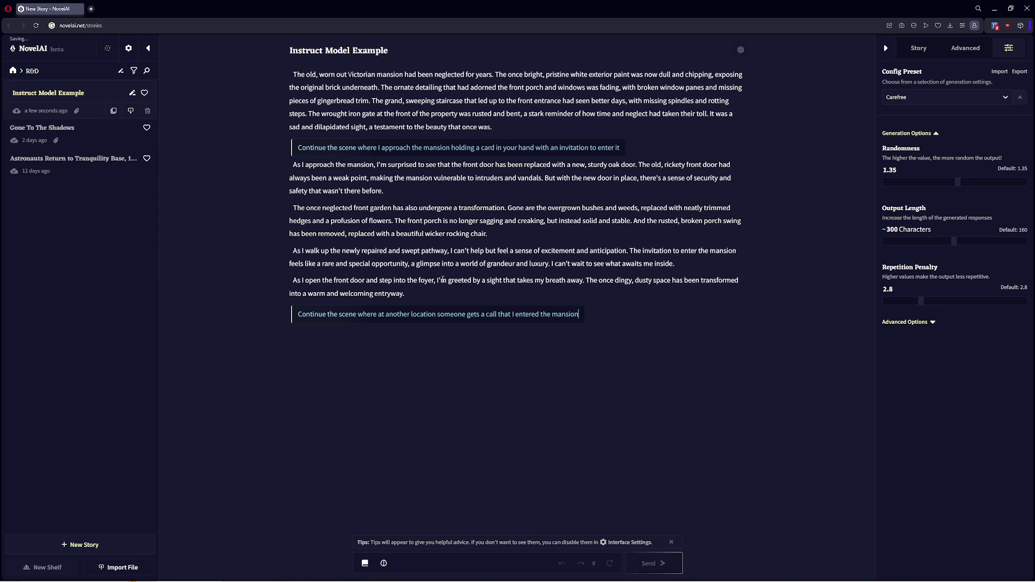
{"action": "key", "text": "ctrl+Return"}
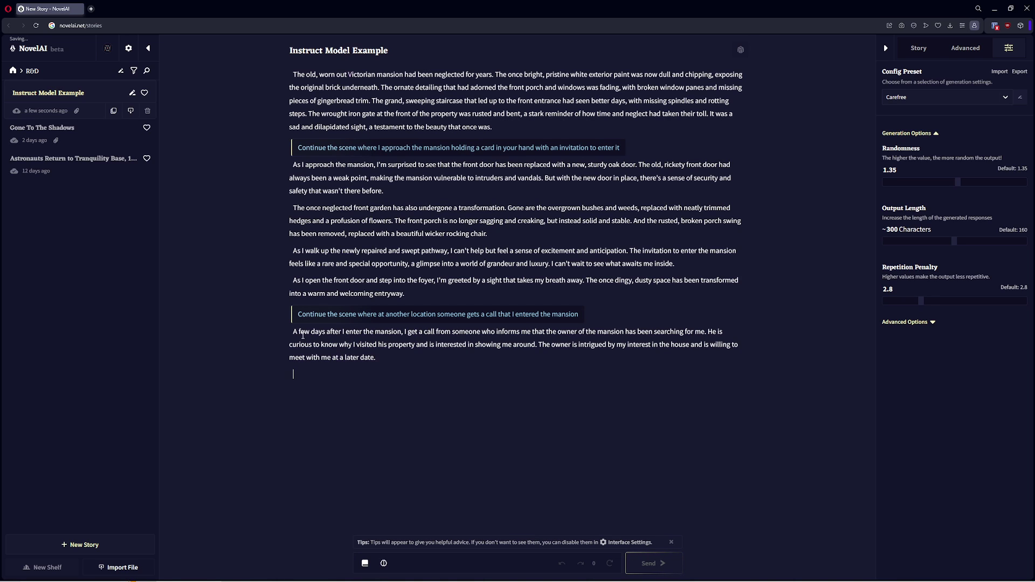
{"action": "left_click_drag", "start_coordinate": [569, 314], "coordinate": [371, 314]}
{"action": "left_click", "coordinate": [428, 280]}
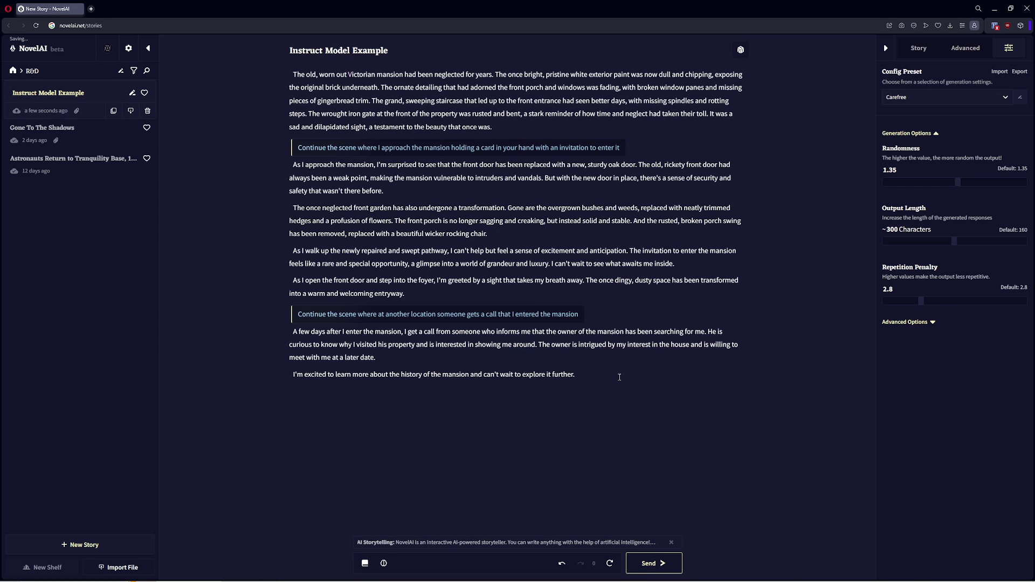
Step: Delete the generated call passage and the earlier invitation instruction, and generate a new response to the call instruction
{"action": "left_click_drag", "start_coordinate": [619, 376], "coordinate": [280, 334]}
{"action": "key", "text": "BackSpace"}
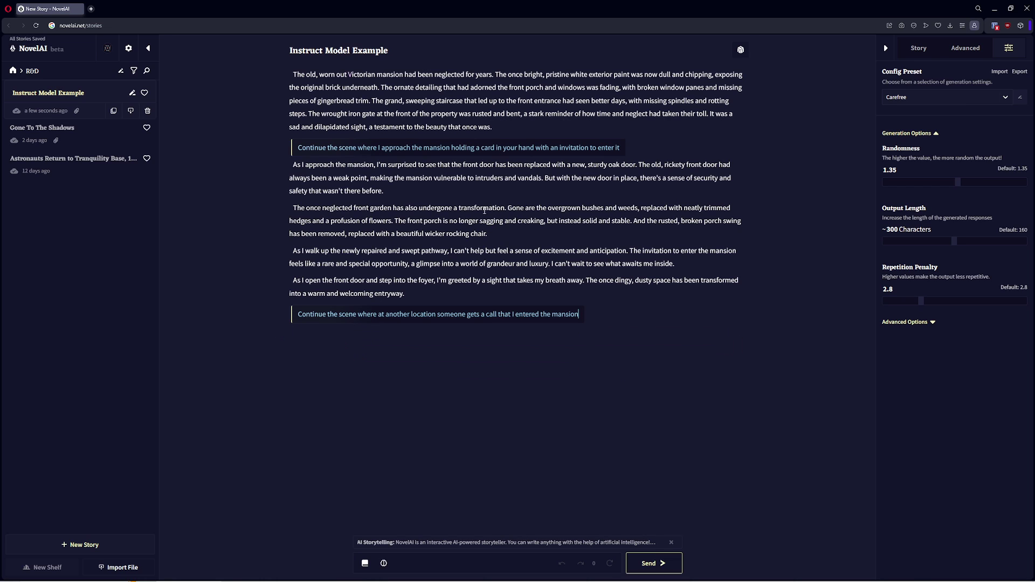
{"action": "left_click_drag", "start_coordinate": [620, 147], "coordinate": [251, 150]}
{"action": "key", "text": "BackSpace"}
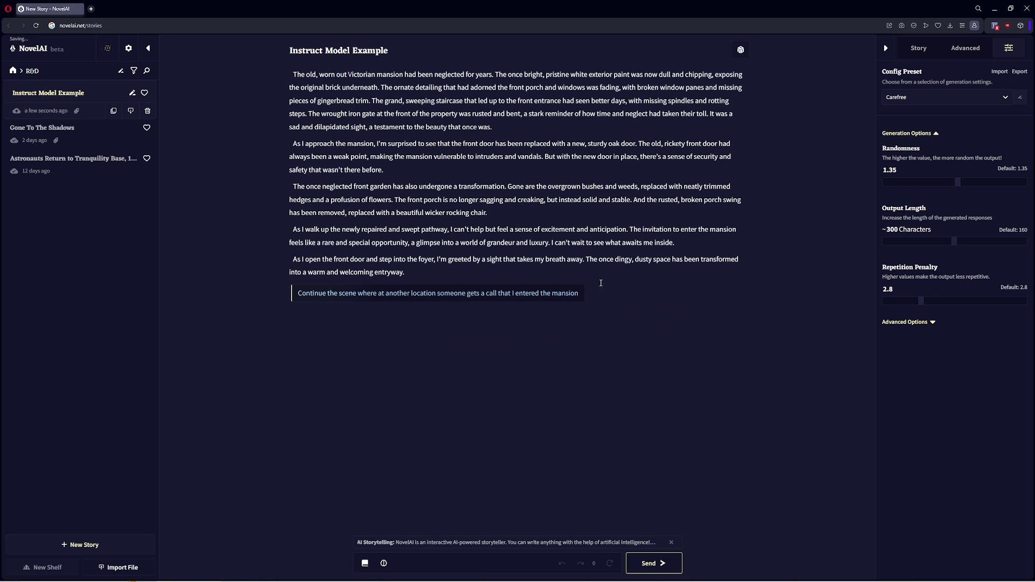
{"action": "left_click", "coordinate": [662, 563]}
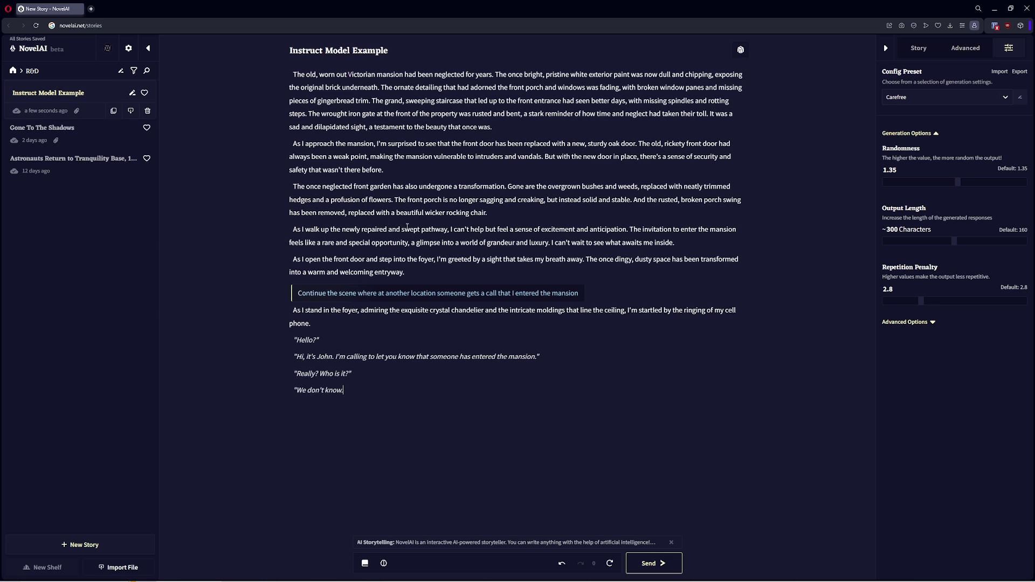
Step: Delete the generated phone dialogue and foyer sentence below the call instruction
{"action": "left_click_drag", "start_coordinate": [372, 388], "coordinate": [290, 322]}
{"action": "key", "text": "BackSpace"}
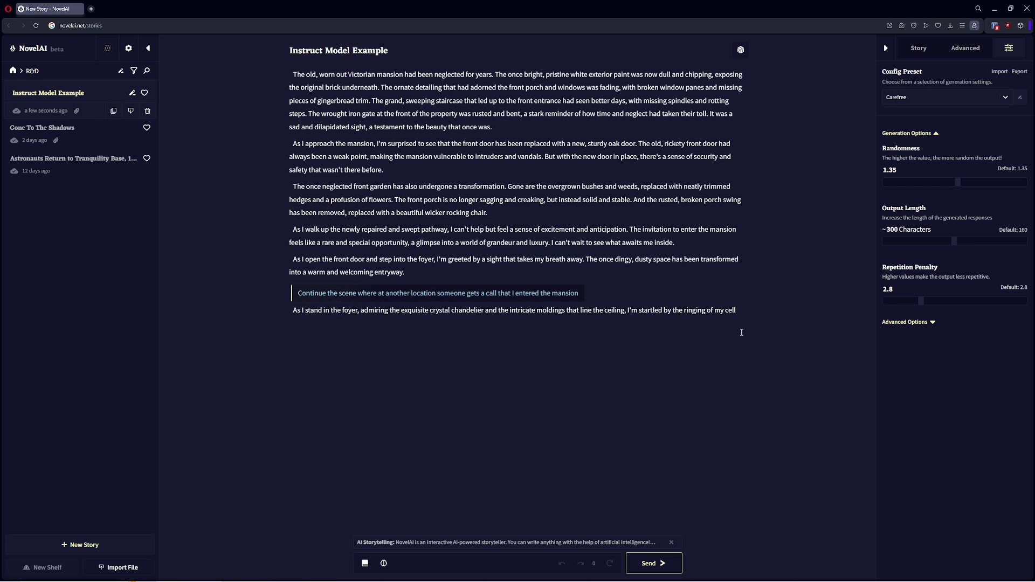
{"action": "left_click_drag", "start_coordinate": [739, 311], "coordinate": [283, 315]}
{"action": "key", "text": "BackSpace"}
Step: Change "Continue" to "Write" in the call instruction, add a "***" separator line above it, and generate text
{"action": "double_click", "coordinate": [309, 296]}
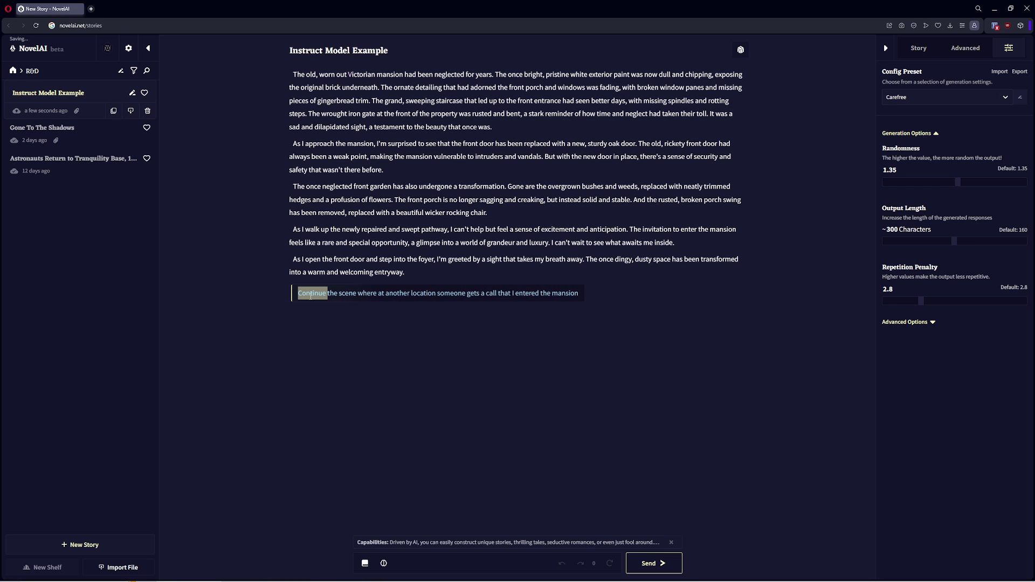
{"action": "type", "text": "Write"}
{"action": "key", "text": "Return"}
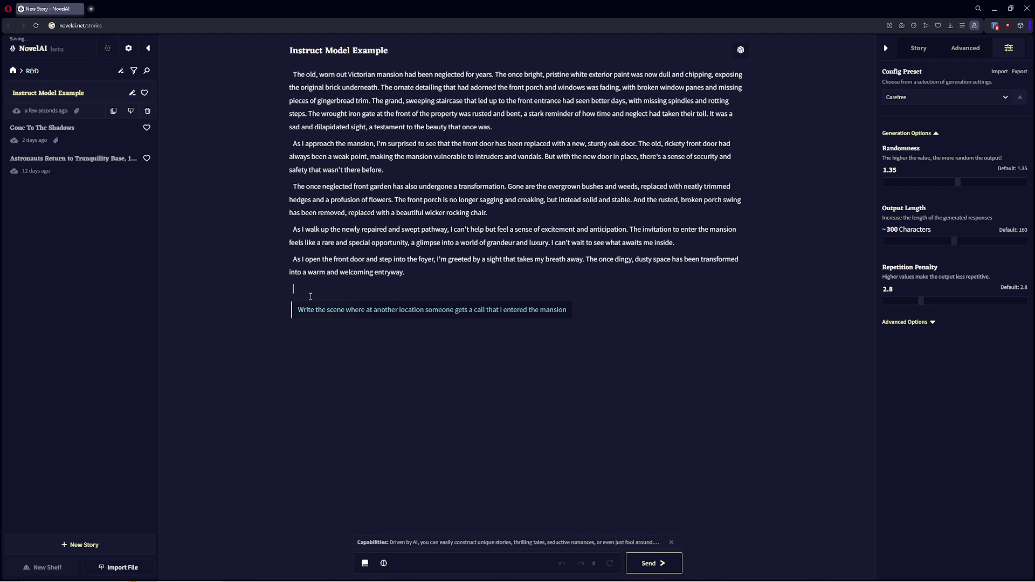
{"action": "type", "text": "***"}
{"action": "key", "text": "ctrl+Return"}
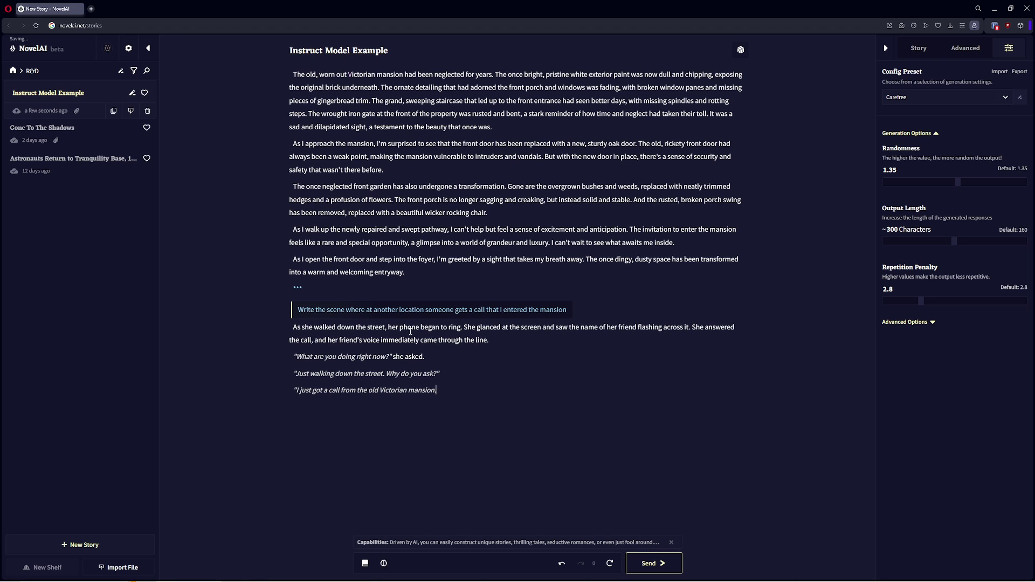
Step: Delete the "***" separator, the call instruction and the generated text below it
{"action": "left_click_drag", "start_coordinate": [340, 327], "coordinate": [391, 327]}
{"action": "left_click", "coordinate": [392, 327]}
{"action": "left_click", "coordinate": [269, 292], "text": "shift"}
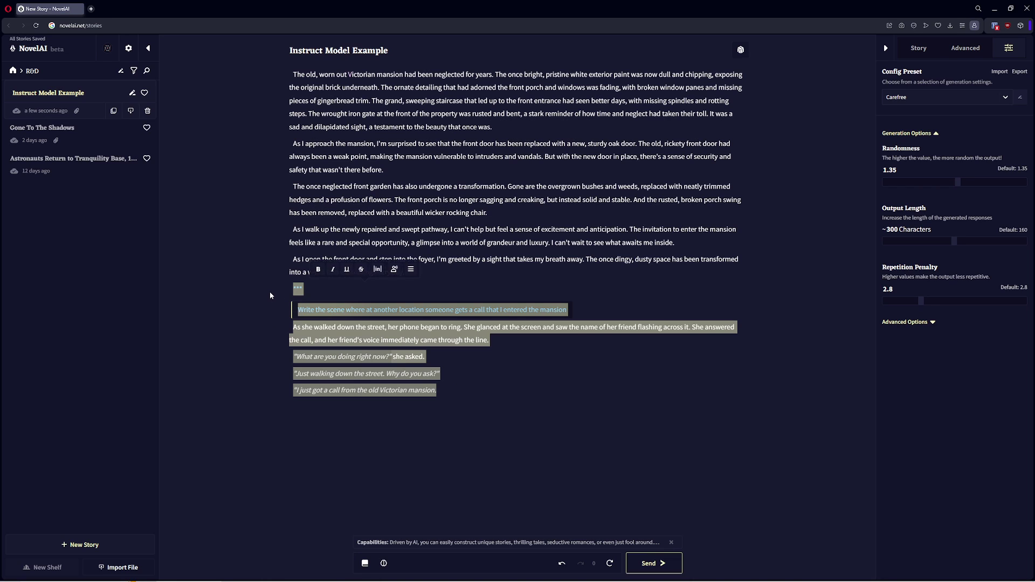
{"action": "key", "text": "BackSpace"}
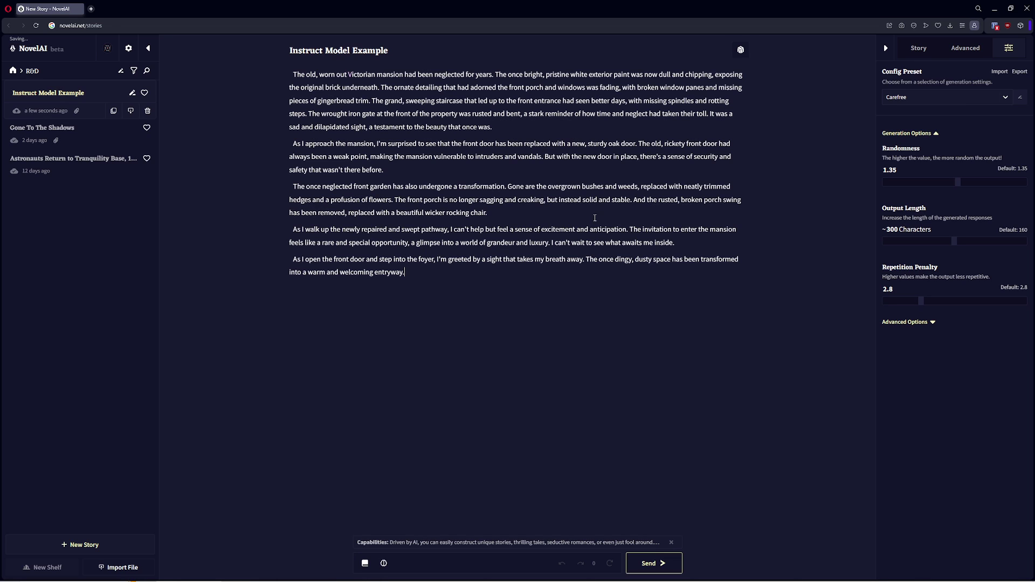
Step: Delete the first-person paragraphs after the opening mansion description and set the AI module to Instruct (Experimental)
{"action": "left_click", "coordinate": [919, 48]}
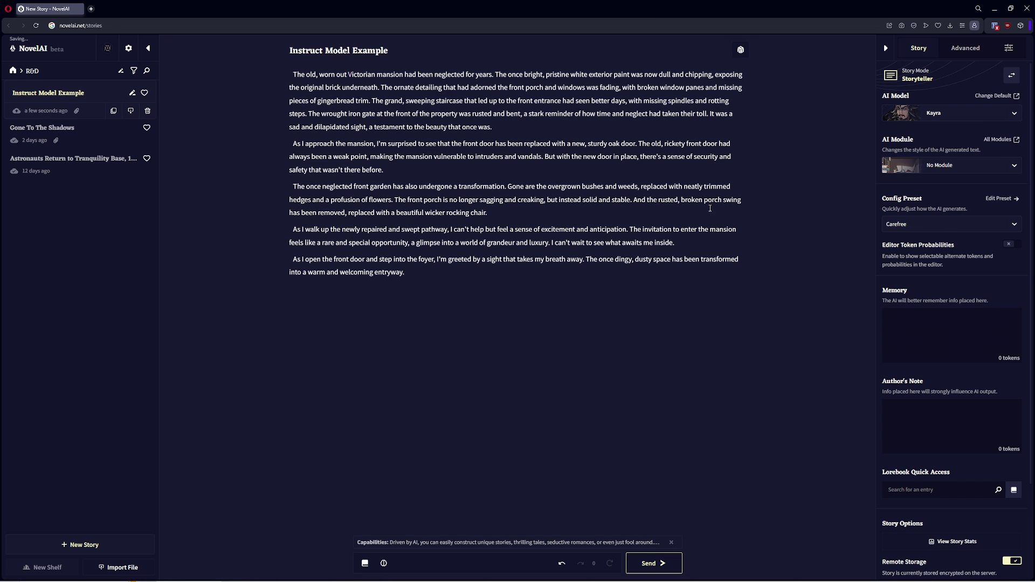
{"action": "left_click_drag", "start_coordinate": [461, 285], "coordinate": [269, 141]}
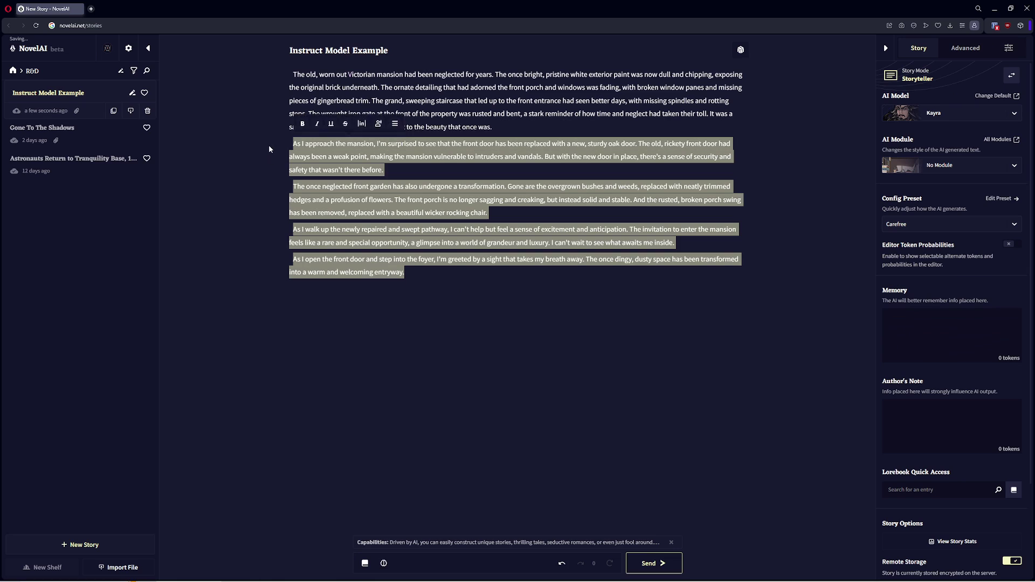
{"action": "key", "text": "BackSpace"}
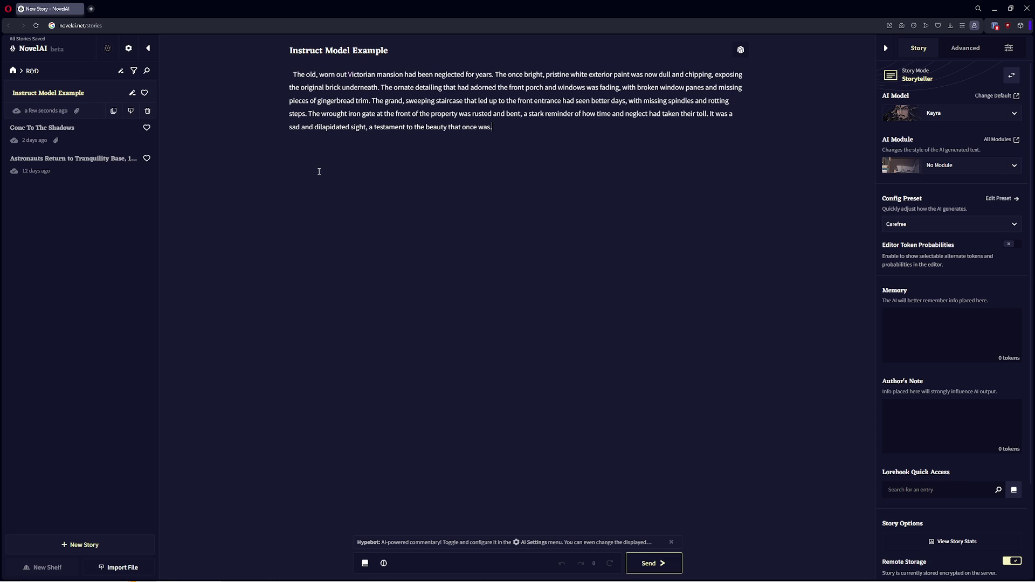
{"action": "left_click", "coordinate": [923, 167]}
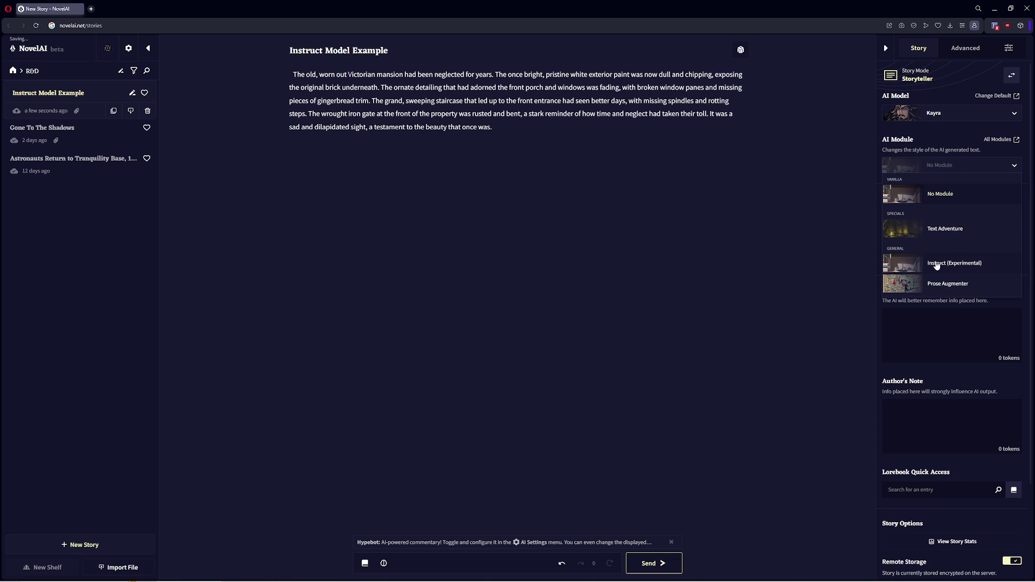
{"action": "left_click", "coordinate": [953, 264]}
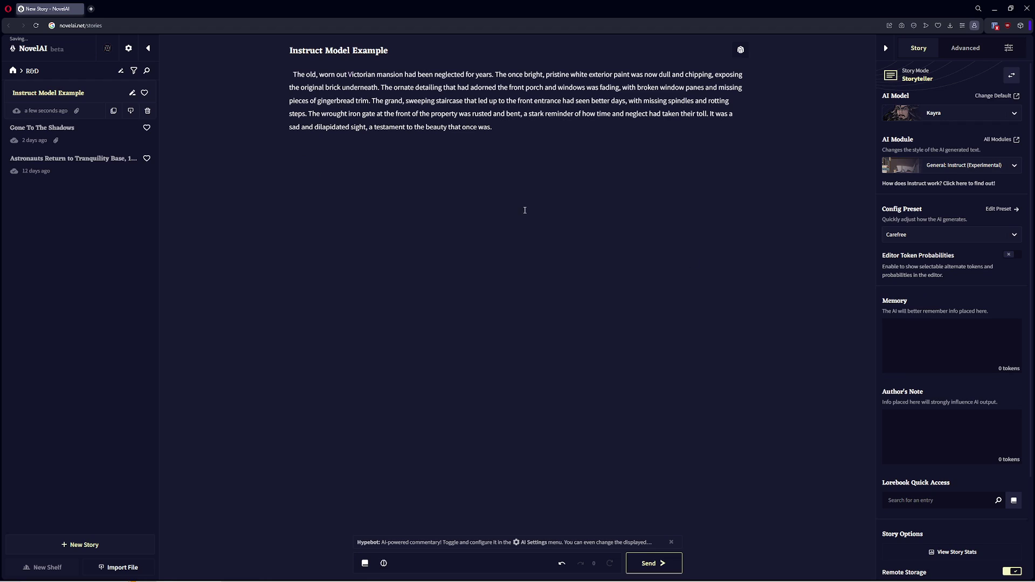
Step: Add the instruction "Write the scene: I approach the mansion and am greeted at the front door by a strange looking gentleman carrying a white persian cat"
{"action": "left_click", "coordinate": [603, 174]}
{"action": "type", "text": "{Write the scen"}
{"action": "type", "text": "e as"}
{"action": "type", "text": " I approach t"}
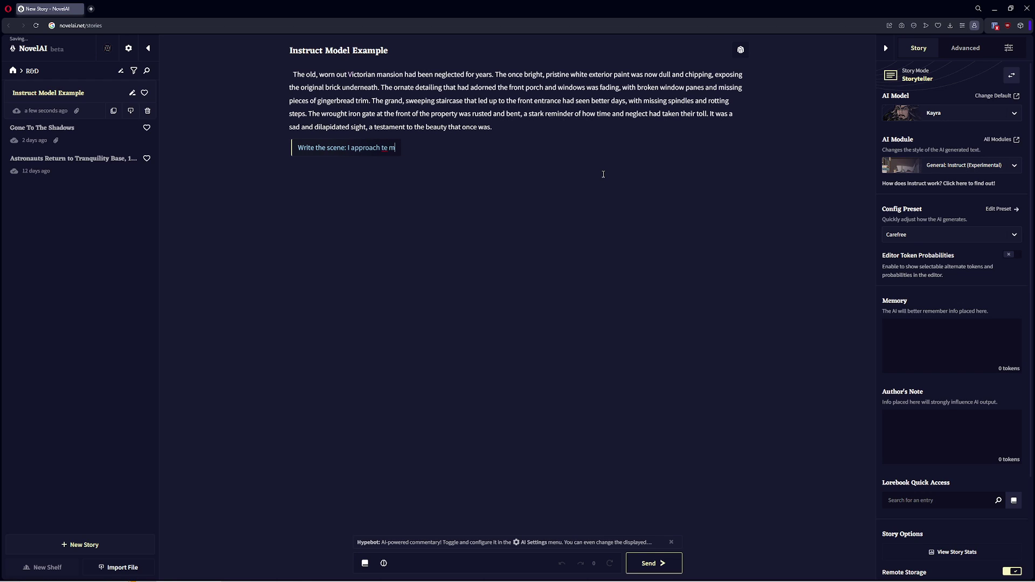
{"action": "type", "text": "he mansion and a"}
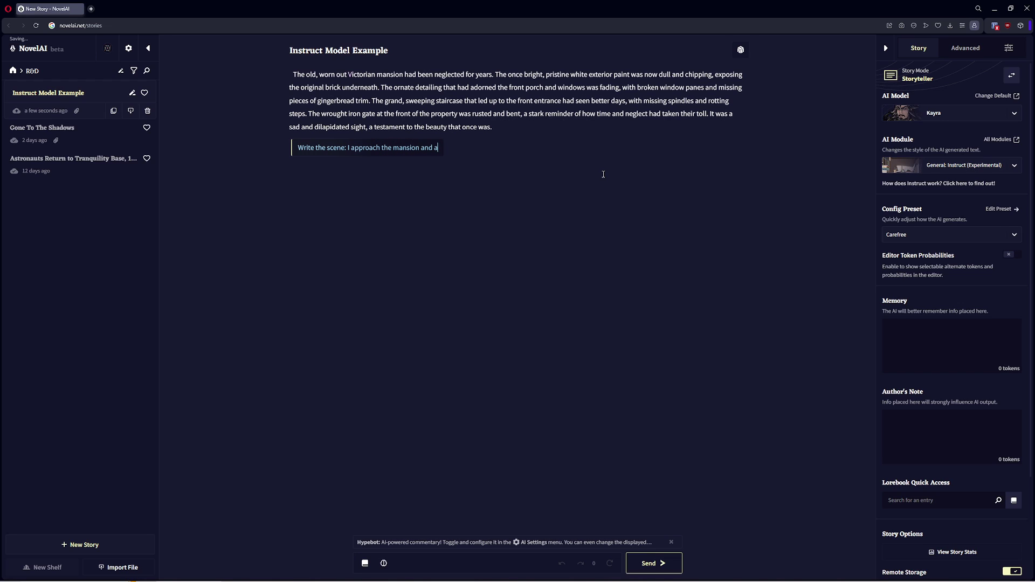
{"action": "type", "text": "m greeted at the fr"}
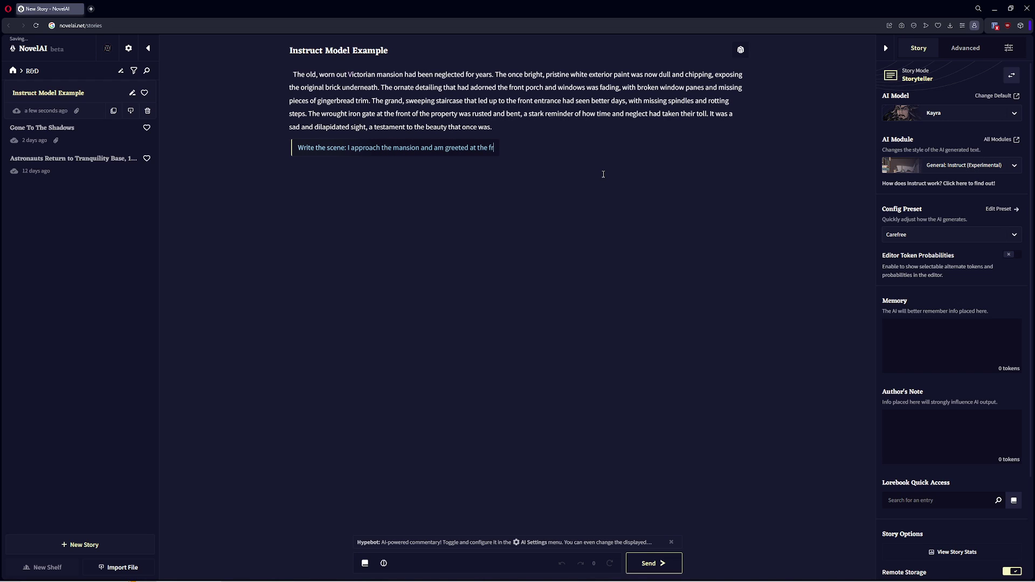
{"action": "type", "text": "ont boor by a s"}
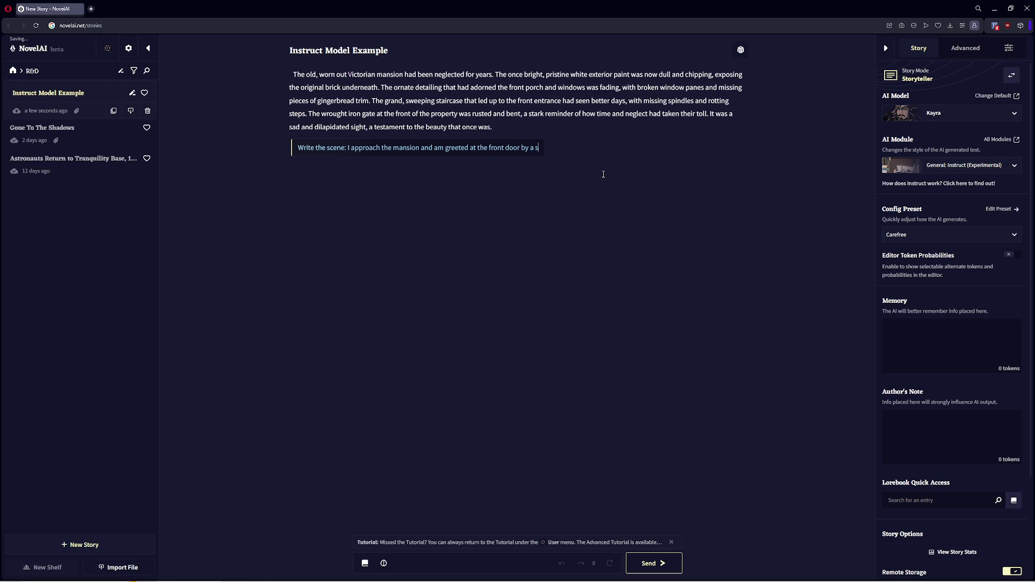
{"action": "type", "text": "trange looking gentl"}
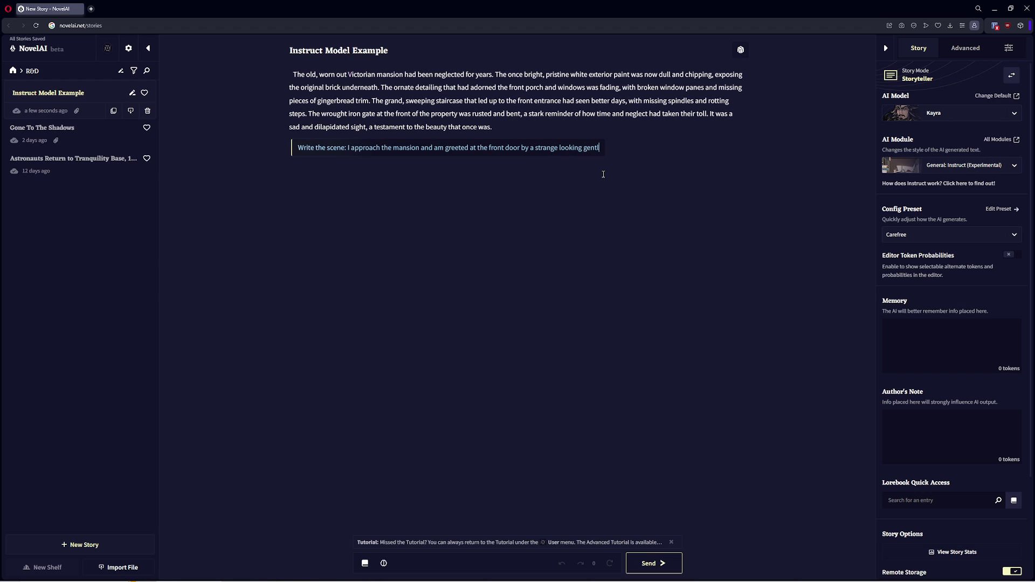
{"action": "type", "text": "eman carrying a white"}
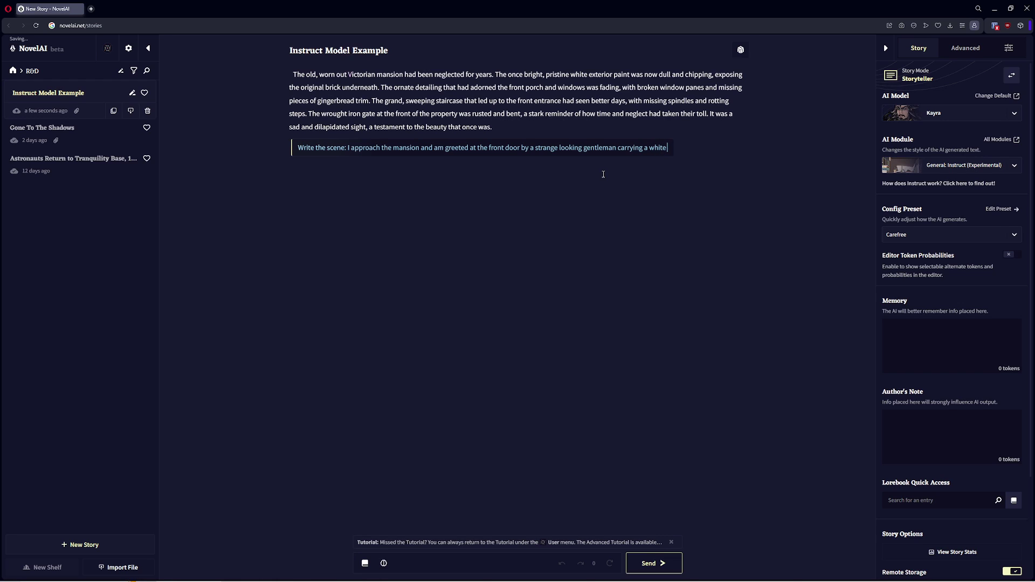
{"action": "type", "text": " persian cat"}
Step: Correct "persian" to "Persian" in the instruction and generate a response
{"action": "right_click", "coordinate": [679, 156]}
{"action": "left_click", "coordinate": [695, 161]}
{"action": "key", "text": "ctrl+Return"}
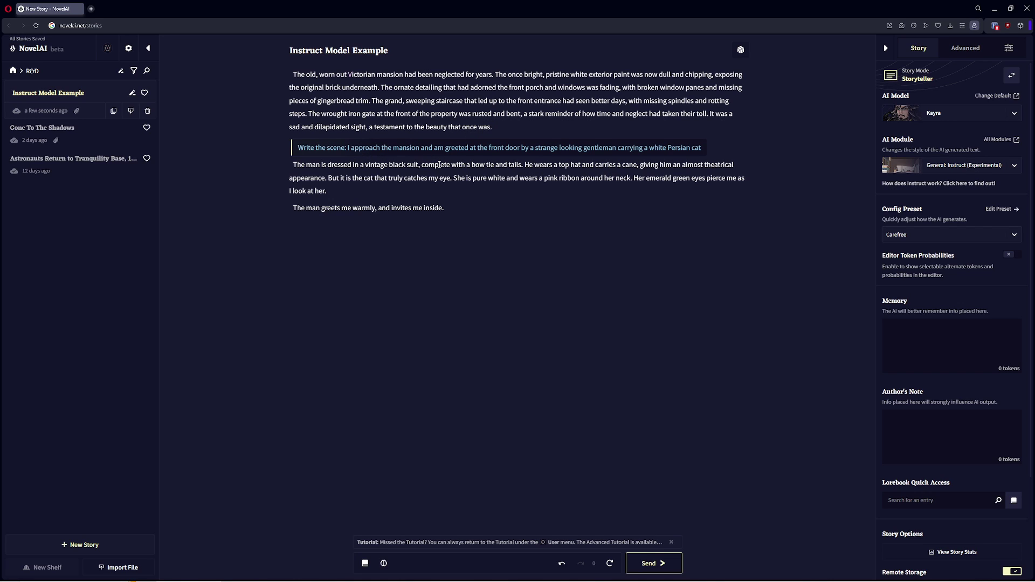
Step: Delete the generated response about the man and his cat, keeping the instruction above it
{"action": "left_click_drag", "start_coordinate": [344, 148], "coordinate": [425, 147]}
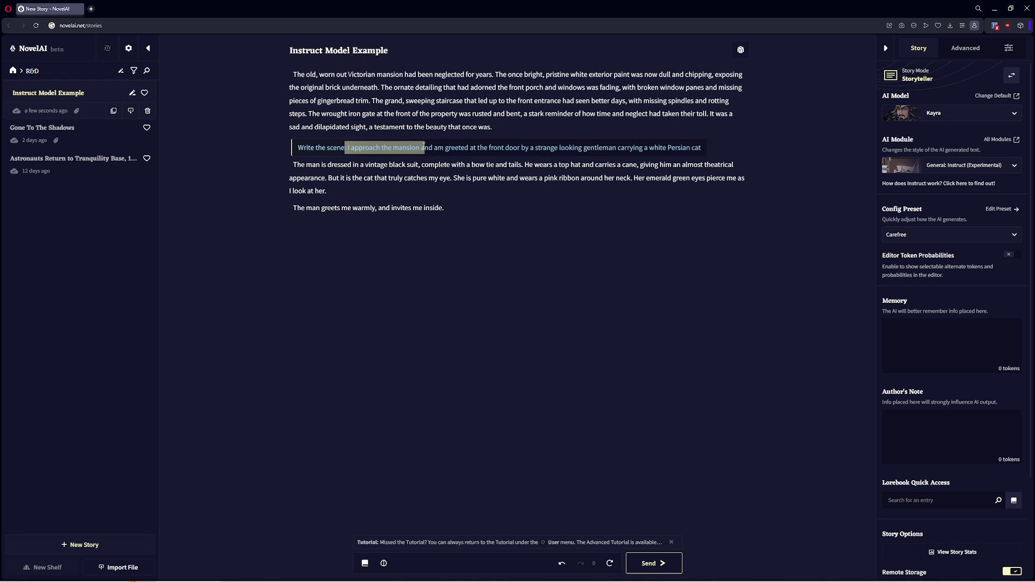
{"action": "left_click", "coordinate": [388, 164]}
{"action": "key", "text": "Up"}
{"action": "key", "text": "End"}
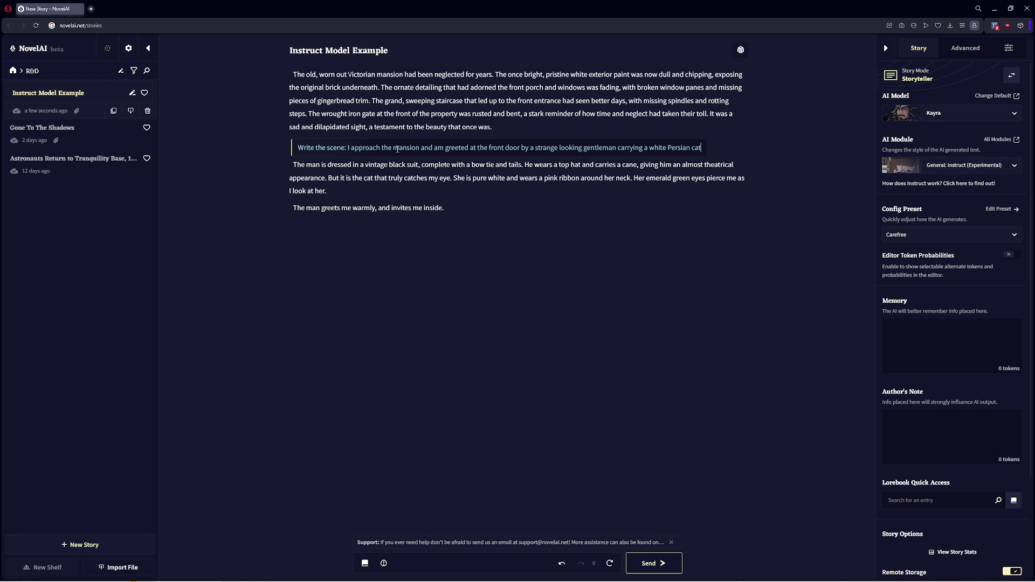
{"action": "left_click_drag", "start_coordinate": [484, 206], "coordinate": [292, 162]}
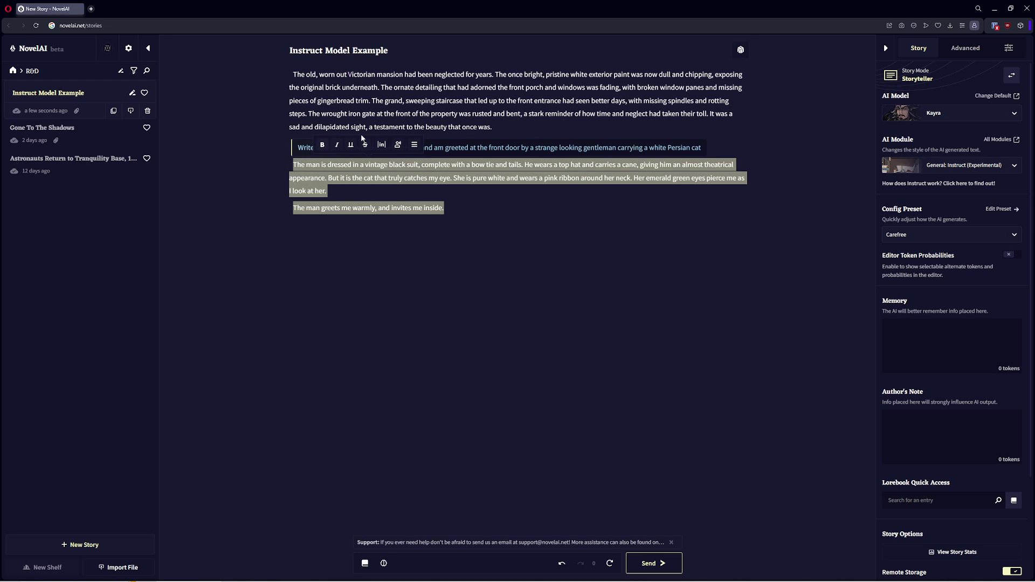
{"action": "key", "text": "BackSpace"}
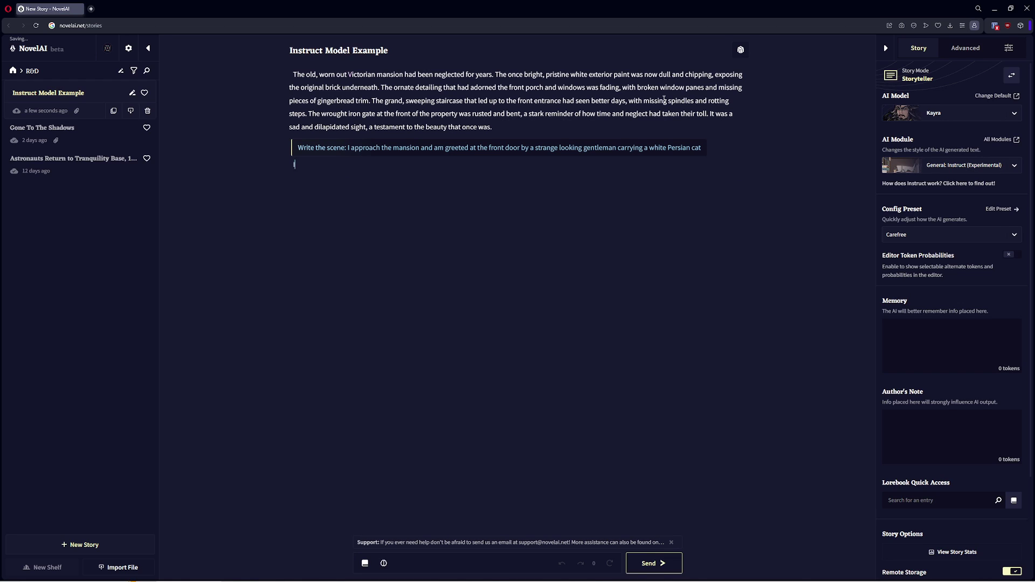
Step: Begin the scene below the instruction with "I stood at the main gate of the mansion and stare" and generate its continuation
{"action": "type", "text": "I stood at the main"}
{"action": "key", "text": "BackSpace"}
{"action": "key", "text": "BackSpace"}
{"action": "key", "text": "BackSpace"}
{"action": "key", "text": "BackSpace"}
{"action": "type", "text": "main gate of the M"}
{"action": "key", "text": "BackSpace"}
{"action": "type", "text": "mansion and stare"}
{"action": "key", "text": "ctrl+Return"}
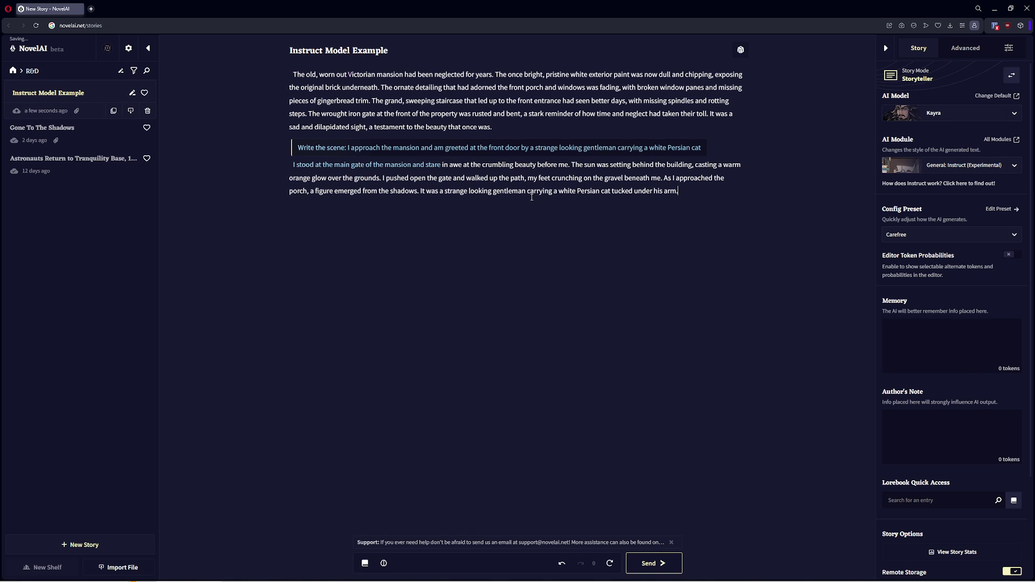
Step: Correct "stare" to "stared" in the opening sentence and generate another continuation at the end of the scene
{"action": "left_click", "coordinate": [442, 164]}
{"action": "type", "text": "d"}
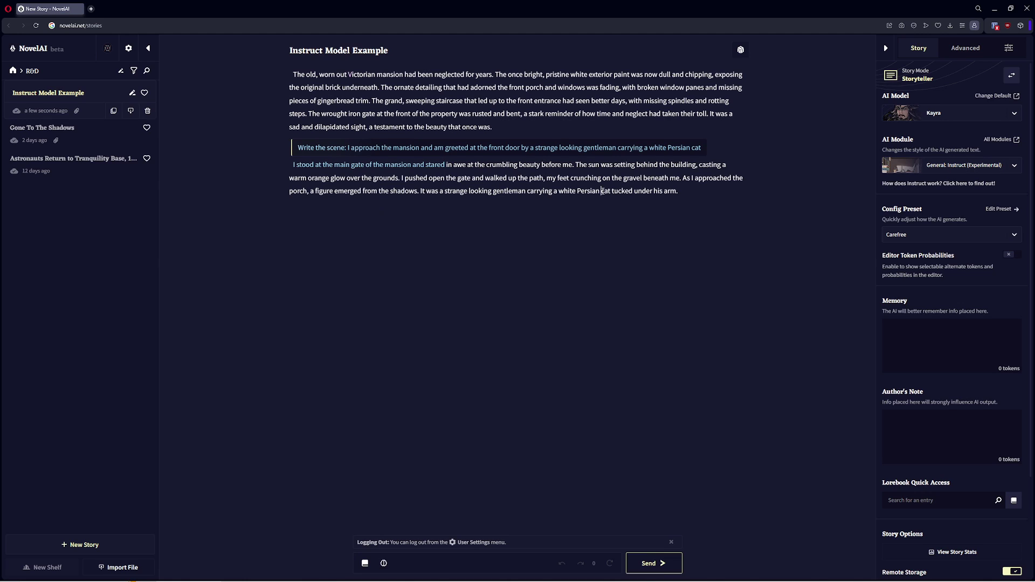
{"action": "left_click", "coordinate": [683, 190]}
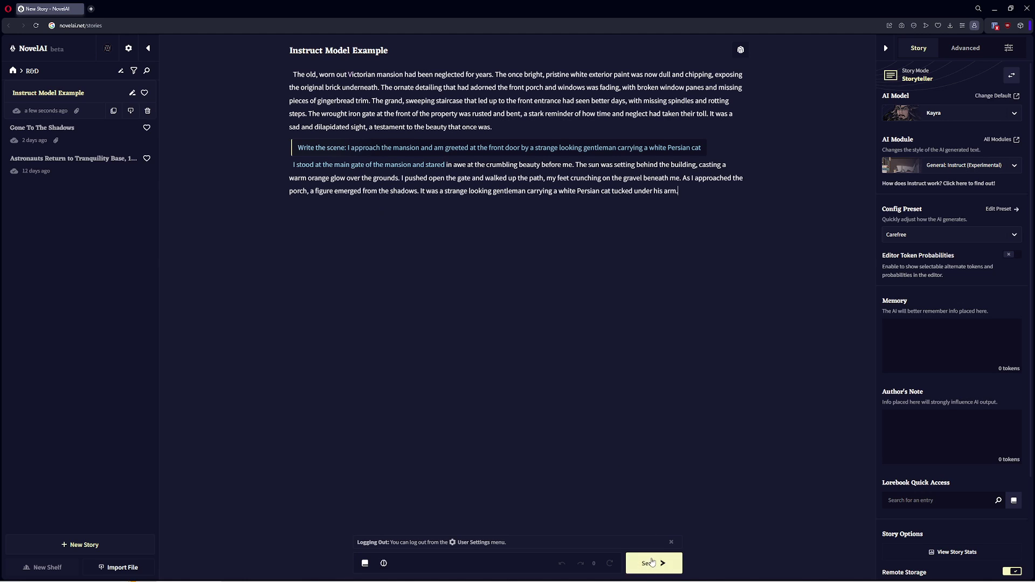
{"action": "left_click", "coordinate": [649, 563]}
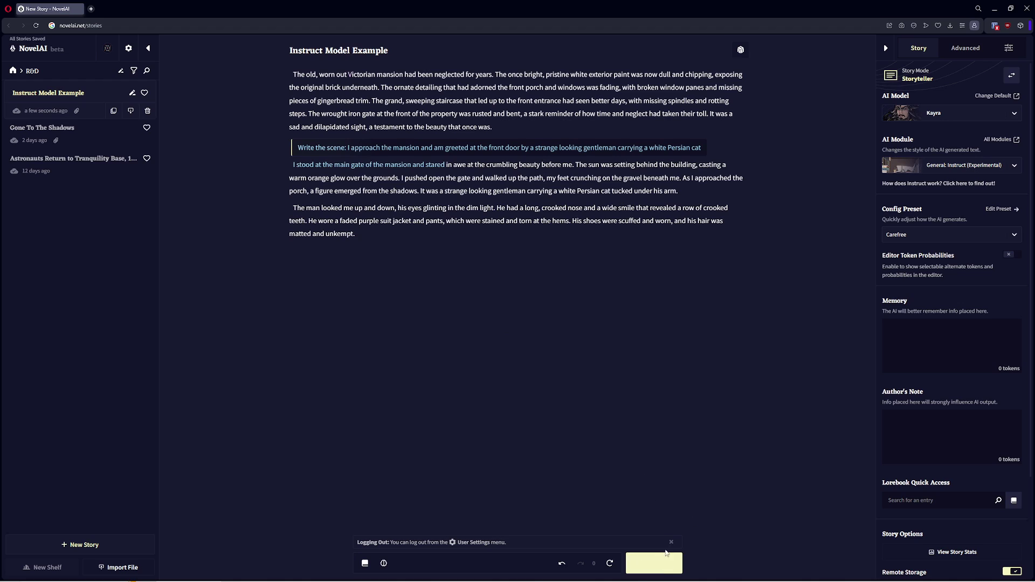
Step: Raise the output length to about 600 characters and generate a continuation of the mansion scene
{"action": "left_click", "coordinate": [1008, 48]}
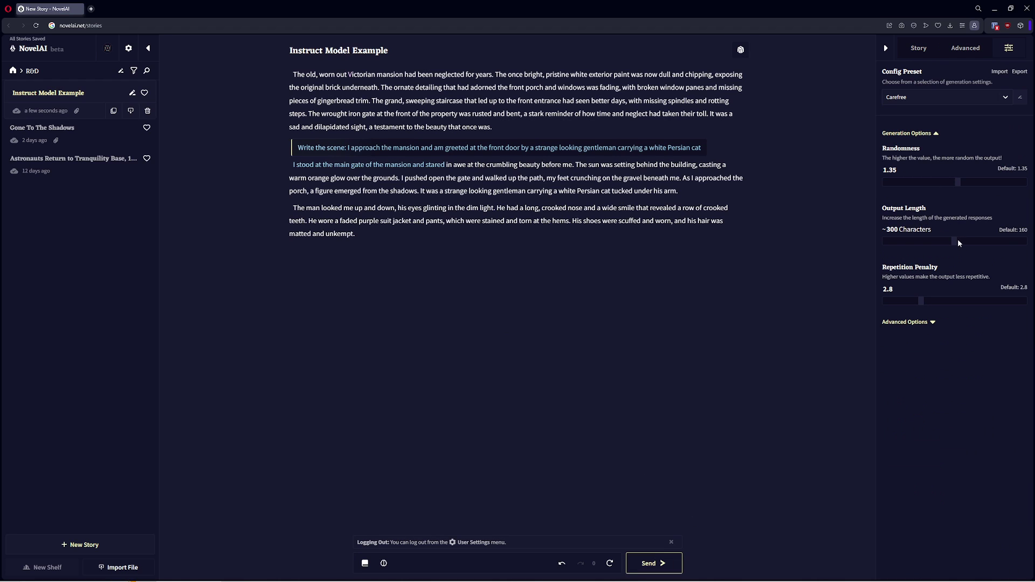
{"action": "left_click_drag", "start_coordinate": [954, 240], "coordinate": [1024, 241]}
{"action": "left_click", "coordinate": [672, 563]}
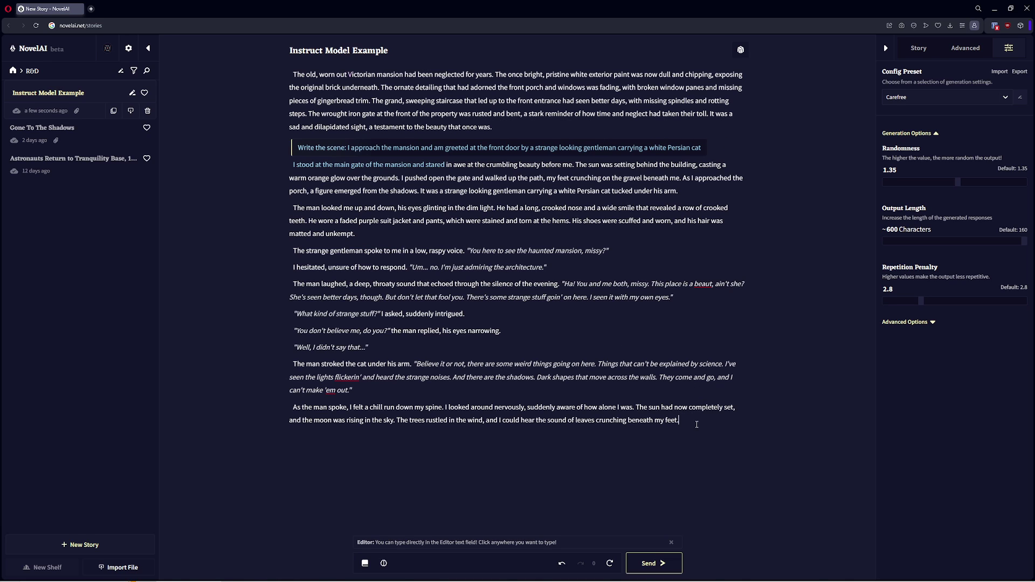
Step: Delete the whole mansion story from the editor, including the scene instruction and the opening description
{"action": "left_click_drag", "start_coordinate": [696, 424], "coordinate": [295, 145]}
{"action": "key", "text": "BackSpace"}
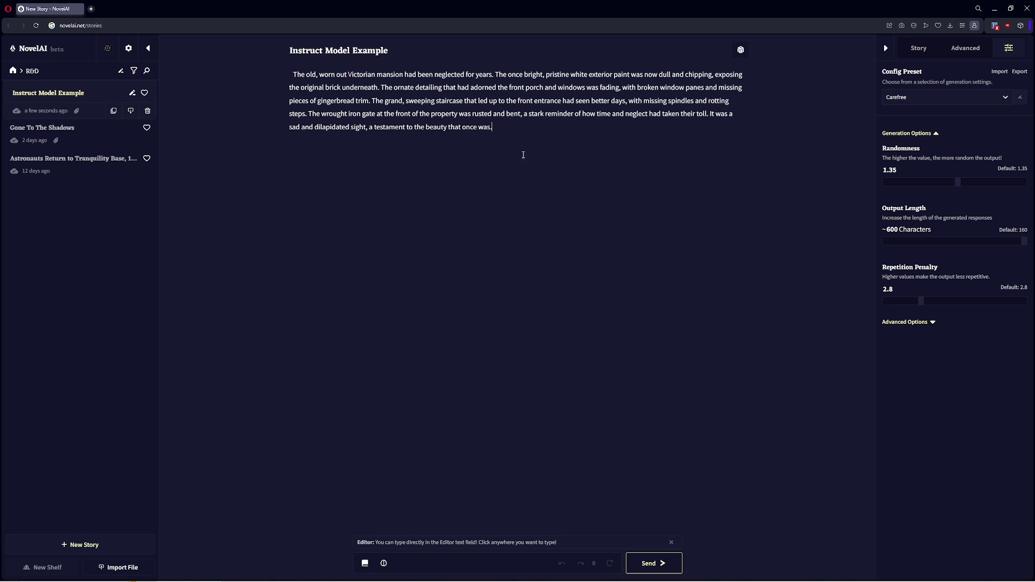
{"action": "left_click_drag", "start_coordinate": [523, 154], "coordinate": [232, 73]}
{"action": "key", "text": "BackSpace"}
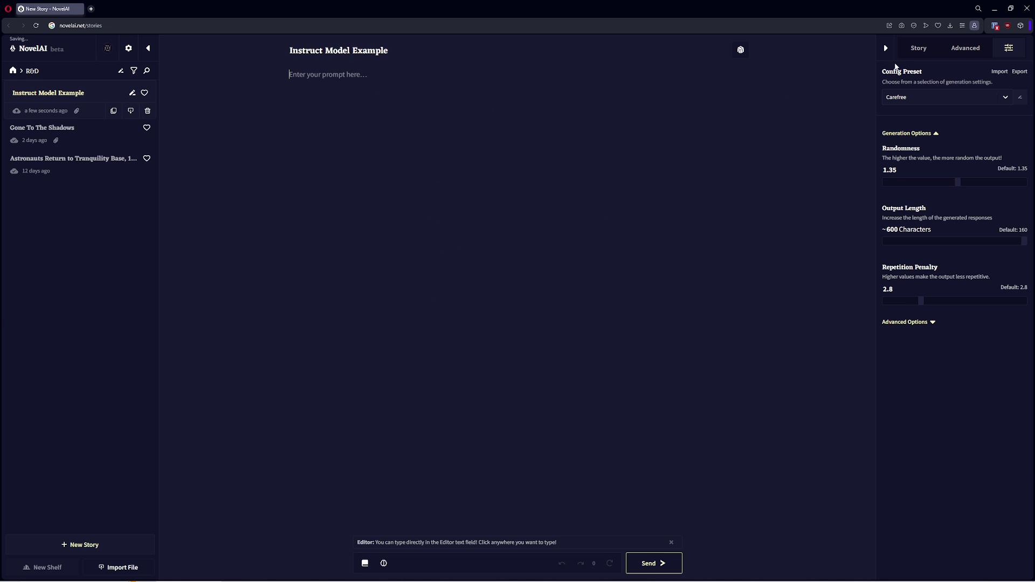
Step: Switch the story's AI module to No Module
{"action": "left_click", "coordinate": [917, 48]}
{"action": "left_click", "coordinate": [930, 169]}
{"action": "left_click", "coordinate": [948, 186]}
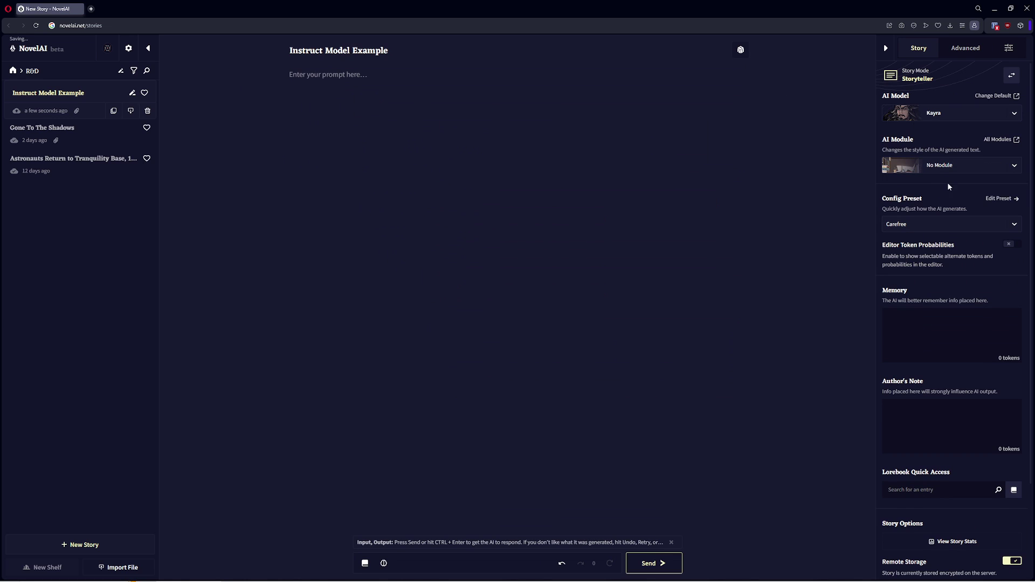
Step: Add the instruction "Write a list of five interesting names for a cat" and generate the response
{"action": "left_click", "coordinate": [554, 149]}
{"action": "key", "text": "Return"}
{"action": "type", "text": "Write a list of thr"}
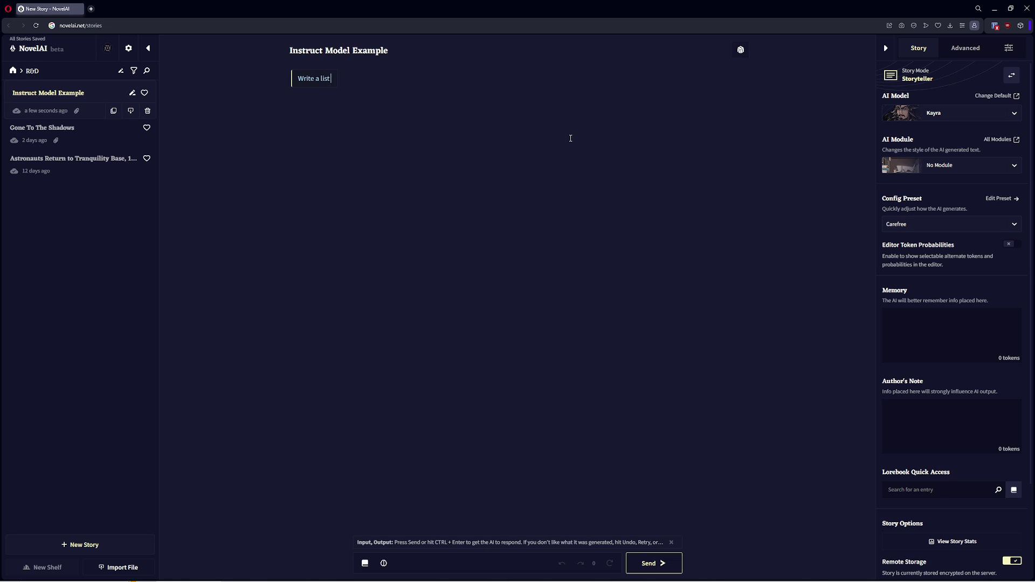
{"action": "key", "text": "BackSpace"}
{"action": "key", "text": "BackSpace"}
{"action": "key", "text": "BackSpace"}
{"action": "type", "text": "five interesting names for"}
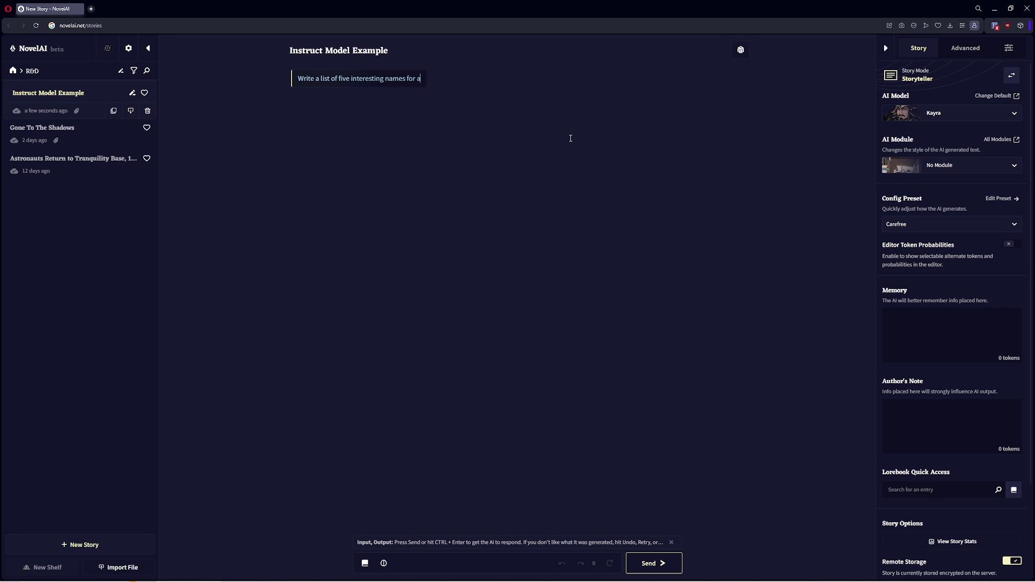
{"action": "type", "text": " a cat"}
{"action": "key", "text": "ctrl+Return"}
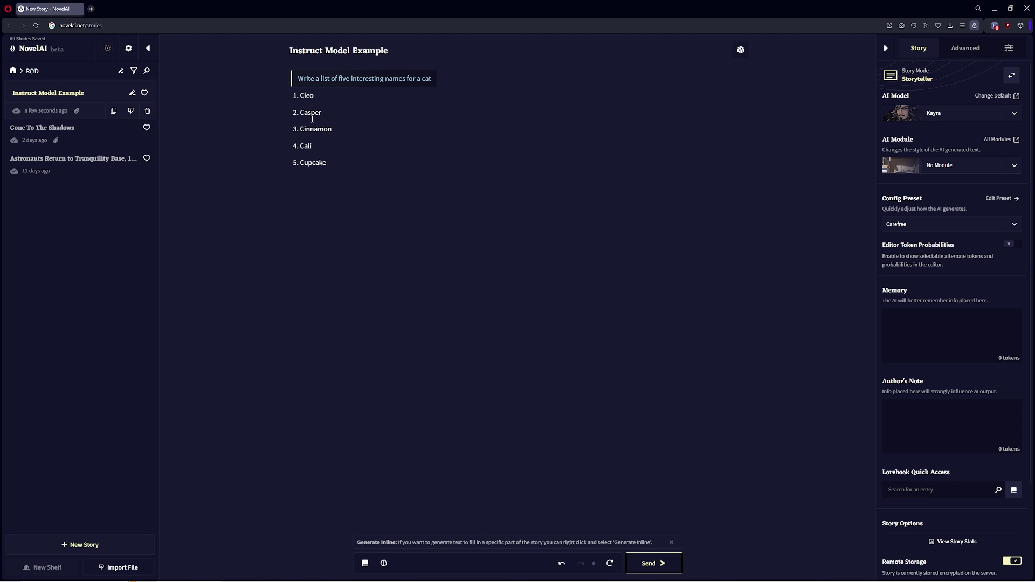
Step: Delete the generated cat names, extend the instruction with "starting with each letter of the alphabet" and generate again
{"action": "left_click_drag", "start_coordinate": [333, 165], "coordinate": [282, 101]}
{"action": "key", "text": "BackSpace"}
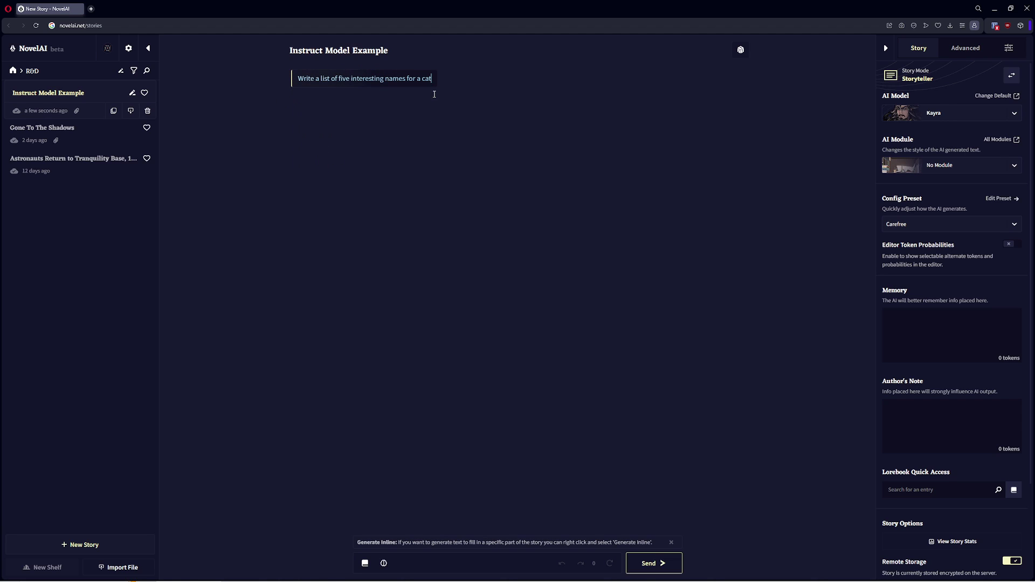
{"action": "type", "text": "tarting with each letter of the"}
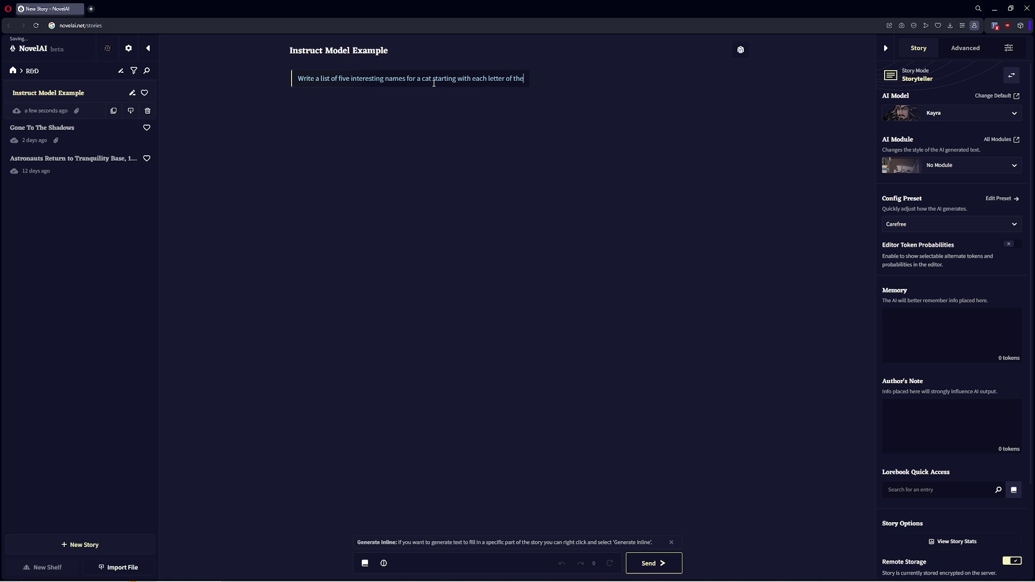
{"action": "type", "text": " alphabet"}
{"action": "key", "text": "ctrl+Return"}
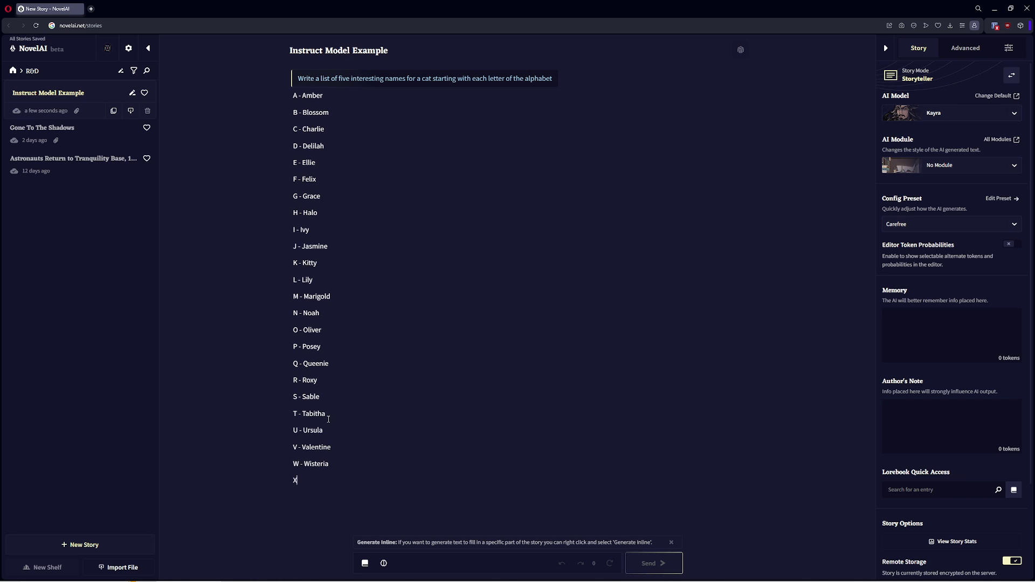
{"action": "left_click_drag", "start_coordinate": [314, 494], "coordinate": [293, 465]}
{"action": "key", "text": "Left"}
{"action": "key", "text": "Left"}
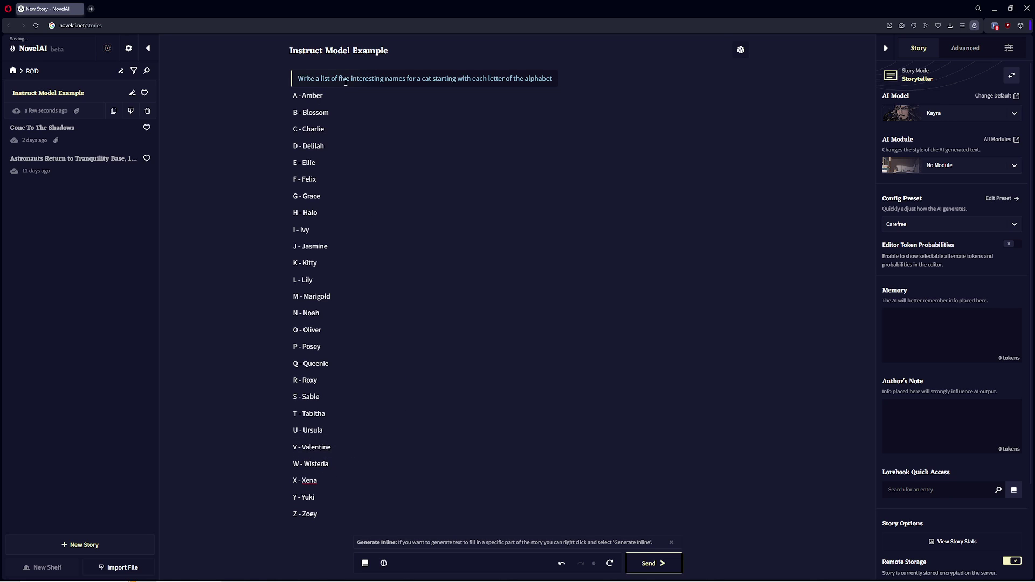
{"action": "left_click_drag", "start_coordinate": [345, 82], "coordinate": [370, 82]}
{"action": "left_click_drag", "start_coordinate": [550, 82], "coordinate": [497, 80]}
{"action": "left_click", "coordinate": [433, 125]}
Step: Delete the alphabetical cat name list together with the text of its instruction
{"action": "left_click_drag", "start_coordinate": [327, 531], "coordinate": [246, 66]}
{"action": "key", "text": "BackSpace"}
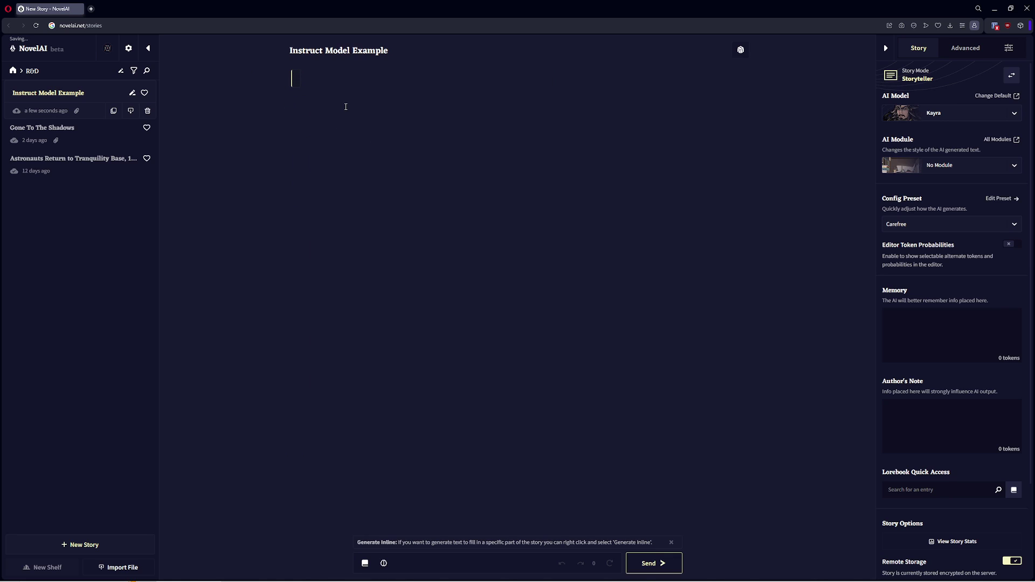
{"action": "type", "text": "{ Write a"}
{"action": "key", "text": "BackSpace"}
{"action": "key", "text": "BackSpace"}
{"action": "key", "text": "BackSpace"}
{"action": "key", "text": "BackSpace"}
{"action": "key", "text": "BackSpace"}
{"action": "key", "text": "BackSpace"}
{"action": "key", "text": "BackSpace"}
{"action": "key", "text": "BackSpace"}
{"action": "key", "text": "BackSpace"}
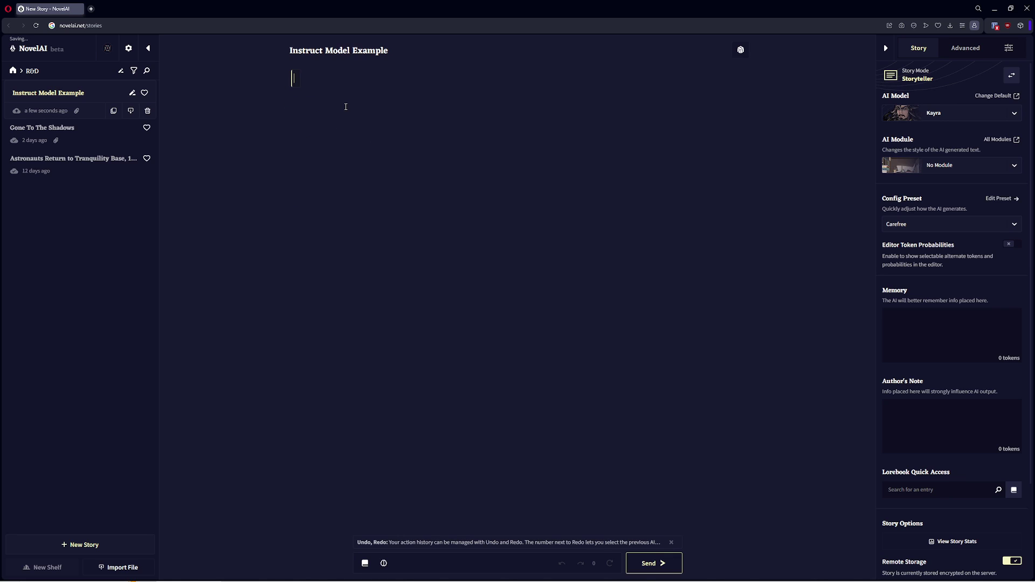
Step: Write an instruction to create the character of a named "wealthy businessman who specializes in Nuclear Reactor Technology" and generate the response
{"action": "type", "text": "Create the chgar"}
{"action": "key", "text": "BackSpace"}
{"action": "key", "text": "BackSpace"}
{"action": "key", "text": "BackSpace"}
{"action": "type", "text": "aracter of Charles"}
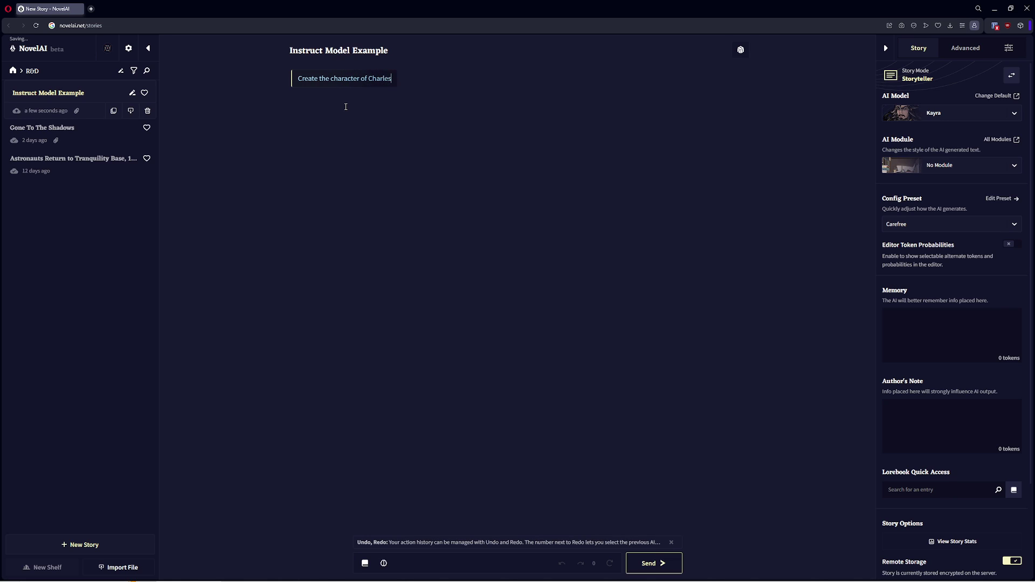
{"action": "type", "text": " Wayne, a wealthy business"}
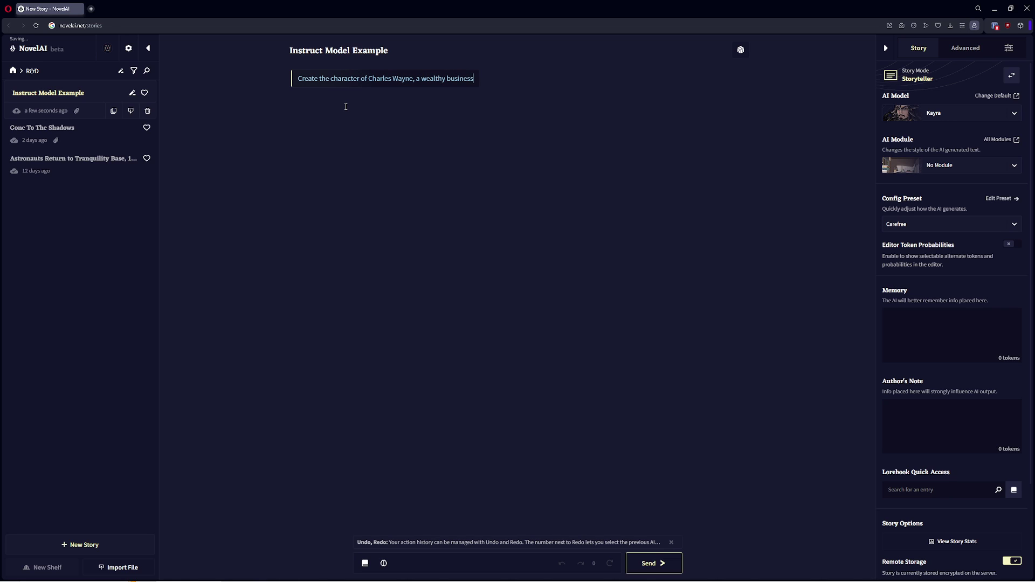
{"action": "type", "text": "man who specialize s"}
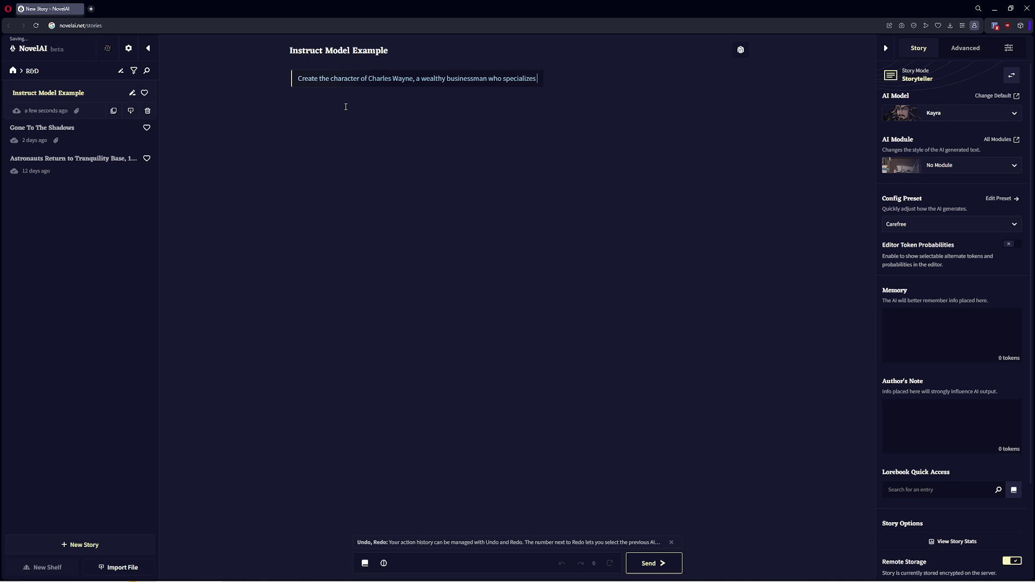
{"action": "type", "text": " in Nuclear REact"}
{"action": "key", "text": "BackSpace"}
{"action": "key", "text": "BackSpace"}
{"action": "key", "text": "BackSpace"}
{"action": "type", "text": "ac"}
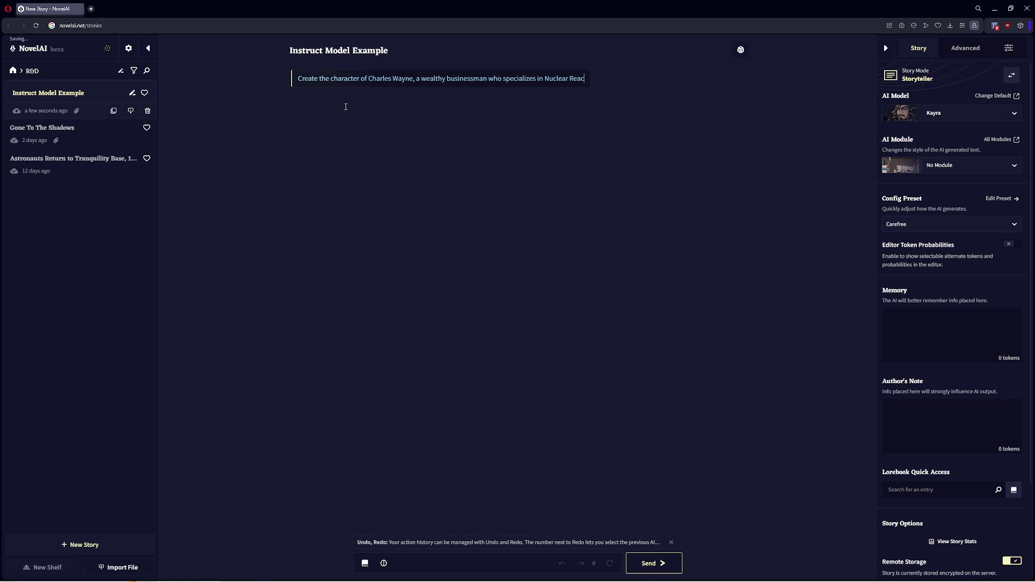
{"action": "type", "text": "tor Technology"}
{"action": "key", "text": "ctrl+Return"}
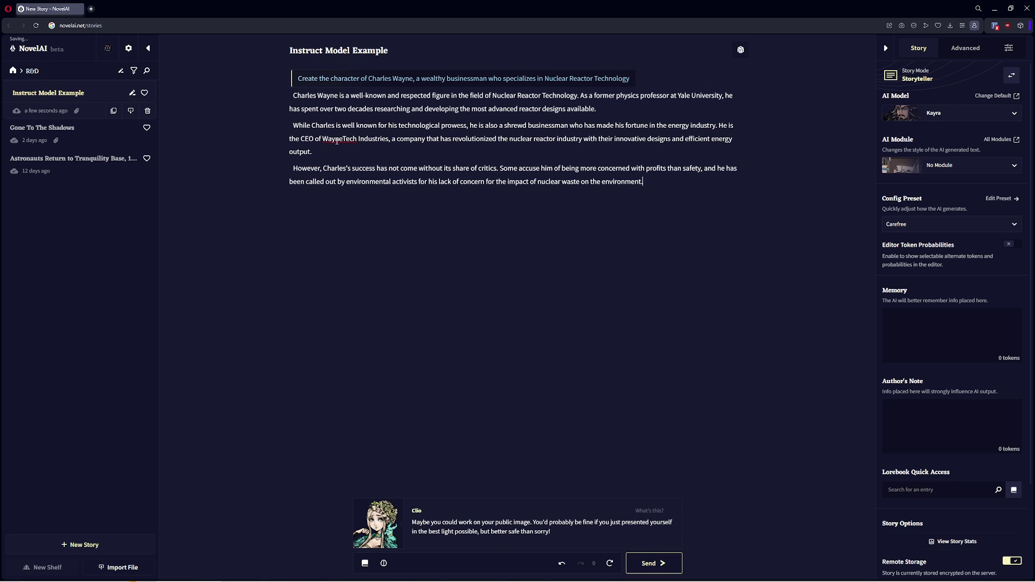
Step: Look through the lore generation types offered for the character's full name in the first generated paragraph
{"action": "right_click", "coordinate": [337, 140]}
{"action": "left_click", "coordinate": [514, 168]}
{"action": "left_click", "coordinate": [377, 125]}
{"action": "left_click_drag", "start_coordinate": [293, 97], "coordinate": [338, 94]}
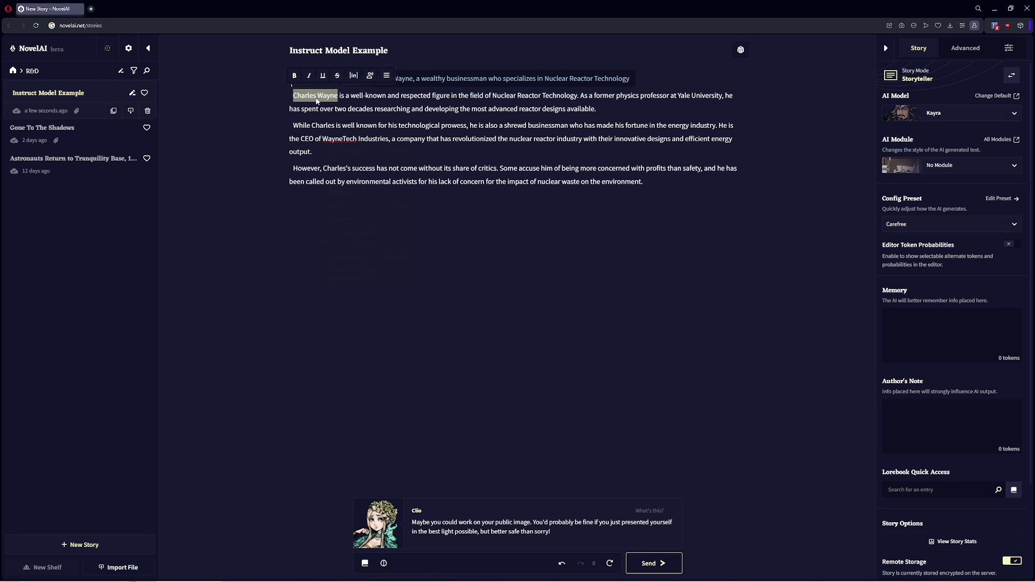
{"action": "right_click", "coordinate": [317, 102]}
{"action": "right_click", "coordinate": [307, 97]}
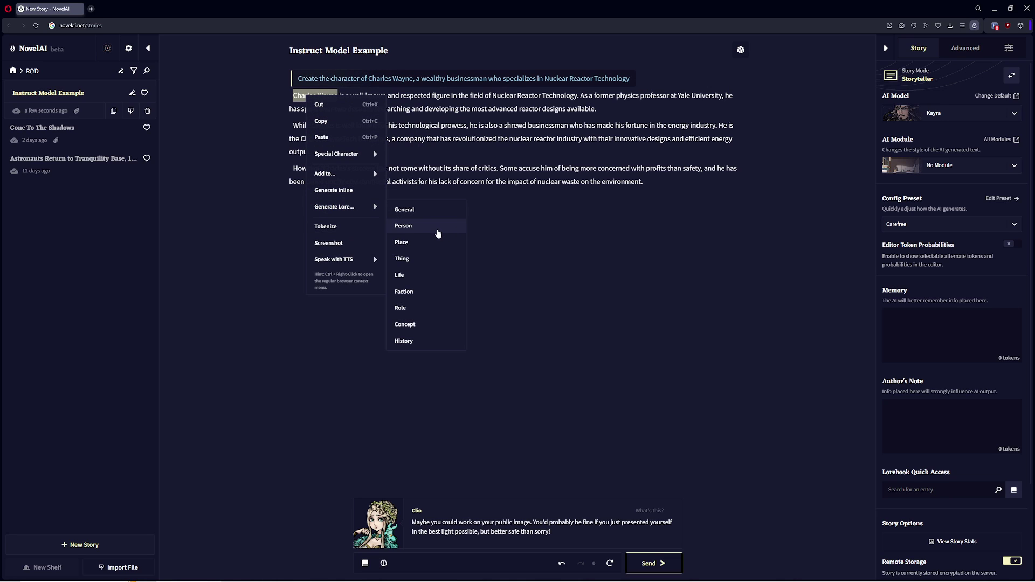
{"action": "left_click", "coordinate": [504, 117]}
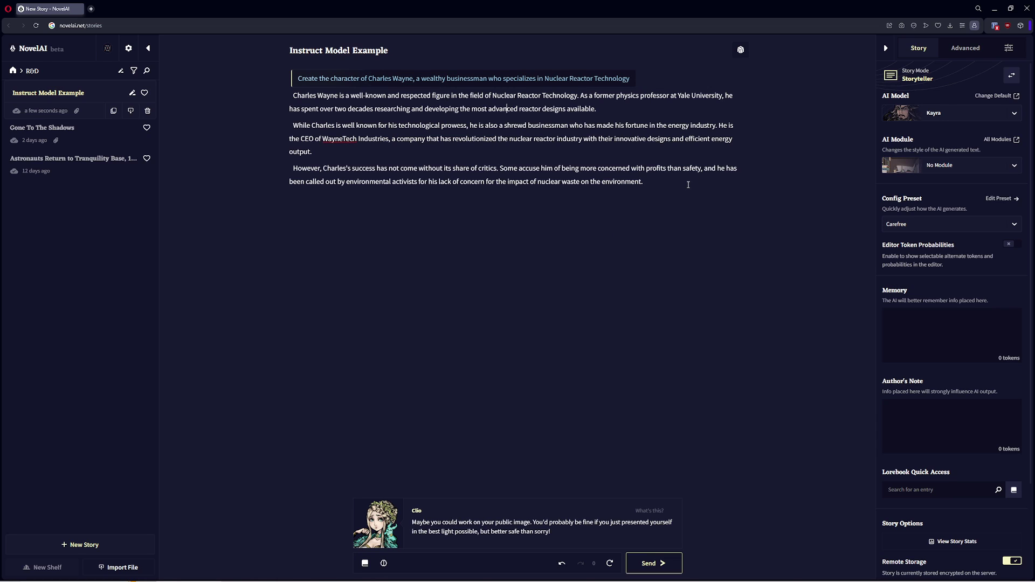
Step: Delete the generated character text and extend the instruction with "Describe the character in terms of appearance, background,"
{"action": "left_click_drag", "start_coordinate": [688, 185], "coordinate": [260, 100]}
{"action": "key", "text": "BackSpace"}
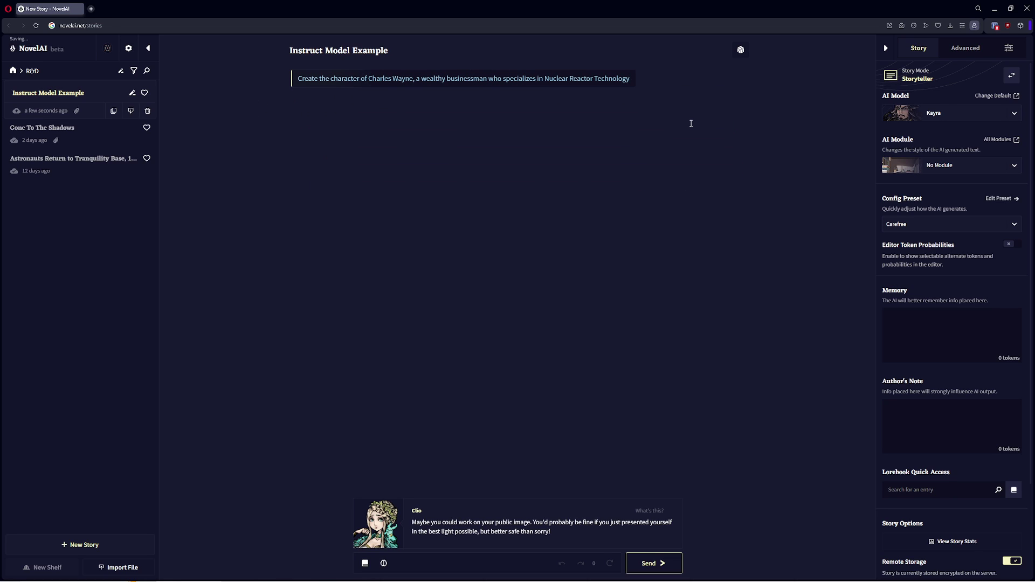
{"action": "type", "text": "Describe the character"}
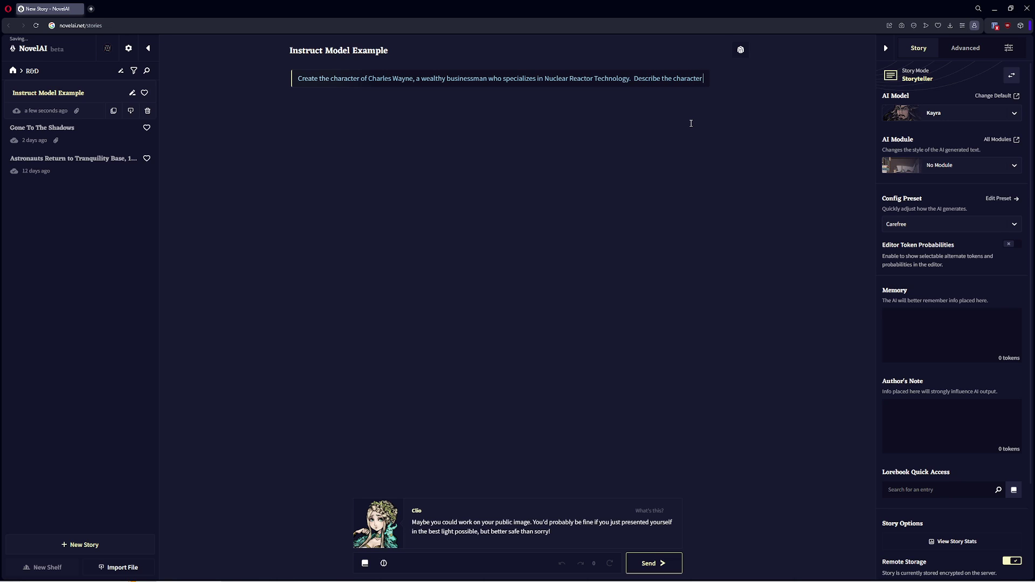
{"action": "type", "text": " in terms of appearance, backroun"}
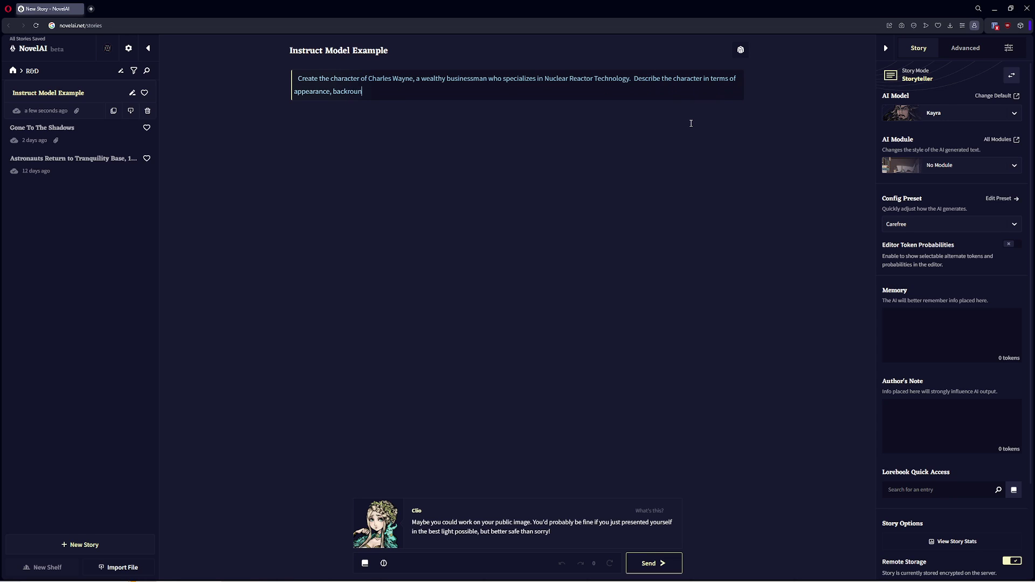
{"action": "key", "text": "BackSpace"}
{"action": "key", "text": "BackSpace"}
{"action": "key", "text": "BackSpace"}
{"action": "key", "text": "BackSpace"}
{"action": "key", "text": "BackSpace"}
{"action": "key", "text": "BackSpace"}
{"action": "key", "text": "BackSpace"}
{"action": "key", "text": "BackSpace"}
{"action": "key", "text": "BackSpace"}
{"action": "key", "text": "BackSpace"}
{"action": "key", "text": "BackSpace"}
{"action": "key", "text": "BackSpace"}
{"action": "key", "text": "BackSpace"}
{"action": "key", "text": "BackSpace"}
{"action": "type", "text": "background, ag"}
Step: Complete the instruction with "age, personality and style" and generate the character description
{"action": "key", "text": "ctrl+p"}
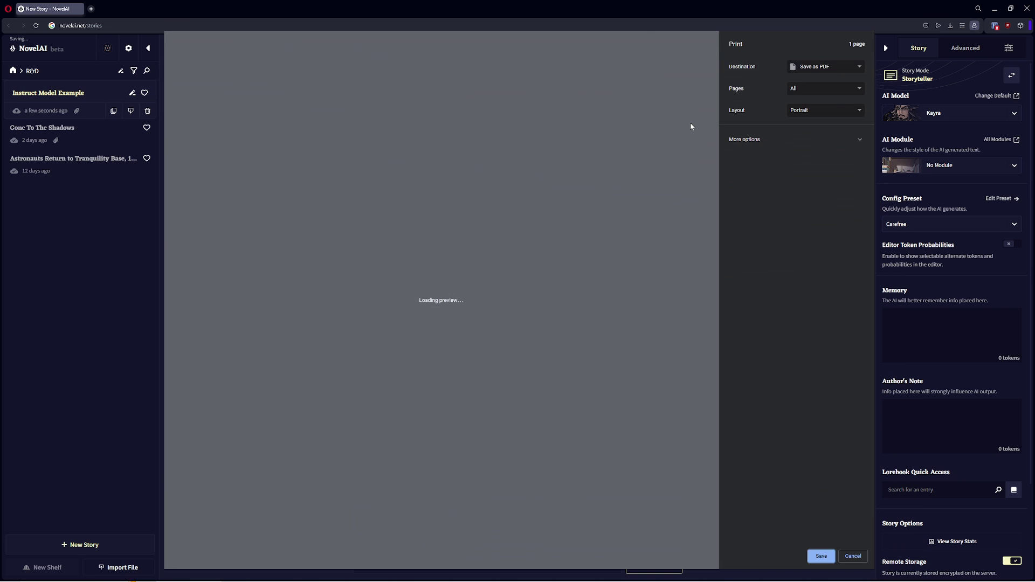
{"action": "left_click", "coordinate": [852, 556]}
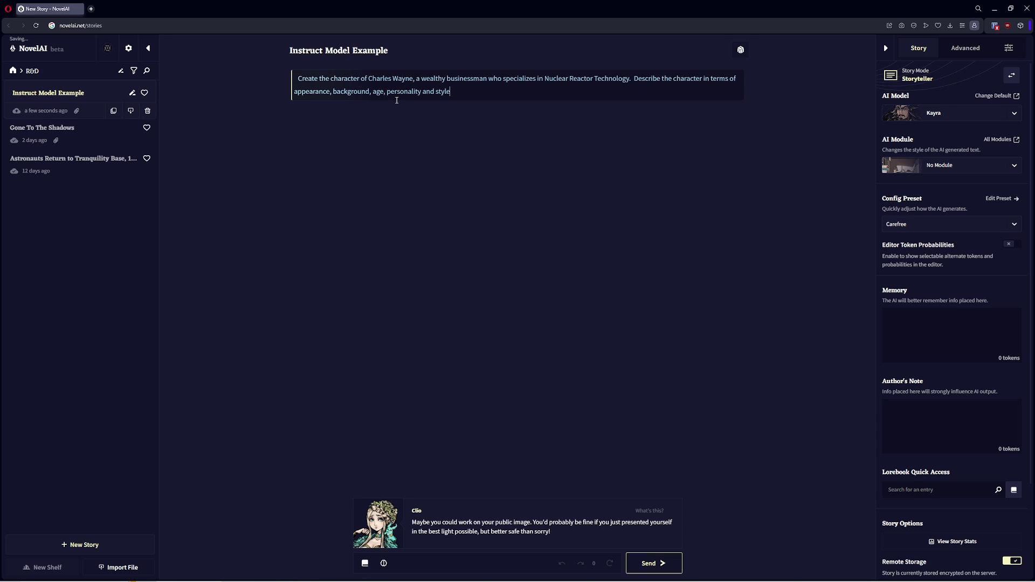
{"action": "key", "text": "ctrl+Return"}
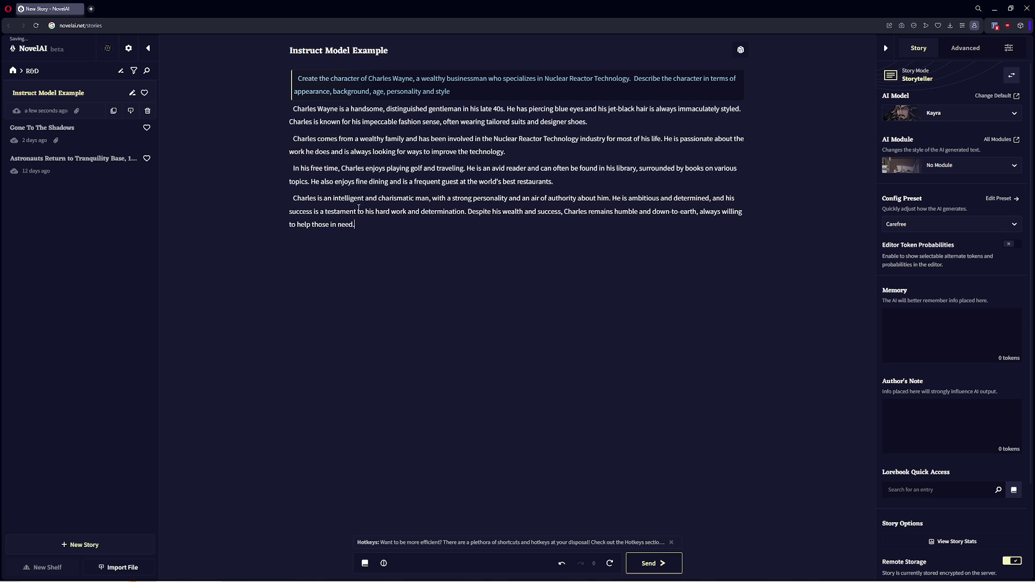
Step: Copy the generated character description into the entry text of a new Lorebook entry
{"action": "left_click_drag", "start_coordinate": [369, 224], "coordinate": [292, 109]}
{"action": "key", "text": "ctrl+c"}
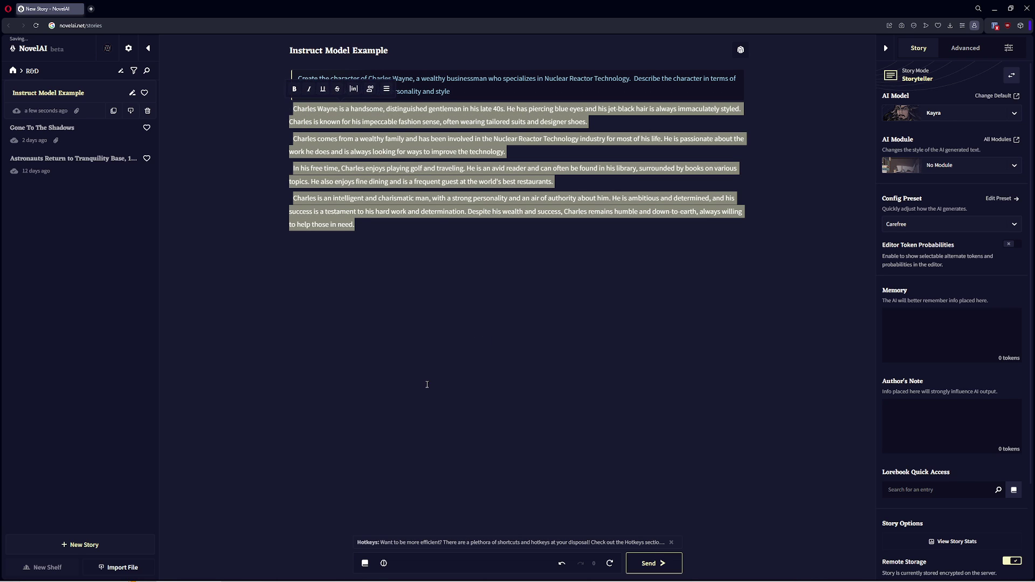
{"action": "left_click", "coordinate": [365, 563]}
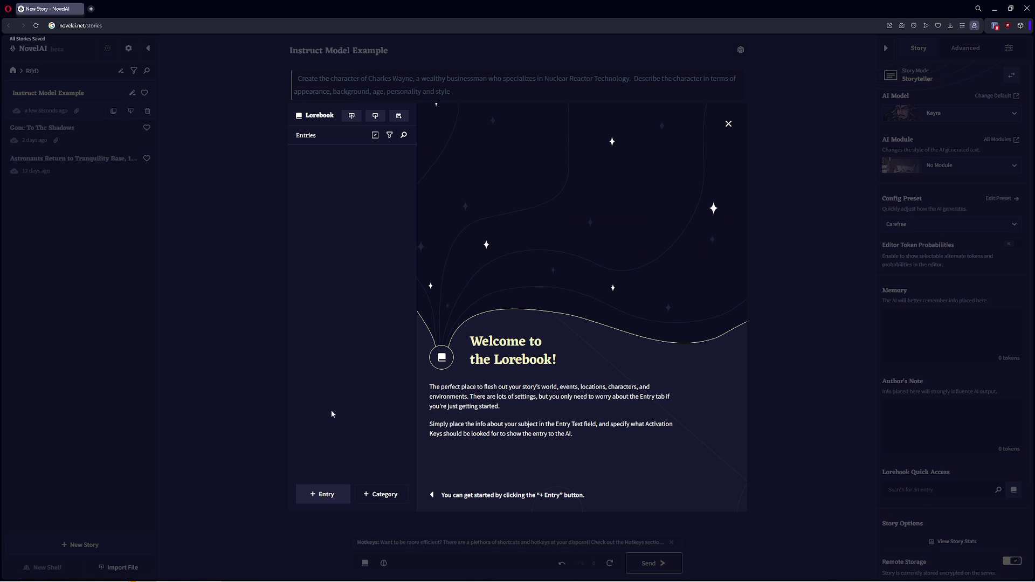
{"action": "left_click", "coordinate": [325, 494]}
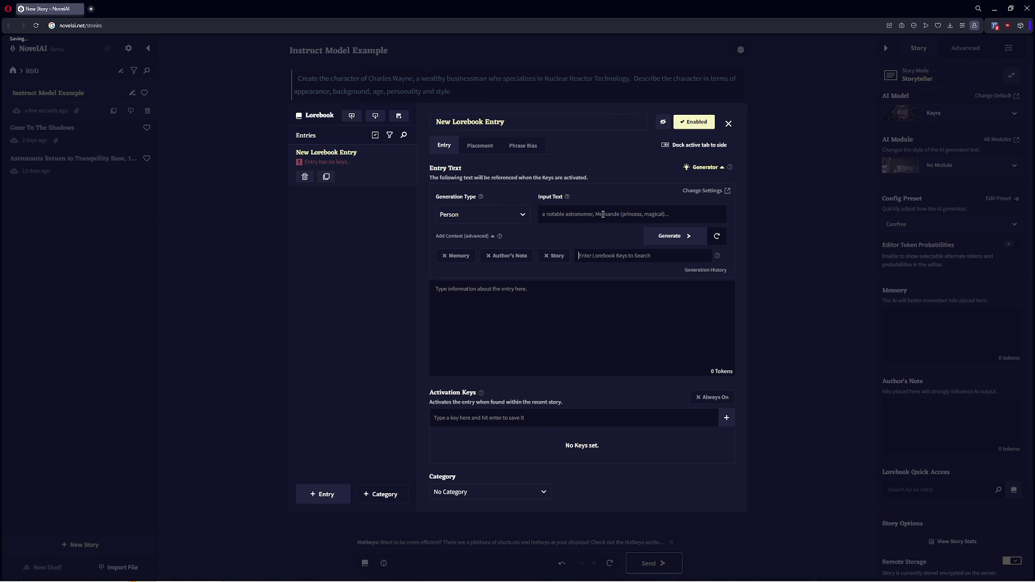
{"action": "key", "text": "ctrl+v"}
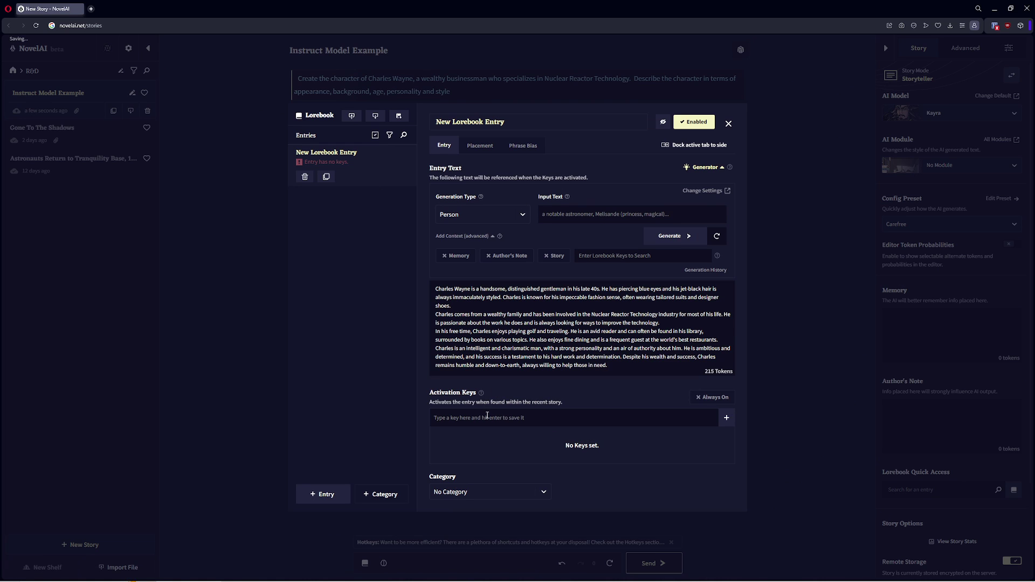
Step: Add the character's first name, full name and "Mr." with the surname as activation keys for the Lorebook entry
{"action": "type", "text": "Charles"}
{"action": "key", "text": "Return"}
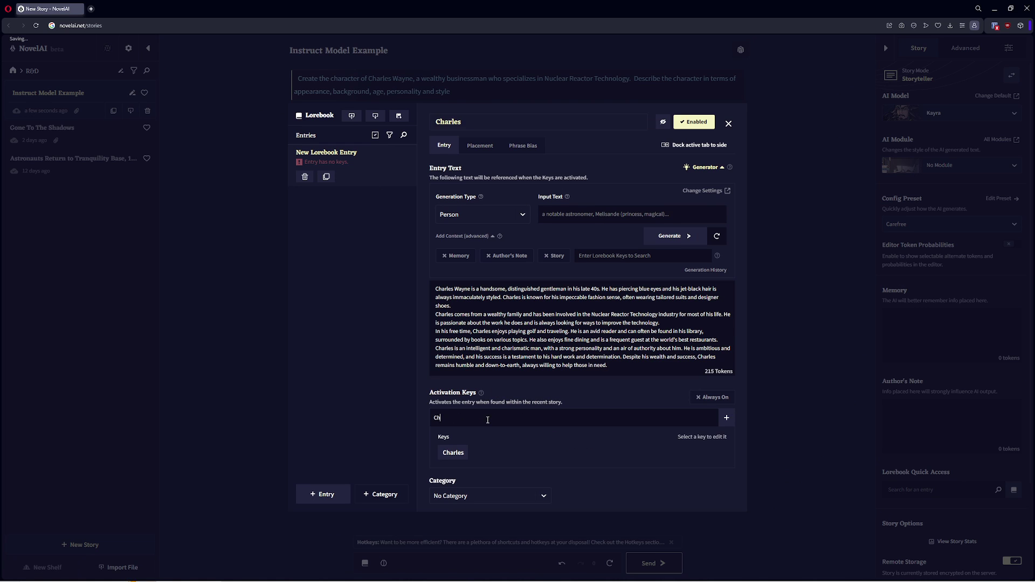
{"action": "type", "text": "Charles Wayne"}
{"action": "key", "text": "Return"}
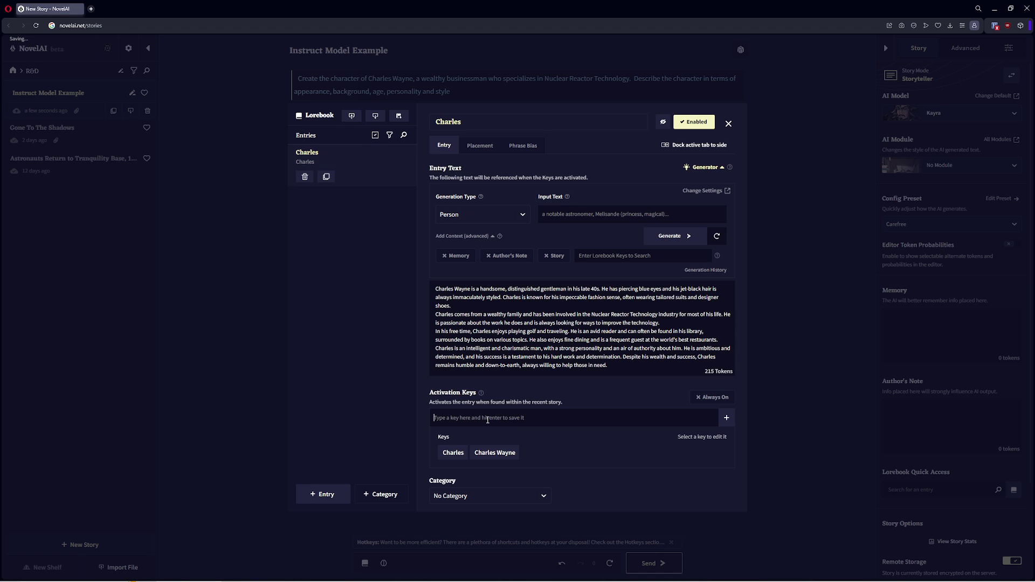
{"action": "type", "text": "Mr. Wayne"}
{"action": "key", "text": "Return"}
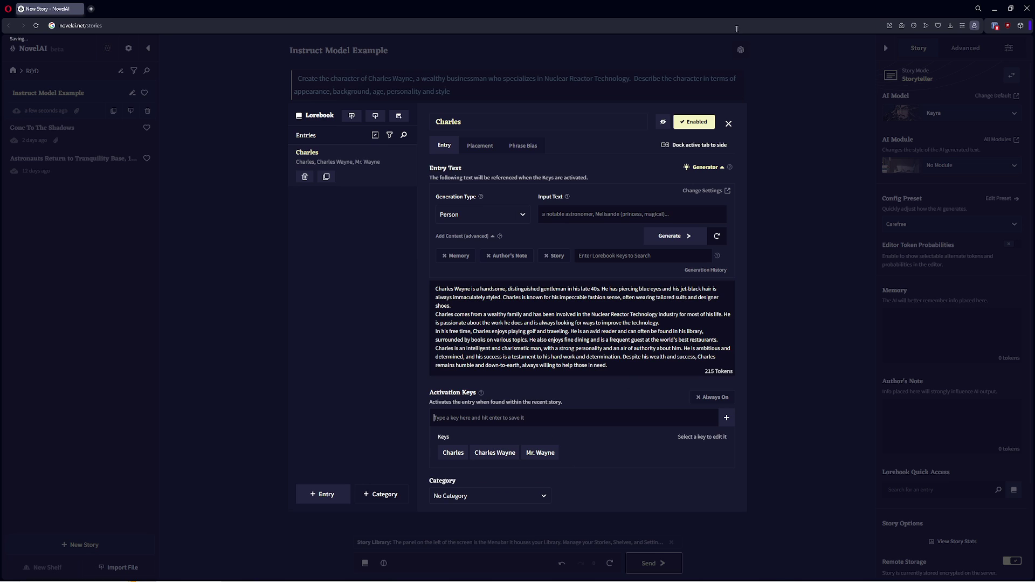
Step: Close the Lorebook and delete the generated character description below the instruction
{"action": "left_click", "coordinate": [729, 124]}
{"action": "left_click_drag", "start_coordinate": [412, 234], "coordinate": [261, 80]}
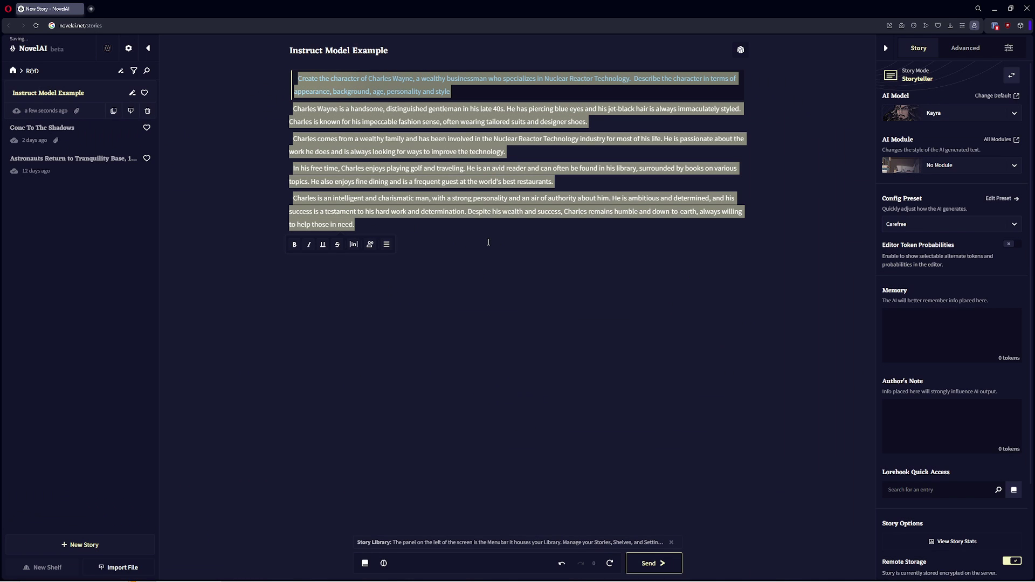
{"action": "left_click_drag", "start_coordinate": [488, 242], "coordinate": [413, 79]}
{"action": "key", "text": "BackSpace"}
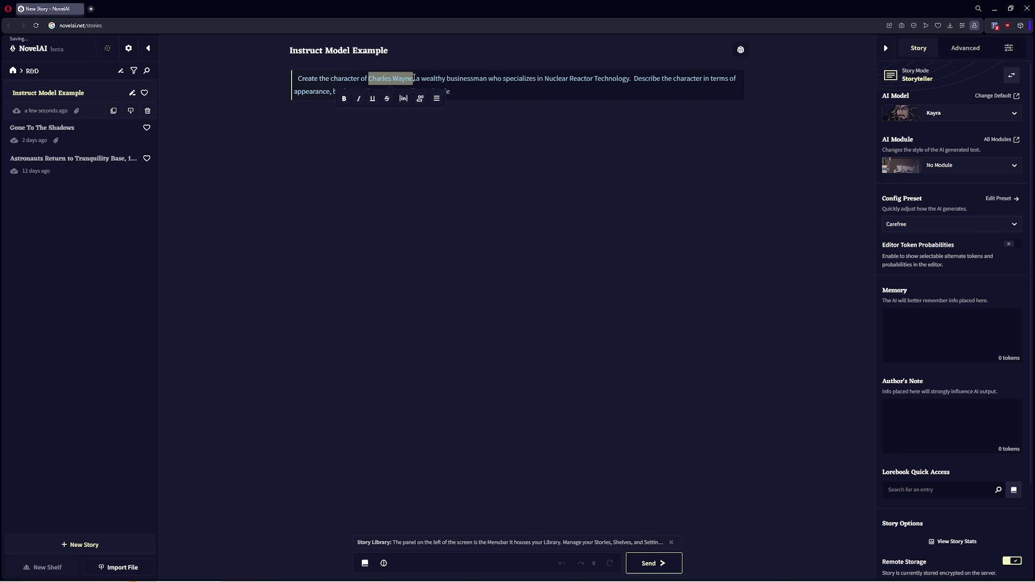
Step: Replace the character's name in the instruction with a new woman's full name, correcting the first name's spelling
{"action": "type", "text": "Cynthin"}
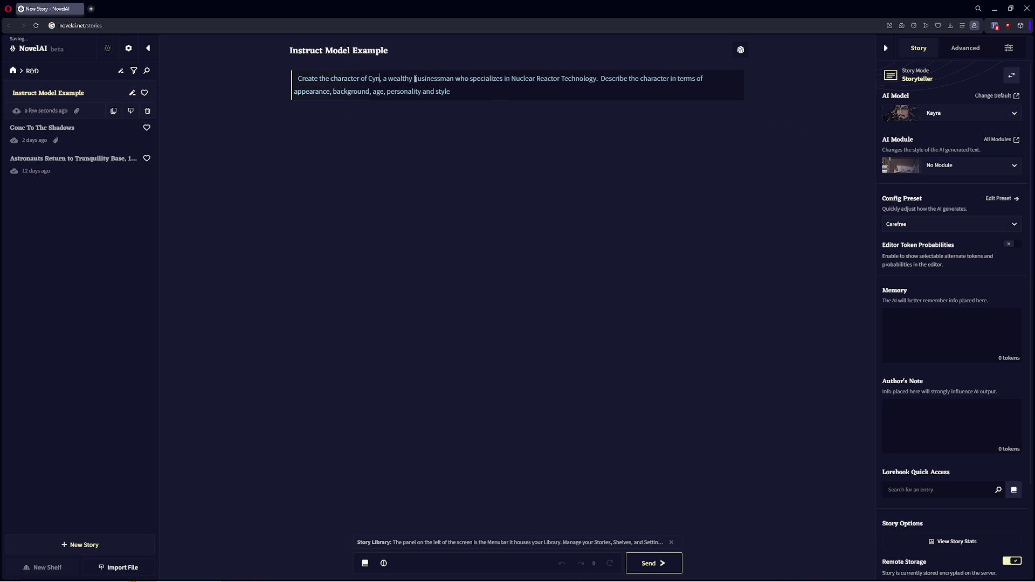
{"action": "key", "text": "BackSpace"}
{"action": "key", "text": "BackSpace"}
{"action": "key", "text": "BackSpace"}
{"action": "key", "text": "BackSpace"}
{"action": "key", "text": "BackSpace"}
{"action": "type", "text": "nt"}
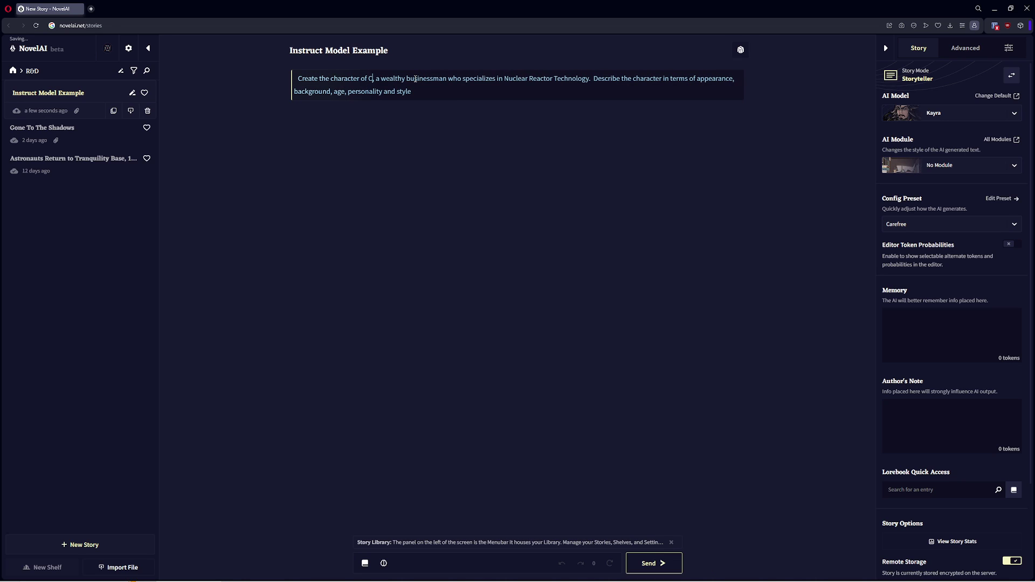
{"action": "type", "text": "hina Powell"}
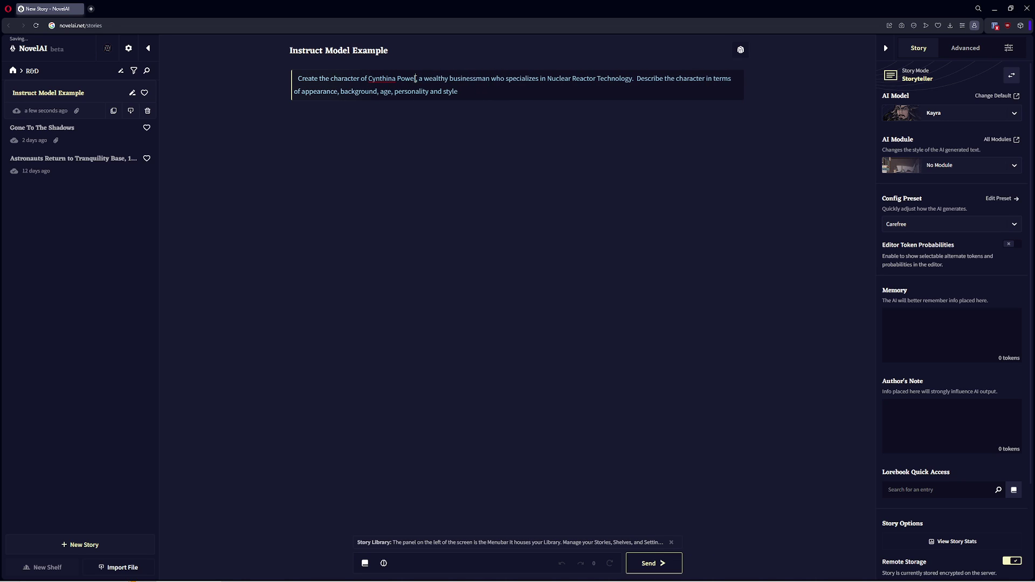
{"action": "right_click", "coordinate": [379, 79]}
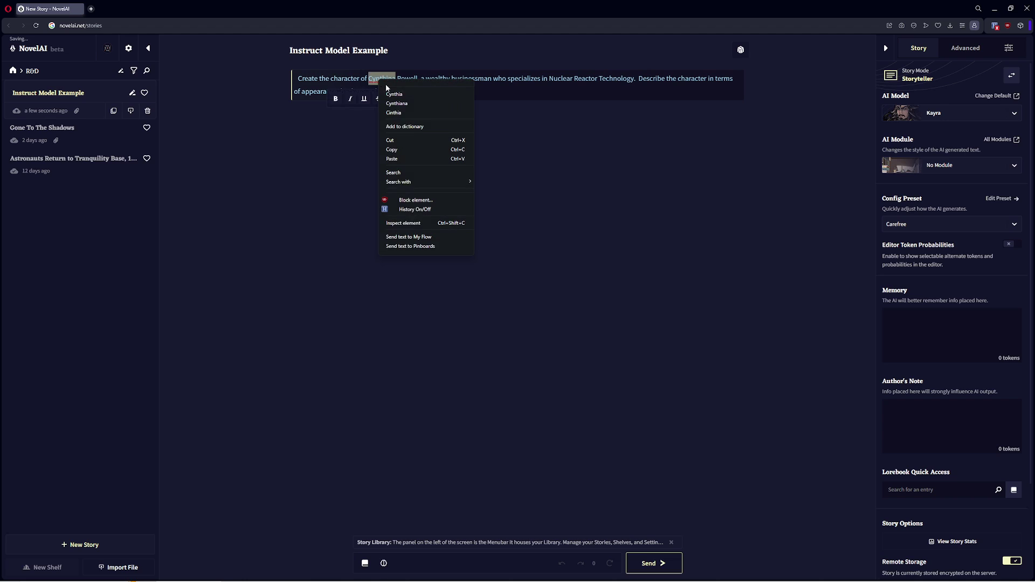
{"action": "left_click", "coordinate": [423, 92]}
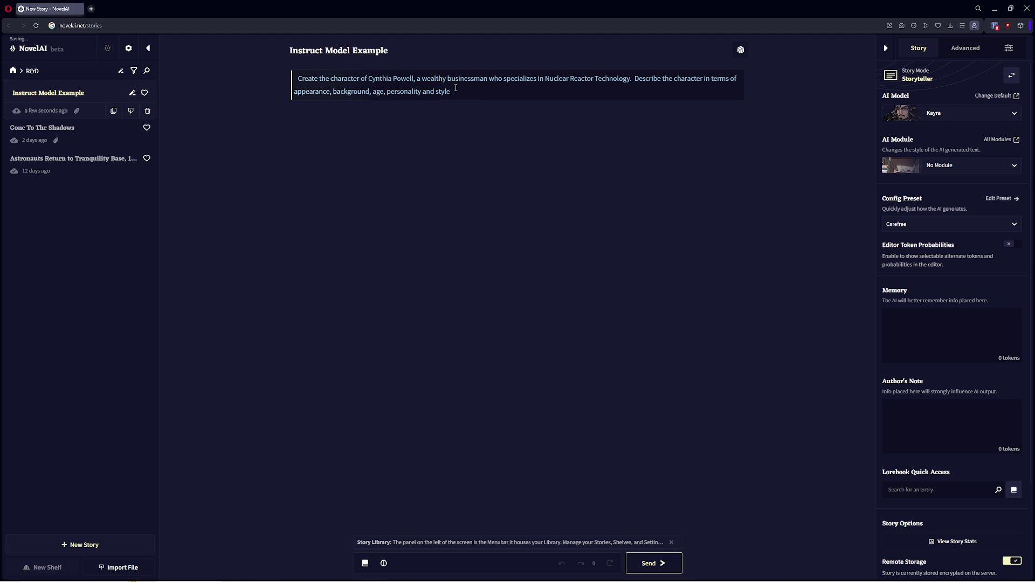
Step: Change the character's role in the instruction to "businesswoman who works in the materials sector" and generate the description
{"action": "left_click_drag", "start_coordinate": [630, 79], "coordinate": [474, 75]}
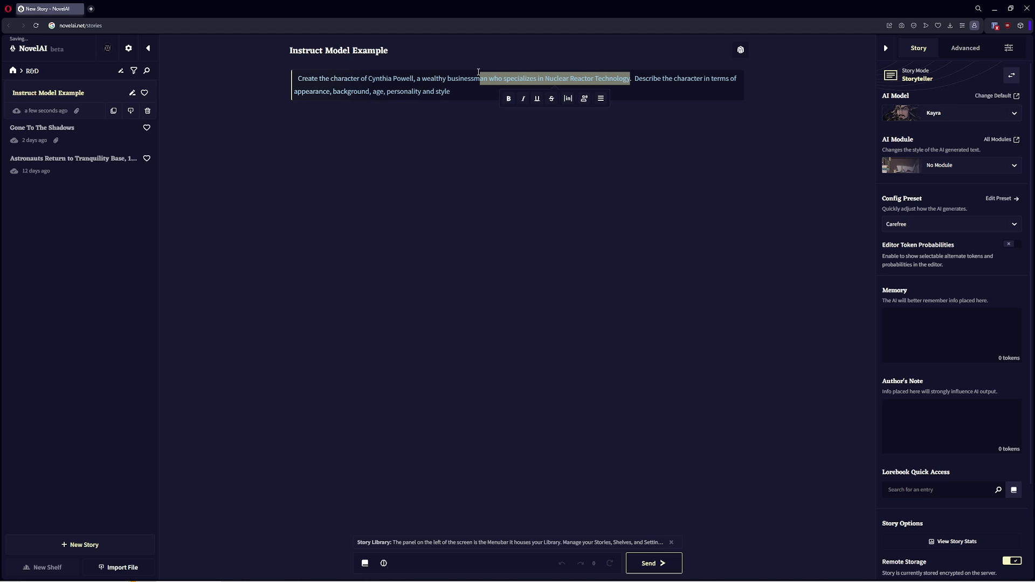
{"action": "type", "text": "woman who"}
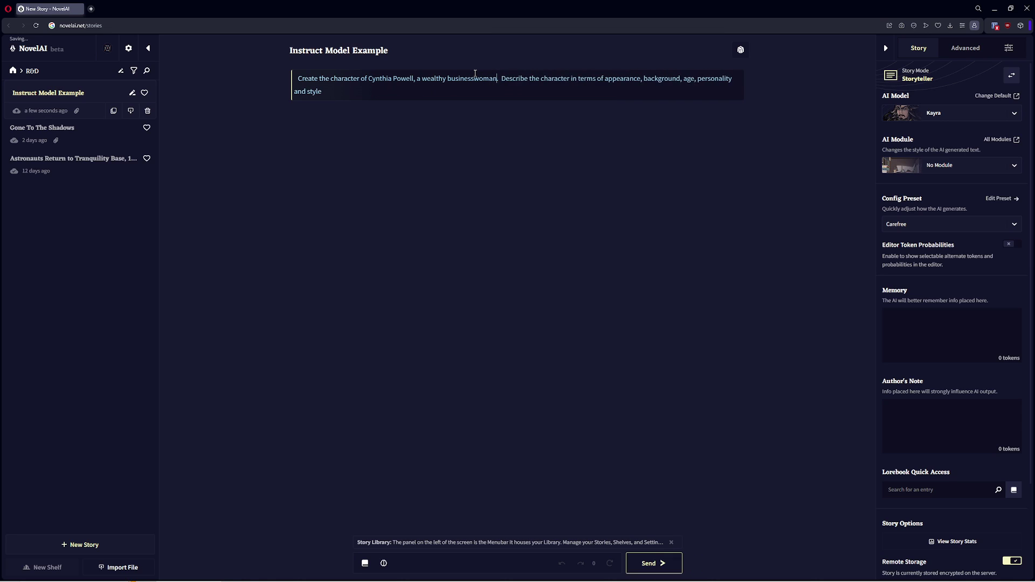
{"action": "type", "text": " works"}
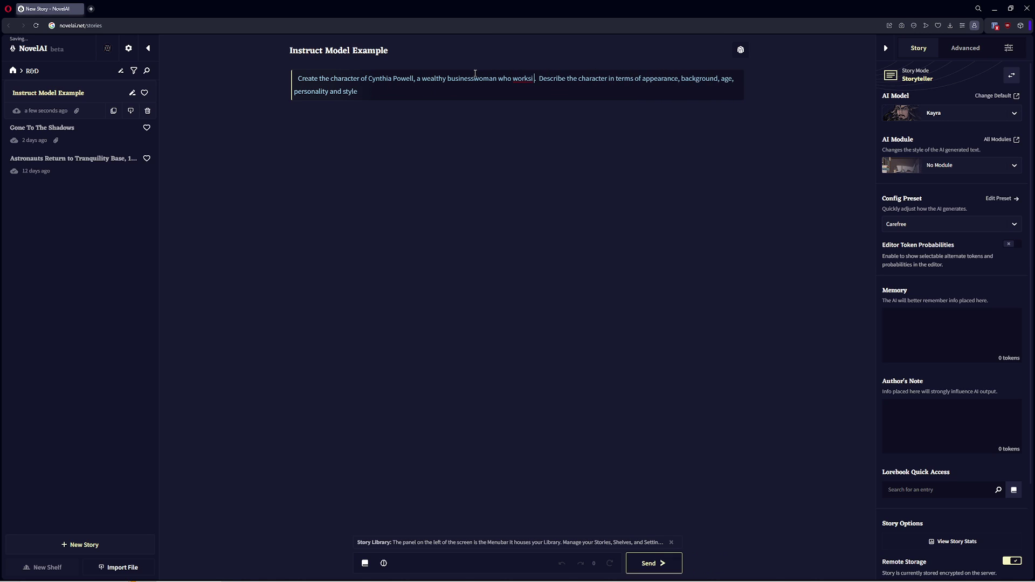
{"action": "type", "text": " in the"}
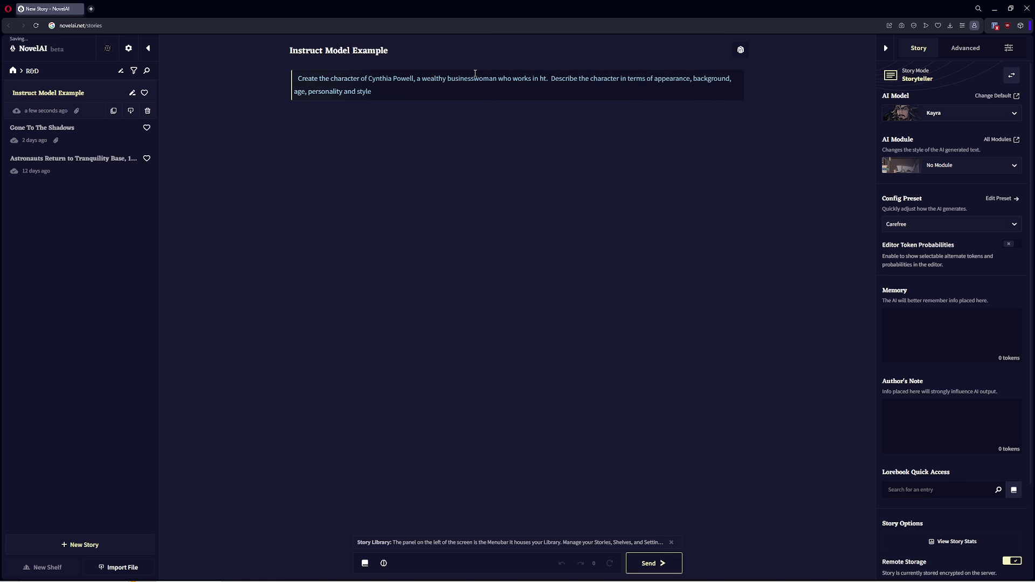
{"action": "type", "text": " materials sector"}
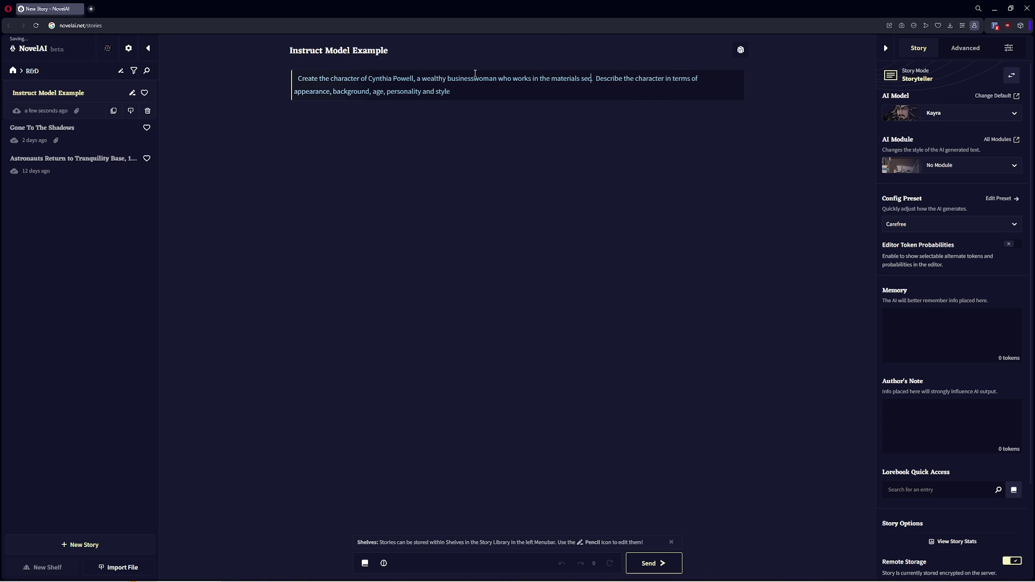
{"action": "key", "text": "ctrl+Return"}
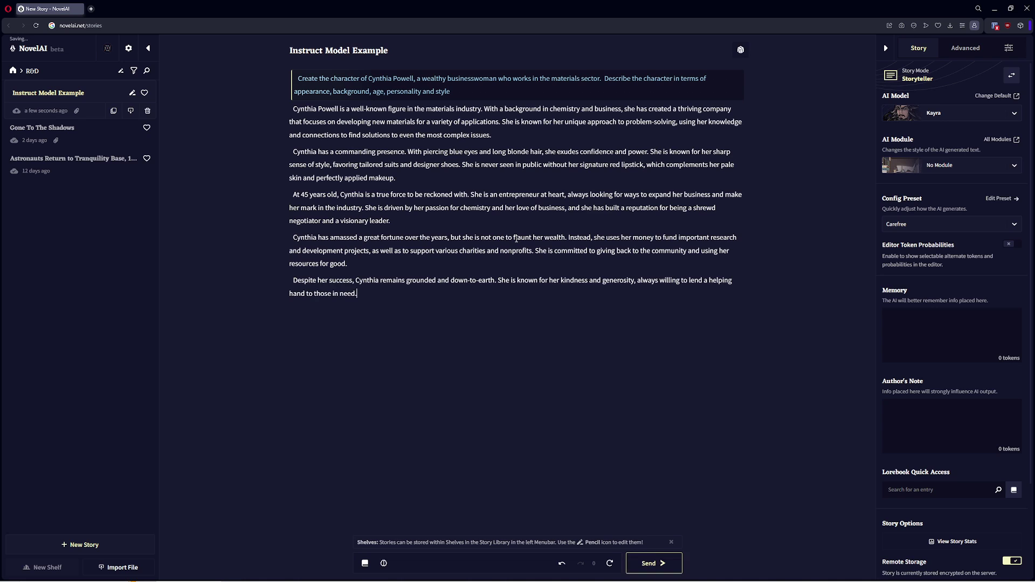
Step: Copy the first three paragraphs of the generated description into the entry text of a new Lorebook entry
{"action": "left_click_drag", "start_coordinate": [380, 289], "coordinate": [325, 195]}
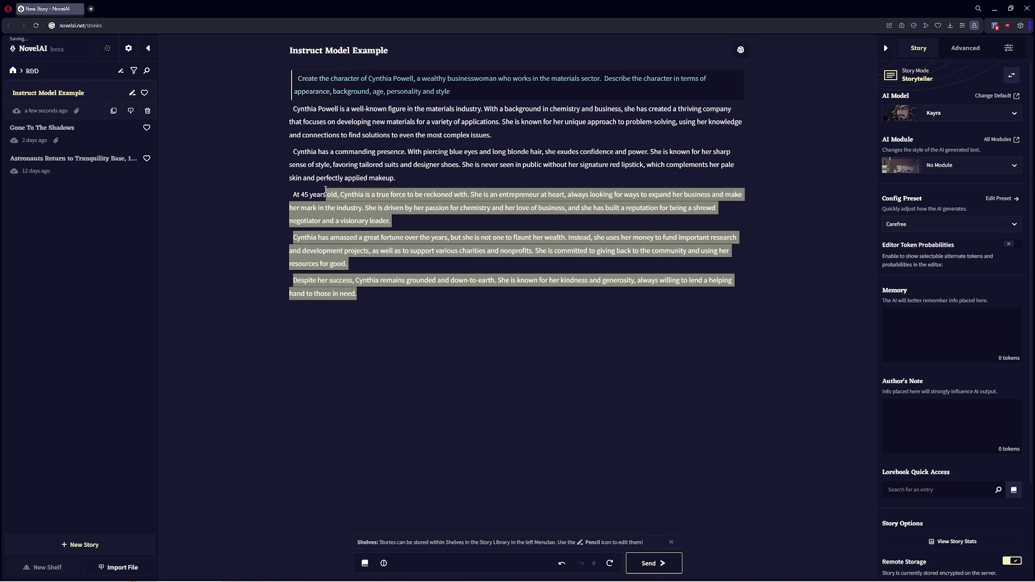
{"action": "left_click", "coordinate": [325, 194]}
{"action": "left_click", "coordinate": [293, 110], "text": "shift"}
{"action": "key", "text": "ctrl+c"}
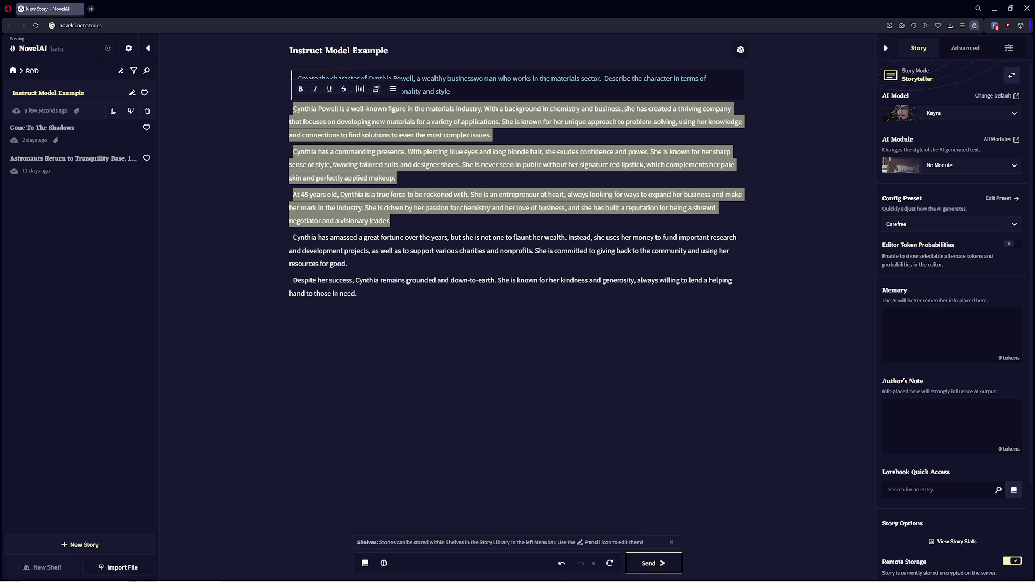
{"action": "left_click", "coordinate": [365, 563]}
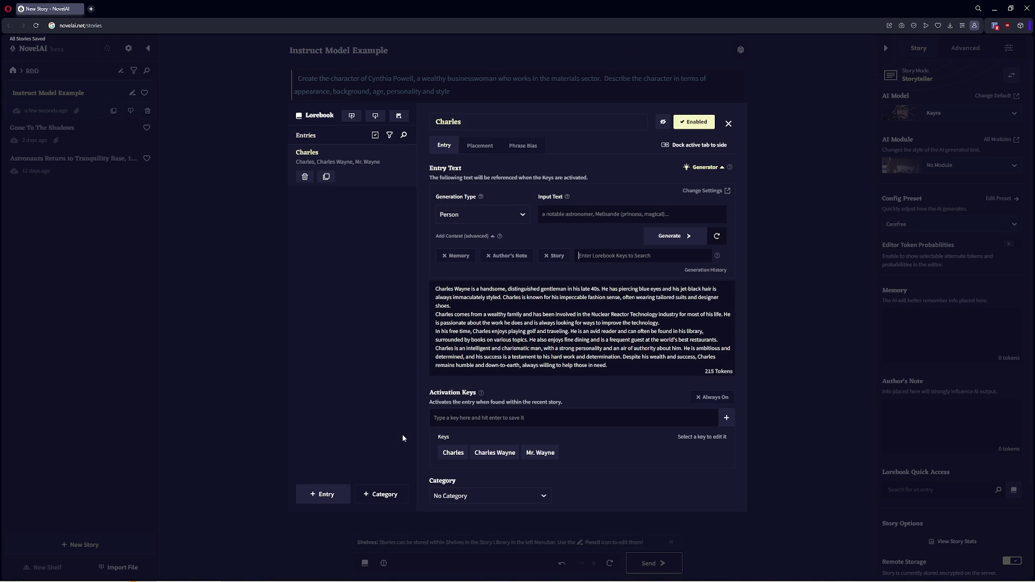
{"action": "left_click", "coordinate": [326, 494]}
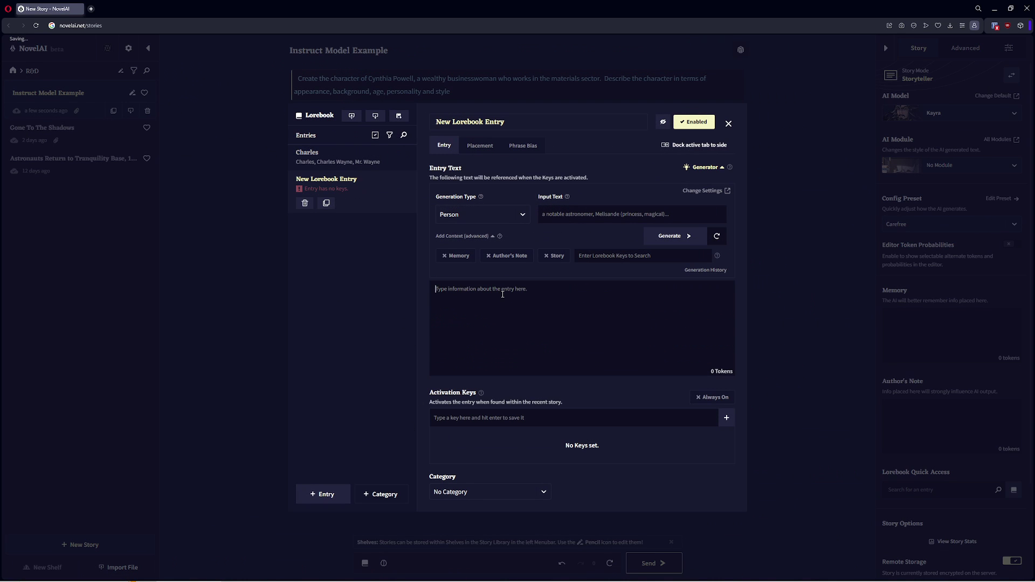
{"action": "key", "text": "ctrl+v"}
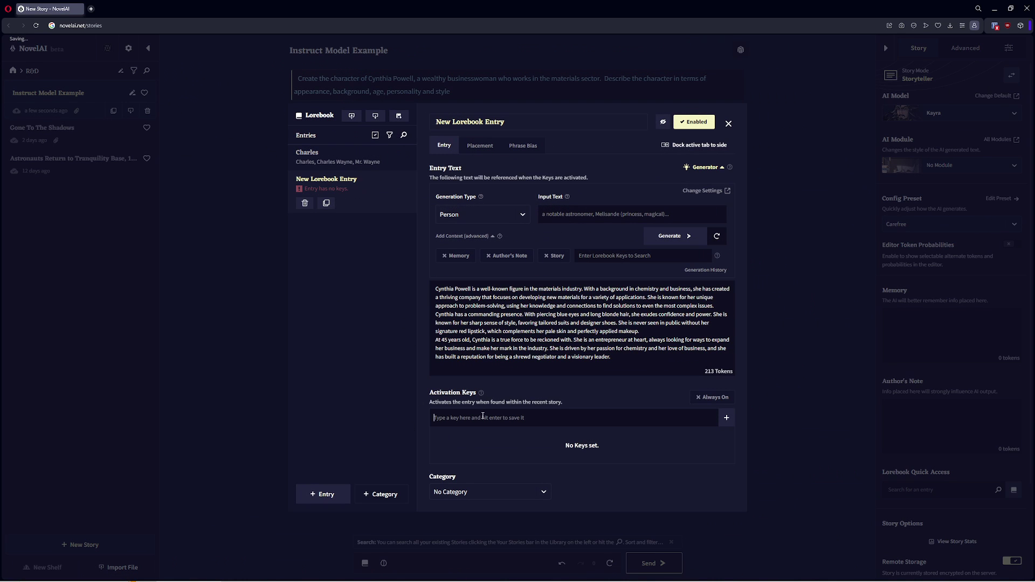
Step: Add the character's first name, full name and "Miss" with the surname as activation keys, and close the Lorebook
{"action": "type", "text": "Cynthia"}
{"action": "key", "text": "Return"}
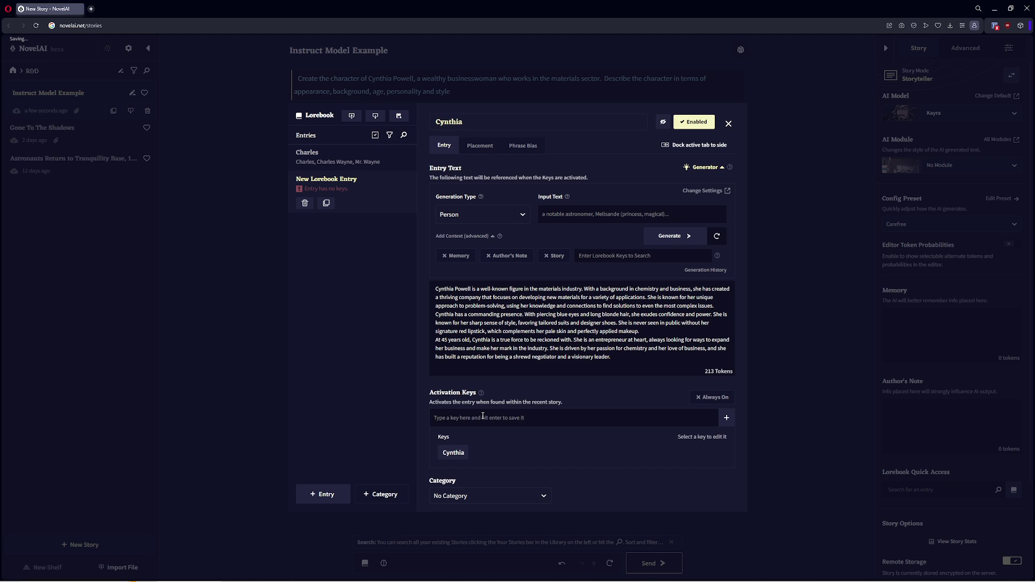
{"action": "type", "text": "Cynthia Powell"}
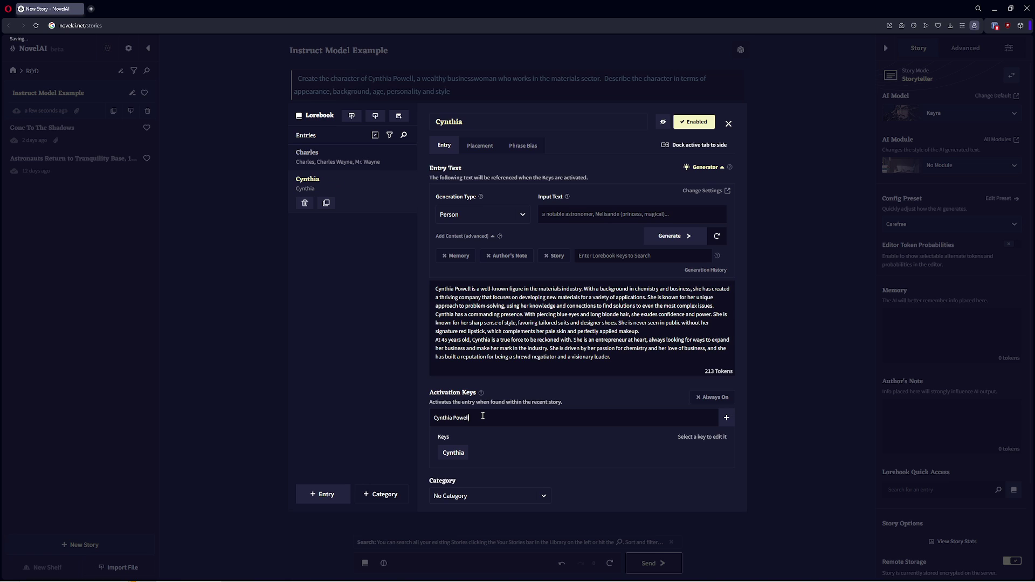
{"action": "key", "text": "Return"}
{"action": "type", "text": "Miss P"}
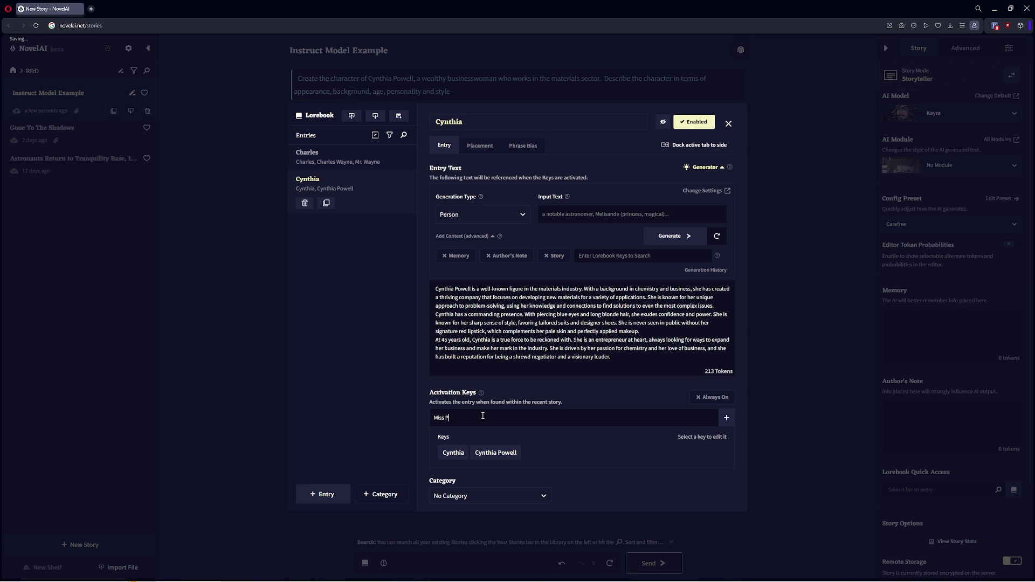
{"action": "type", "text": "owel"}
{"action": "key", "text": "Return"}
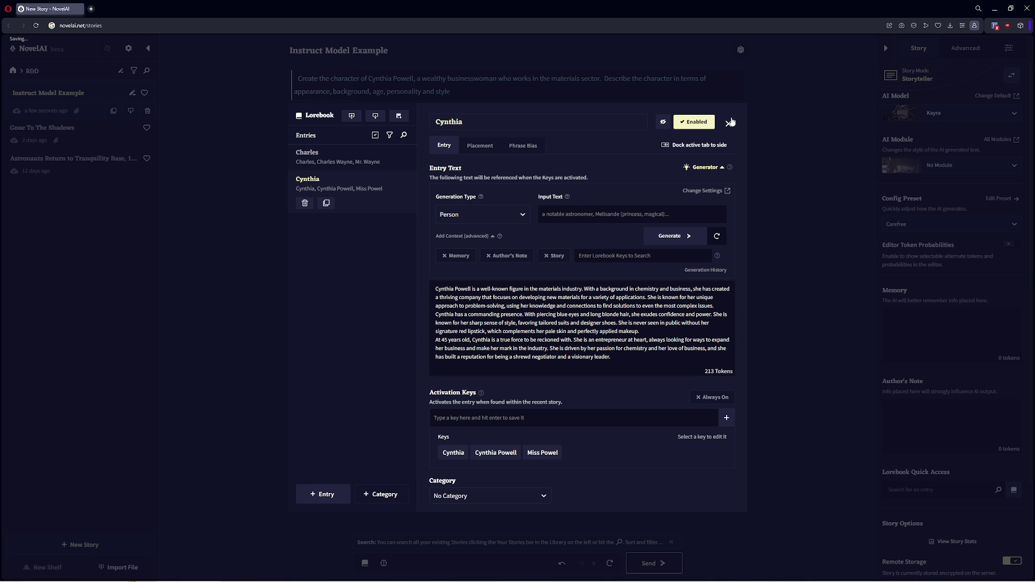
{"action": "left_click", "coordinate": [728, 124]}
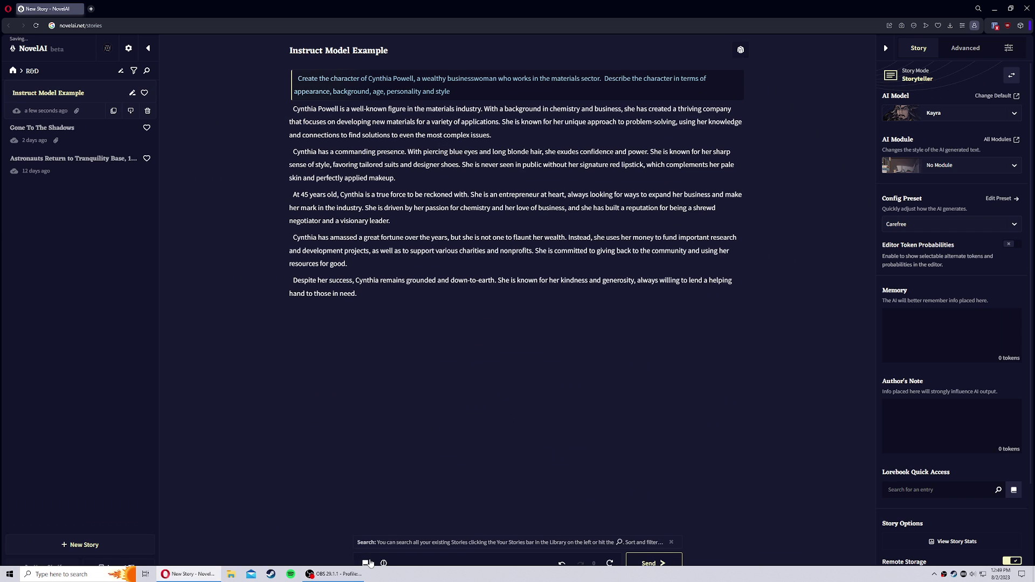
{"action": "left_click", "coordinate": [365, 563]}
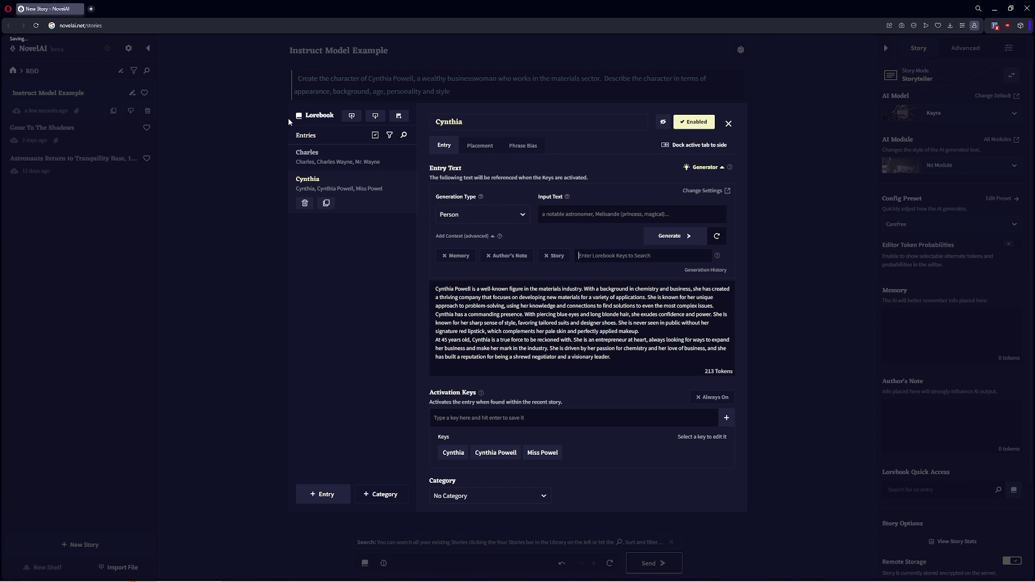
{"action": "left_click", "coordinate": [728, 123]}
Step: Delete the second character's generated description from the story, keeping the instruction
{"action": "key", "text": "ctrl+a"}
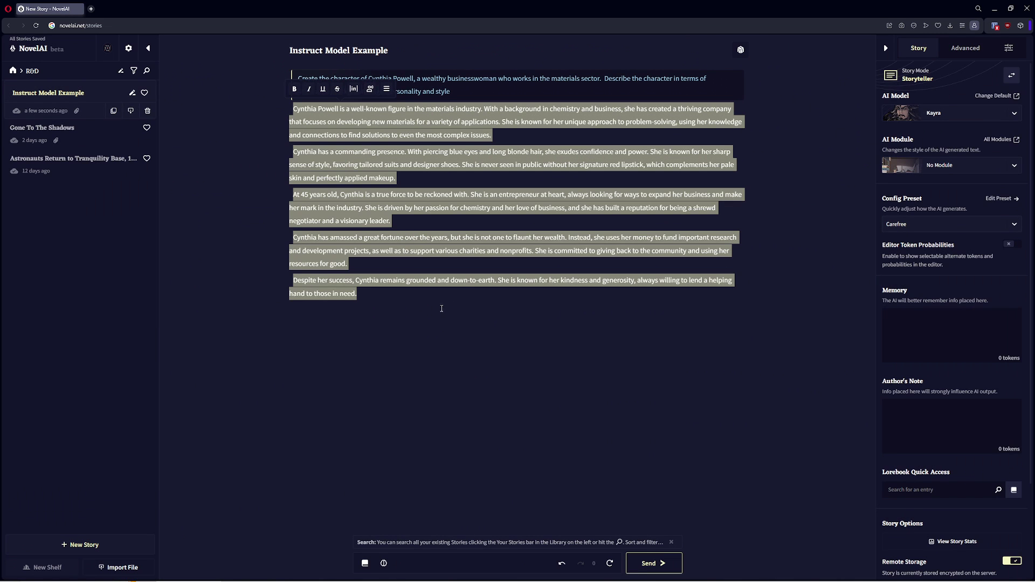
{"action": "left_click_drag", "start_coordinate": [441, 308], "coordinate": [273, 115]}
{"action": "key", "text": "BackSpace"}
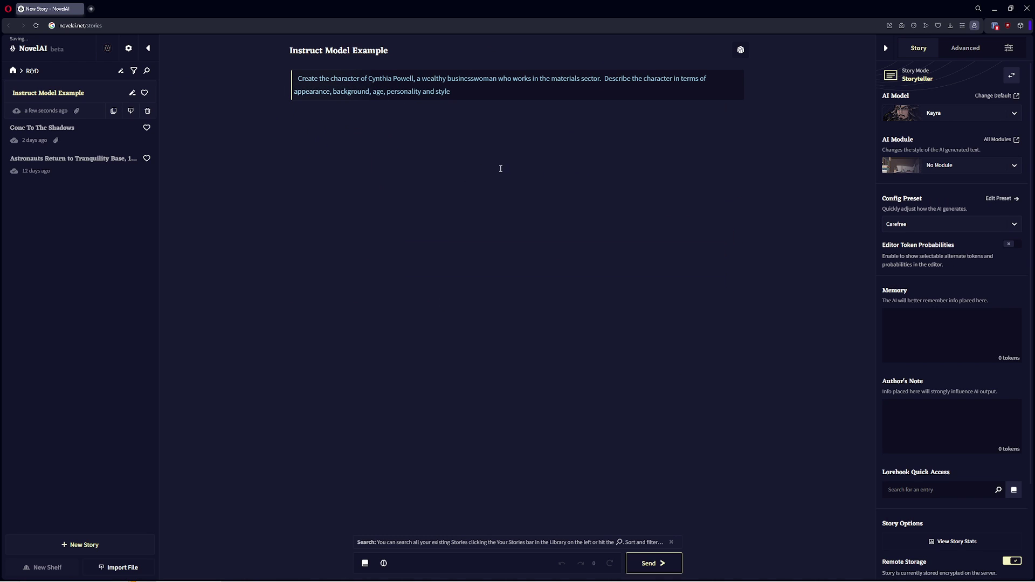
Step: Replace the instruction with "Create a scene where" the two Lorebook characters, by first name, "meet at a major business conference and"
{"action": "left_click_drag", "start_coordinate": [460, 96], "coordinate": [298, 72]}
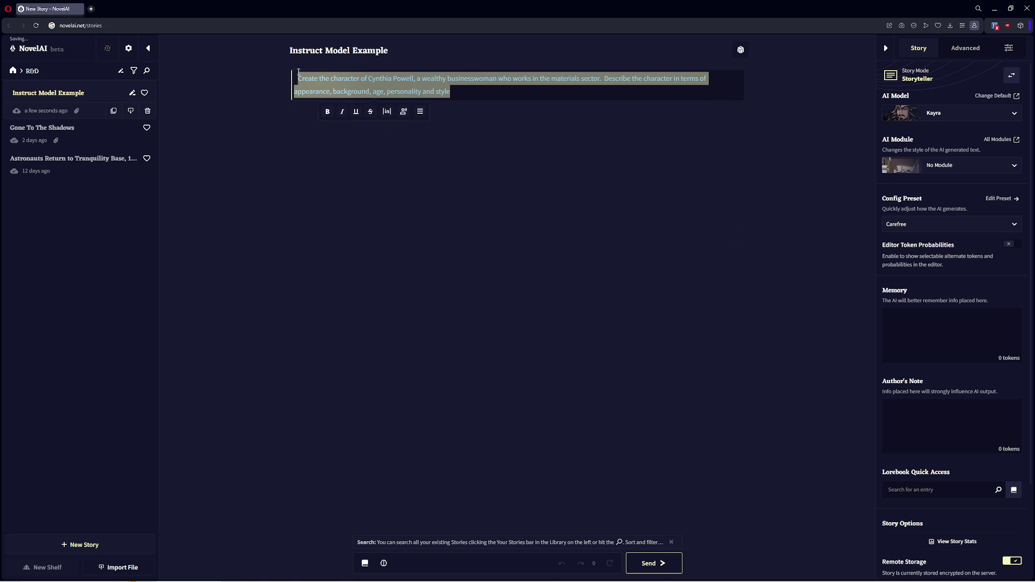
{"action": "type", "text": "Create a se"}
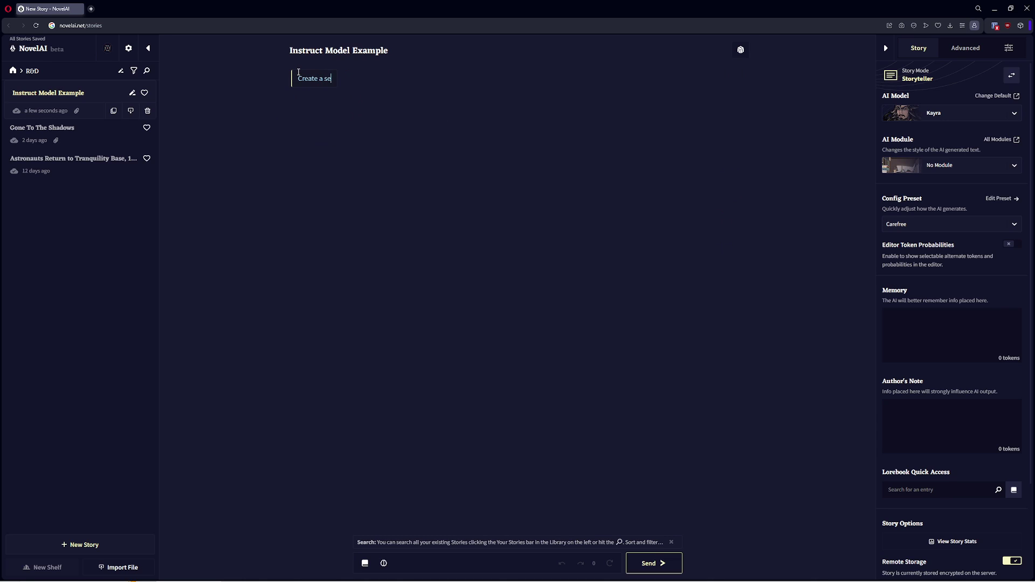
{"action": "key", "text": "BackSpace"}
{"action": "key", "text": "BackSpace"}
{"action": "key", "text": "BackSpace"}
{"action": "key", "text": "BackSpace"}
{"action": "key", "text": "BackSpace"}
{"action": "key", "text": "BackSpace"}
{"action": "key", "text": "BackSpace"}
{"action": "type", "text": "scene whreere Charles and Cynthi"}
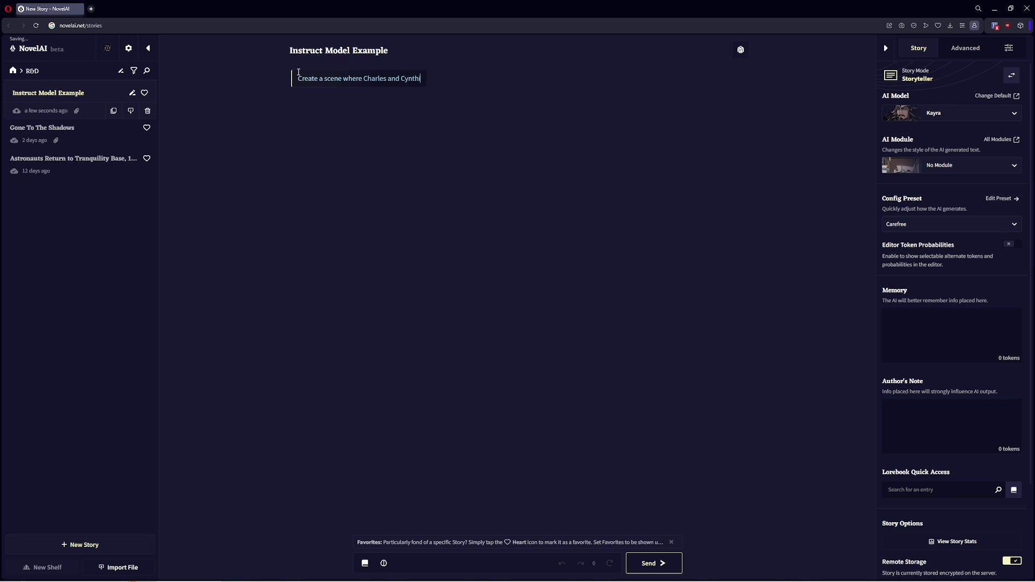
{"action": "type", "text": "a meet at a major business c"}
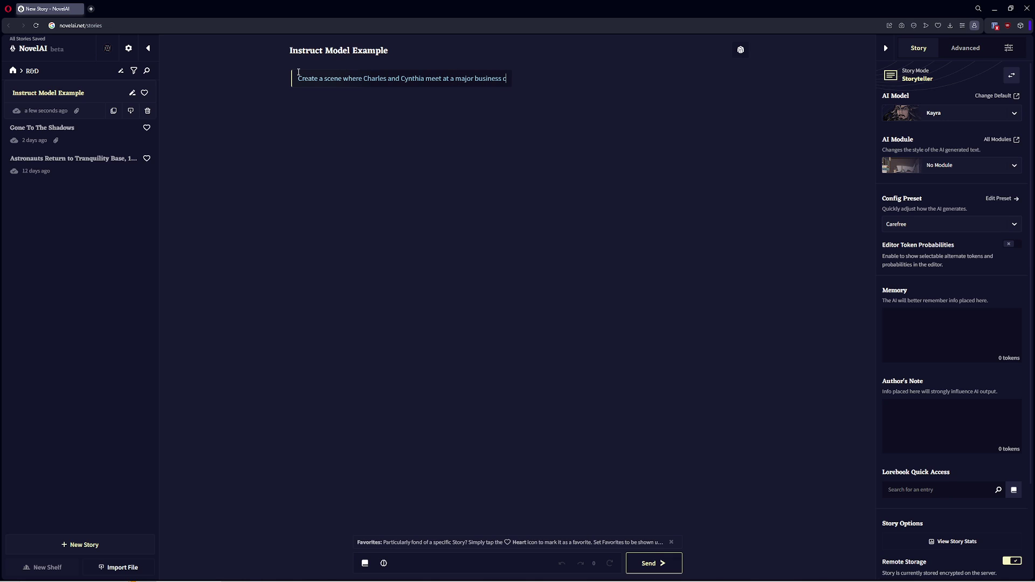
{"action": "type", "text": "onference and"}
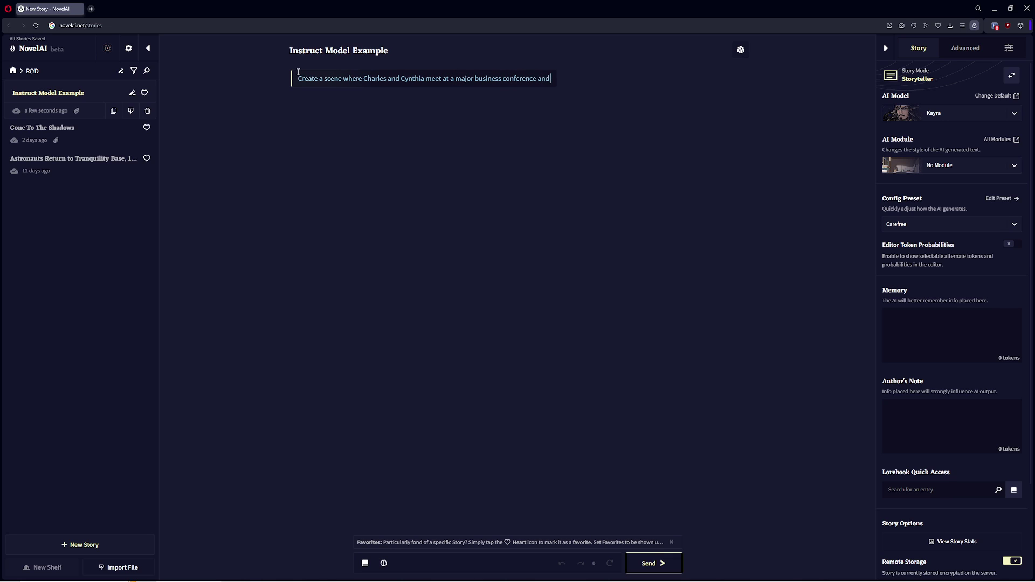
Step: Complete the instruction with "they strike up a conversation about the pros and cons of free market capitalism" and generate the scene
{"action": "type", "text": " they strike up a conversa"}
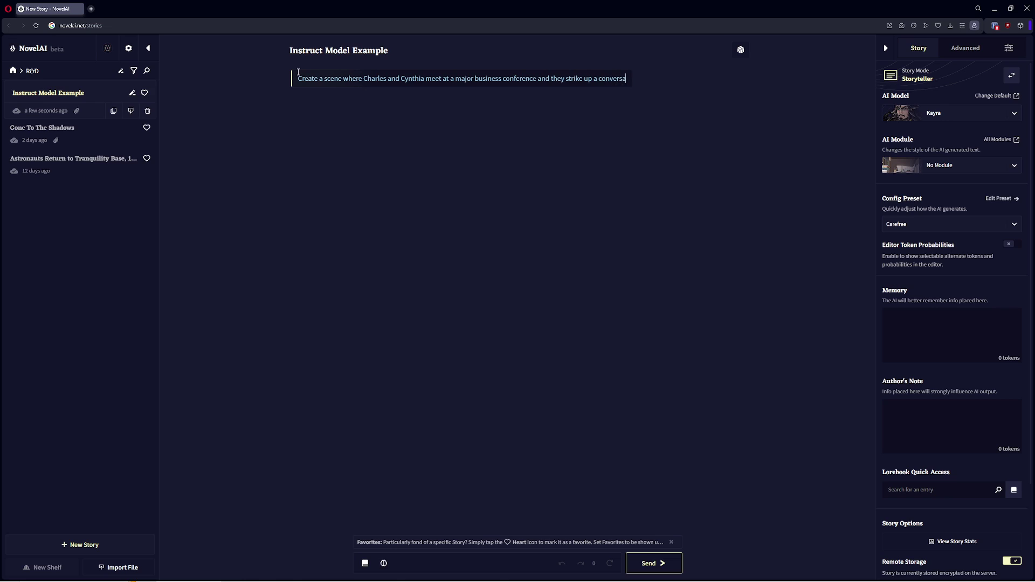
{"action": "type", "text": "tion about the pros and"}
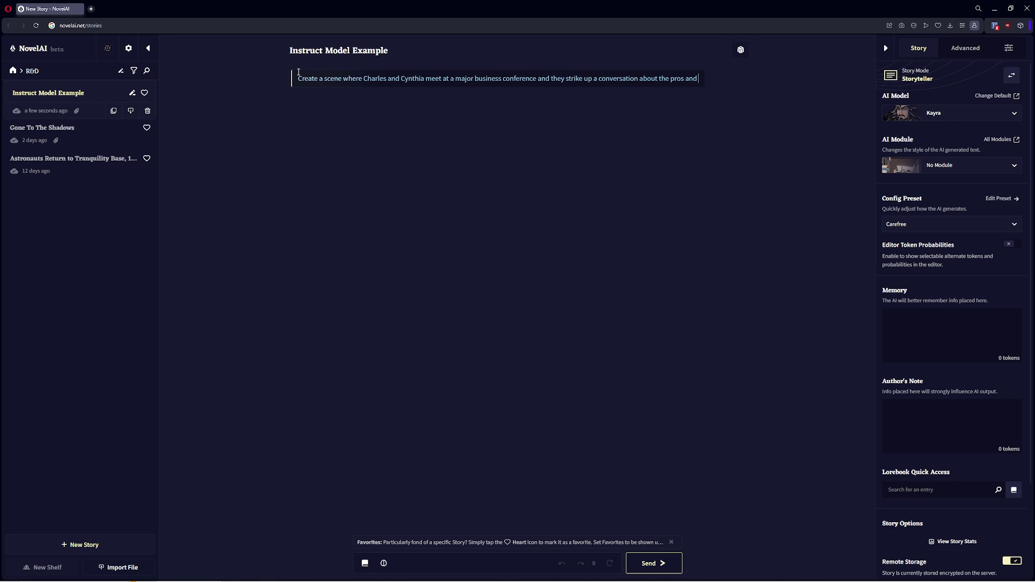
{"action": "type", "text": " cons of free mar"}
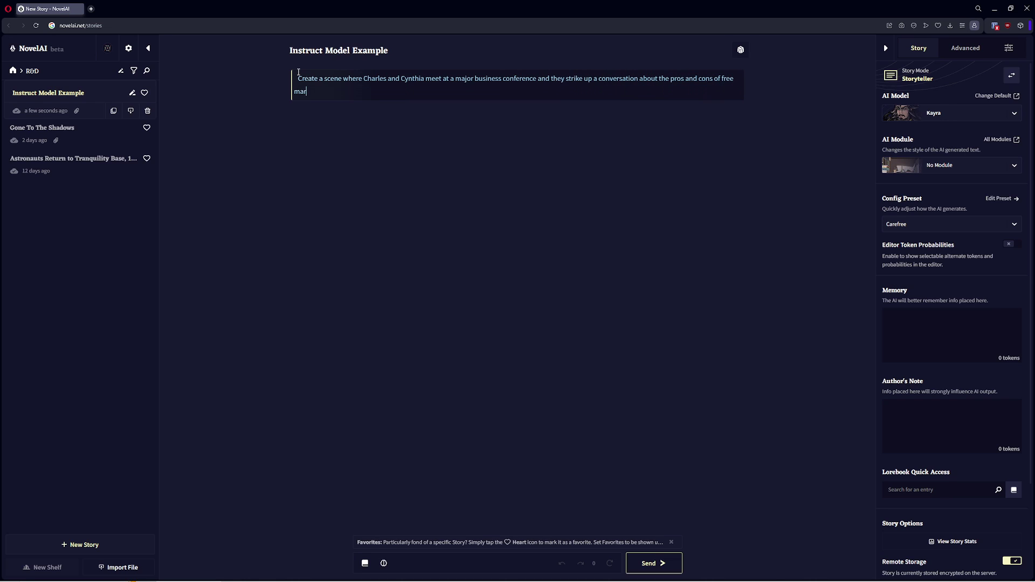
{"action": "type", "text": "ket capitalism"}
{"action": "key", "text": "ctrl+Return"}
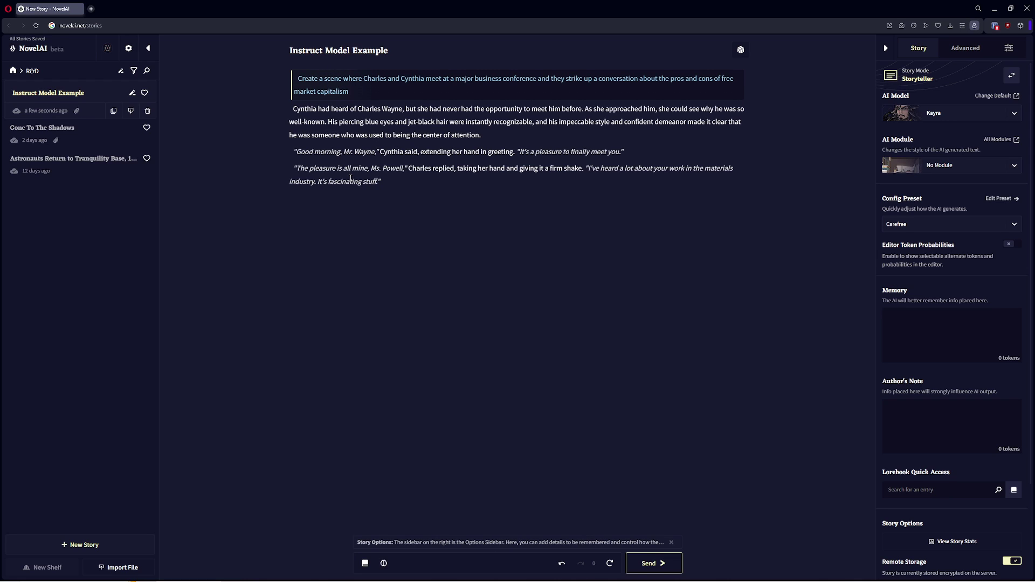
Step: Review the last context sent to the AI, examining the activated Lorebook entries, remaining tokens and token usage per entry
{"action": "left_click", "coordinate": [966, 49]}
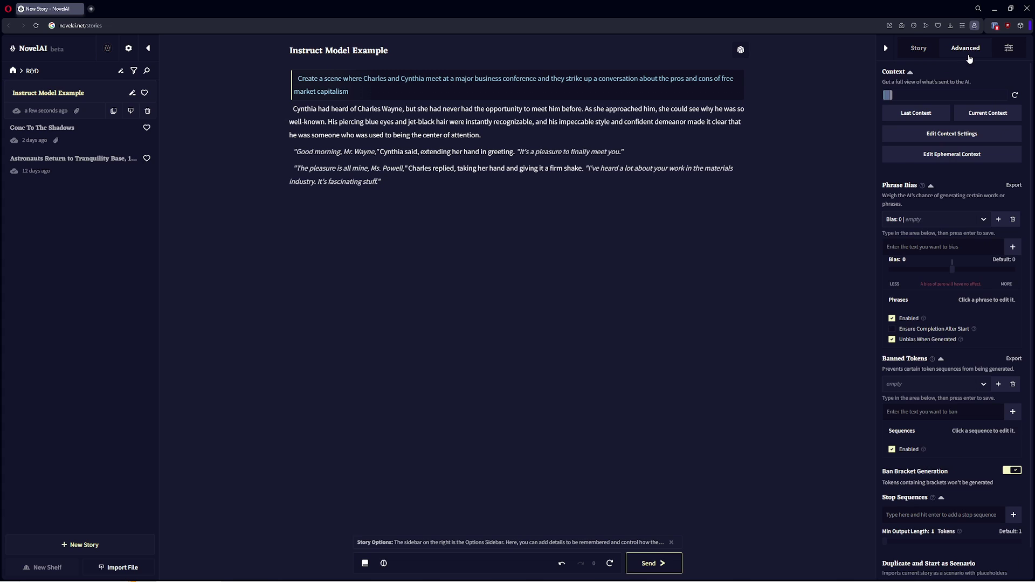
{"action": "left_click", "coordinate": [915, 114]}
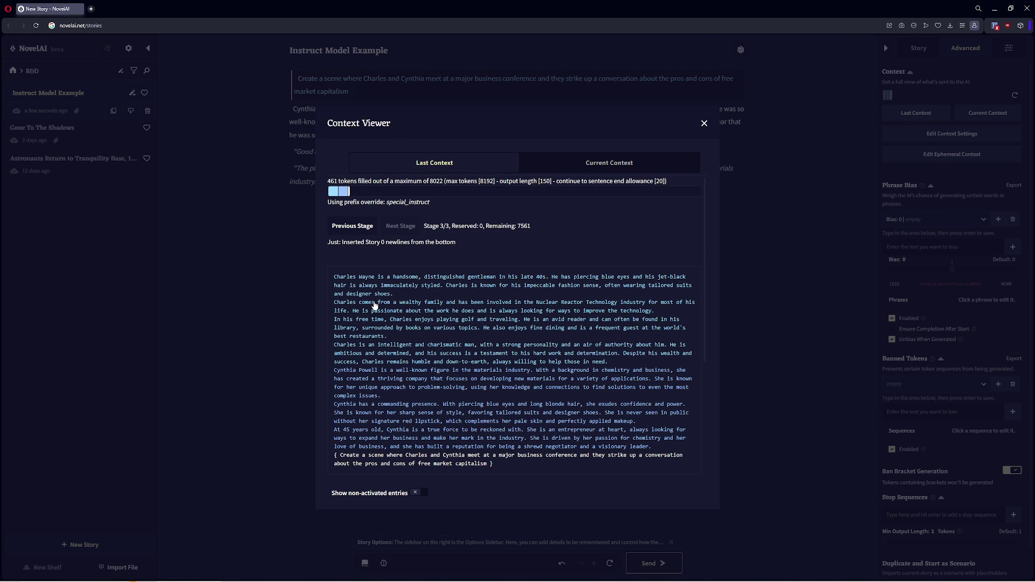
{"action": "scroll", "coordinate": [378, 324], "scroll_direction": "down", "scroll_amount": 3}
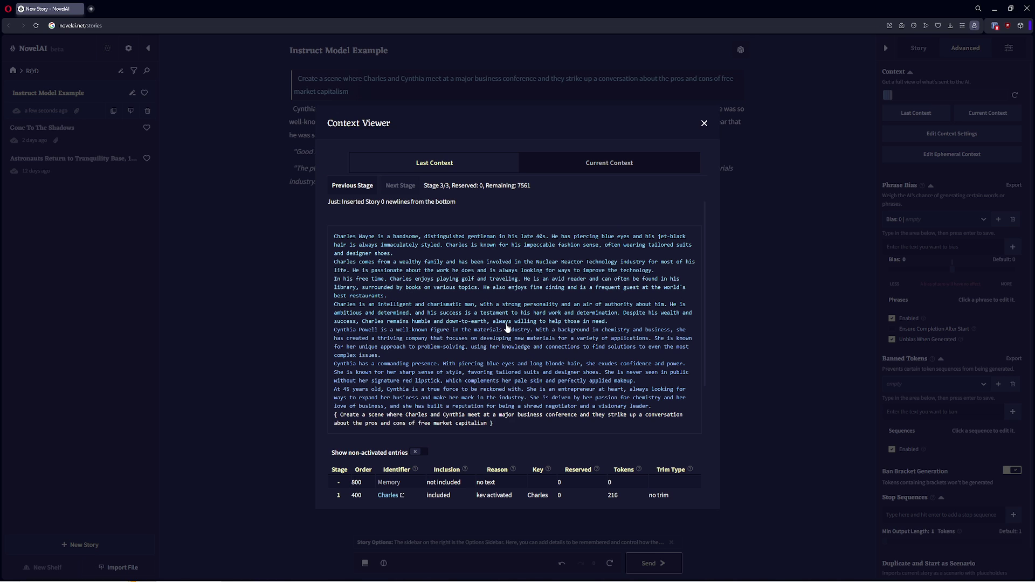
{"action": "scroll", "coordinate": [507, 328], "scroll_direction": "down", "scroll_amount": 2}
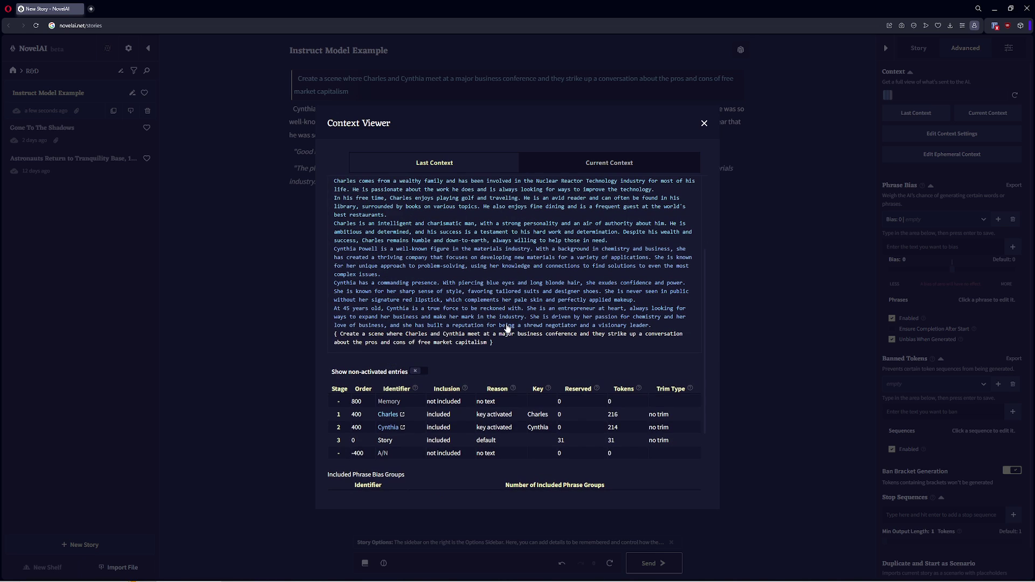
{"action": "scroll", "coordinate": [507, 328], "scroll_direction": "up", "scroll_amount": 2}
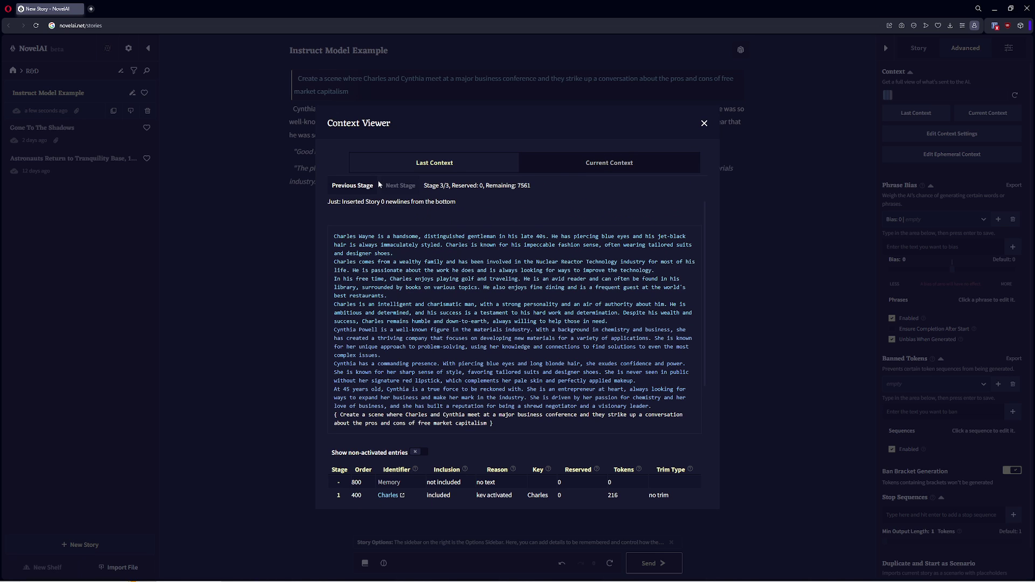
{"action": "left_click_drag", "start_coordinate": [513, 185], "coordinate": [532, 186]}
{"action": "scroll", "coordinate": [558, 190], "scroll_direction": "up", "scroll_amount": 1}
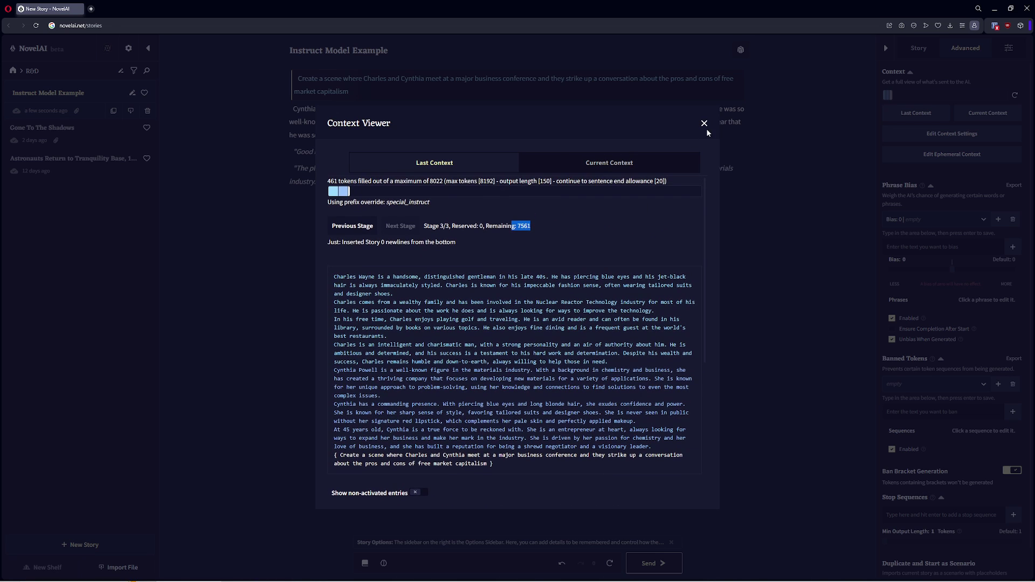
{"action": "left_click", "coordinate": [704, 123]}
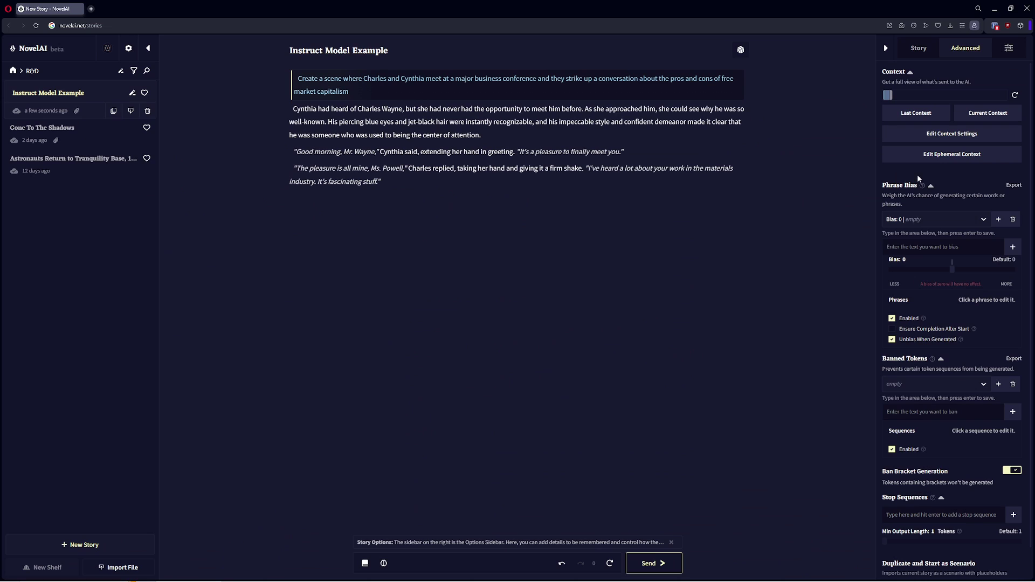
{"action": "mouse_move", "coordinate": [888, 98]}
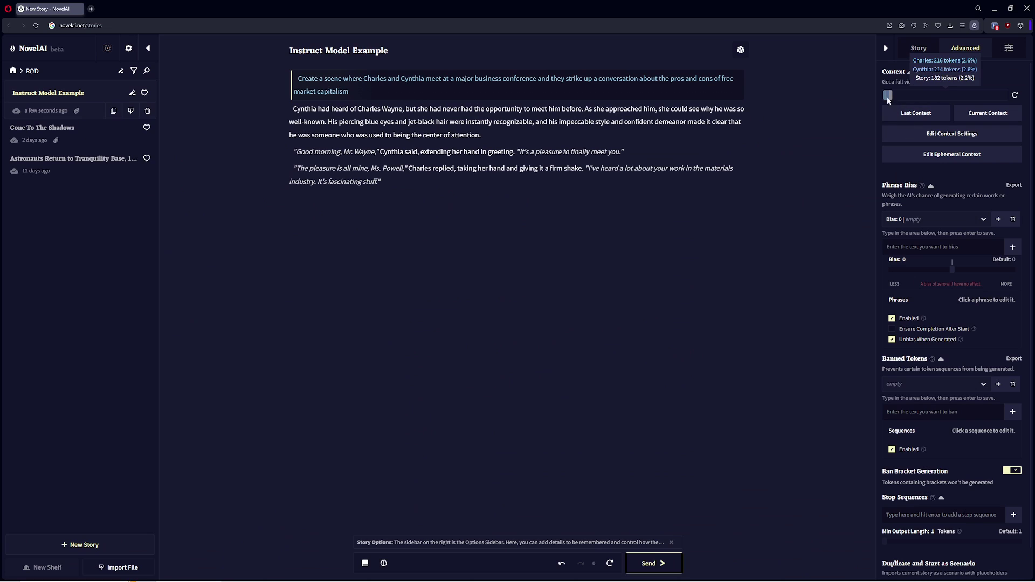
{"action": "left_click", "coordinate": [919, 48]}
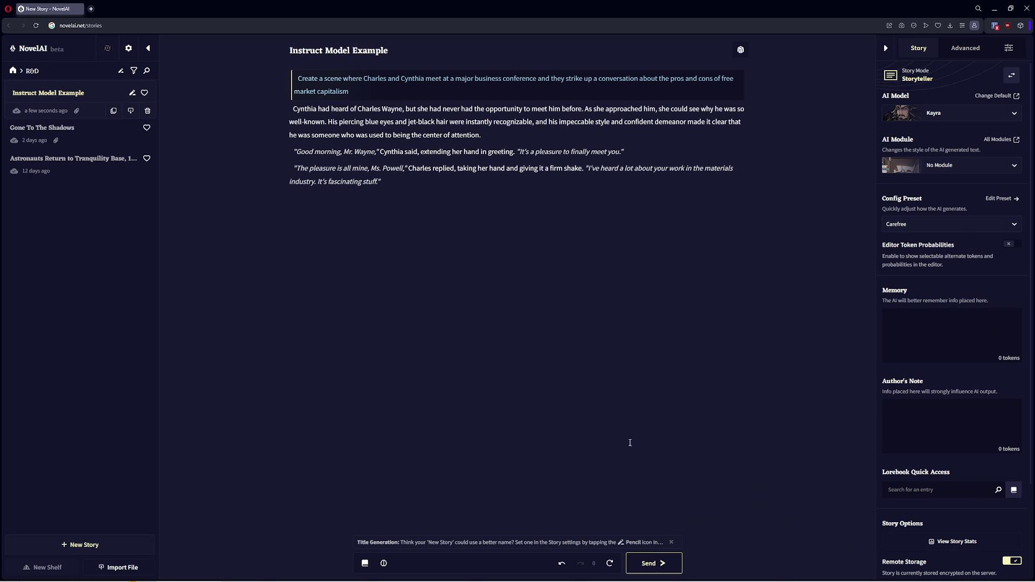
Step: Generate a continuation of the conference scene and delete the instruction above it
{"action": "left_click", "coordinate": [664, 558]}
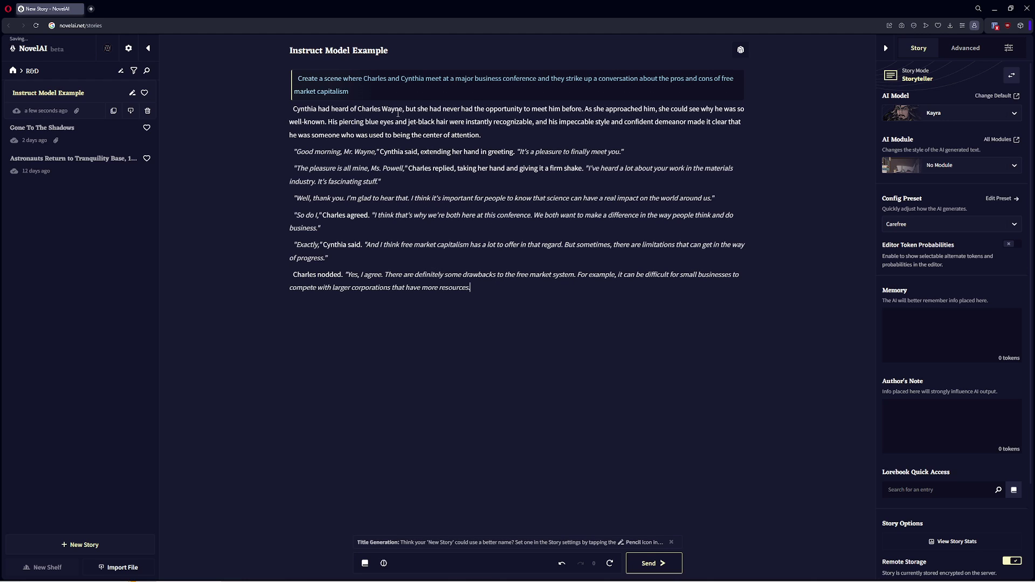
{"action": "left_click_drag", "start_coordinate": [351, 92], "coordinate": [254, 75]}
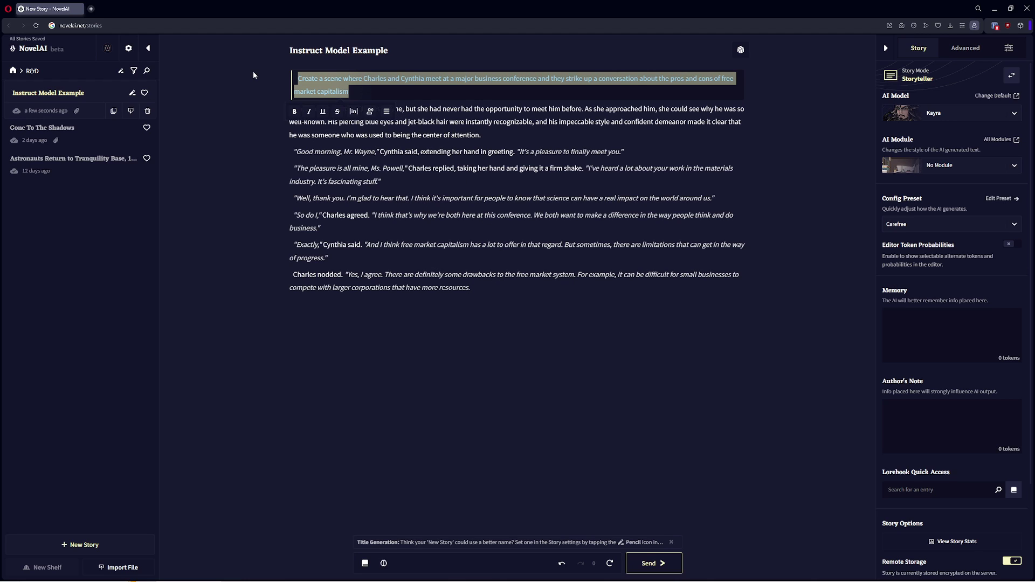
{"action": "key", "text": "BackSpace"}
{"action": "key", "text": "Delete"}
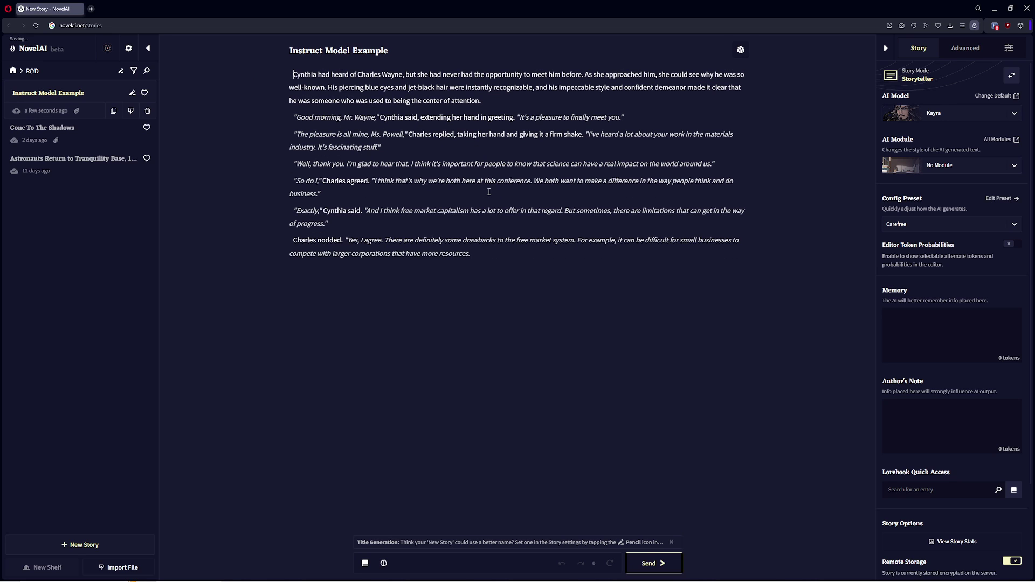
Step: Add a top instruction "Create a scene where" both characters, by first name, "get into a heated argument and the police are called" and generate two continuations
{"action": "key", "text": "Return"}
{"action": "type", "text": "{"}
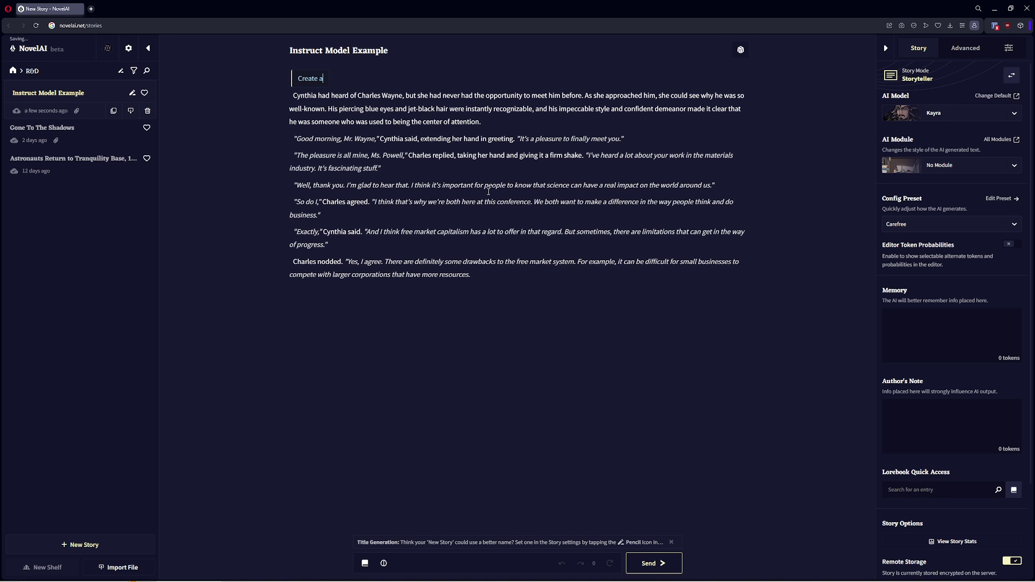
{"action": "type", "text": "Create a scene where Charles and Cynthi"}
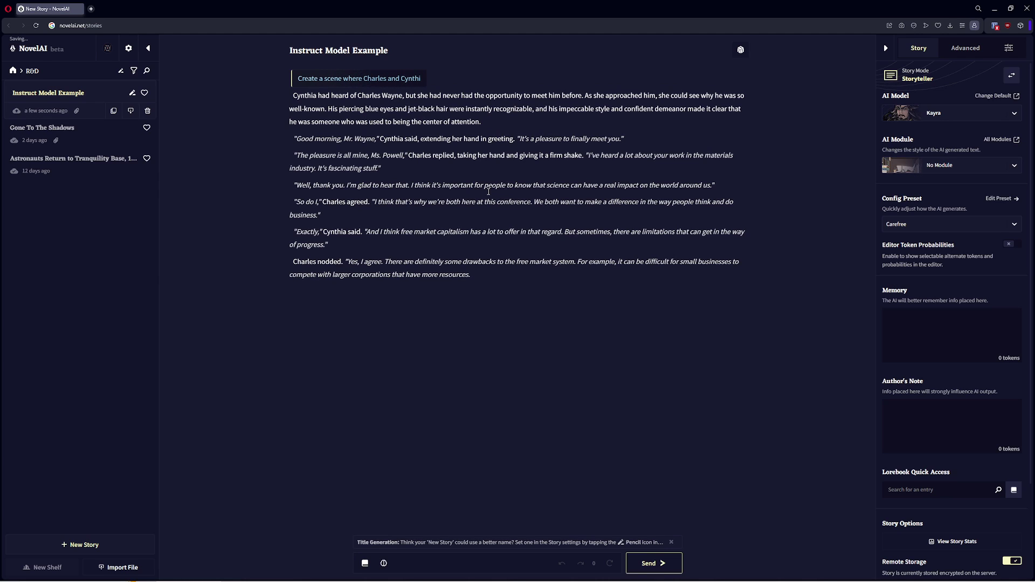
{"action": "type", "text": "a get into a heated arg"}
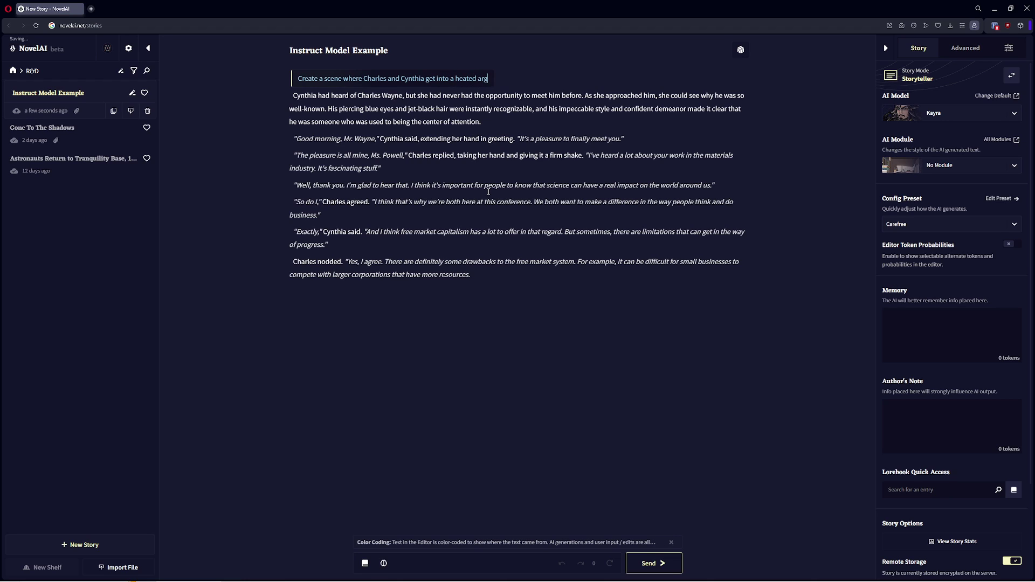
{"action": "type", "text": "ument and the police are"}
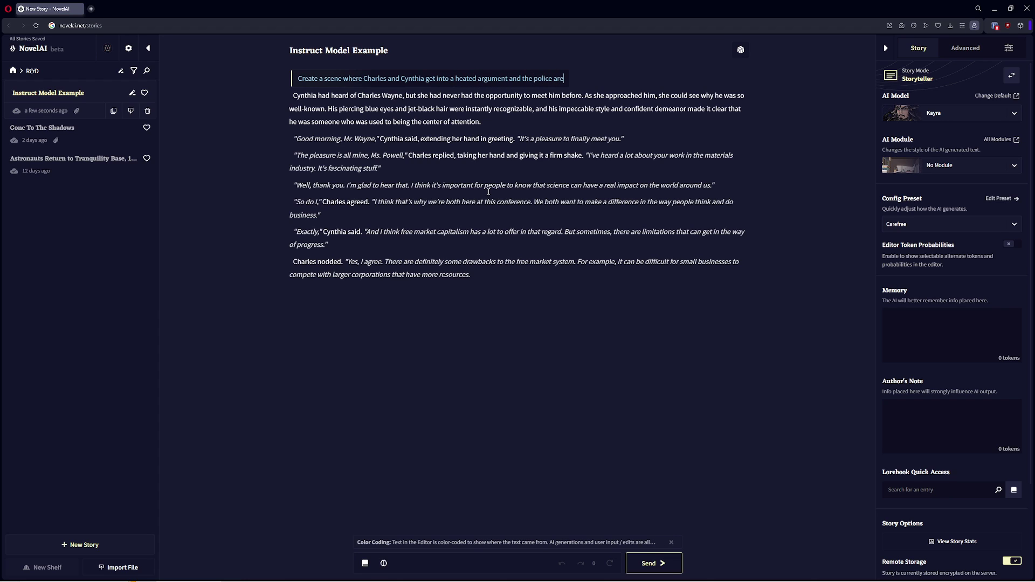
{"action": "type", "text": " called"}
{"action": "left_click", "coordinate": [668, 564]}
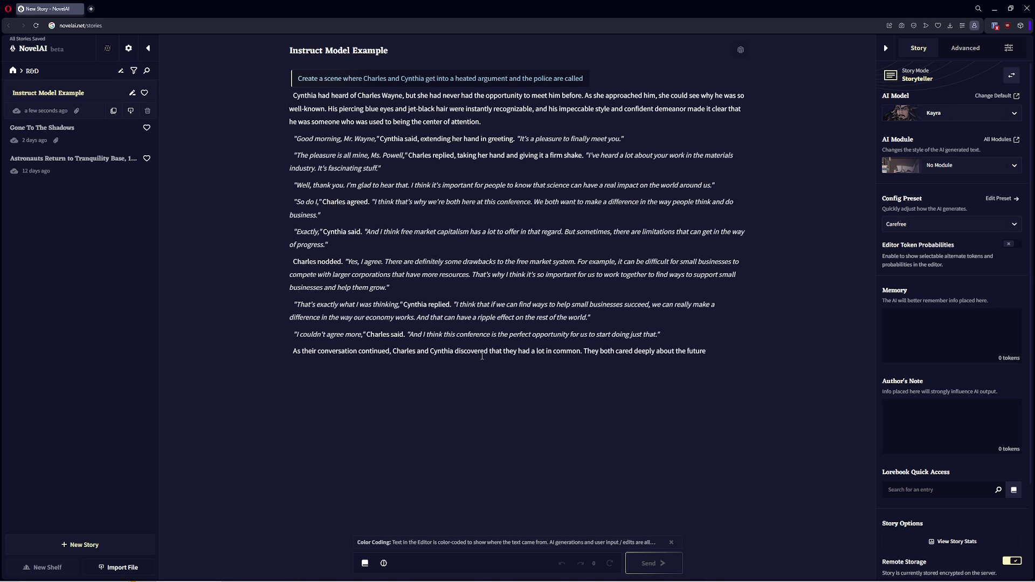
{"action": "left_click", "coordinate": [652, 563]}
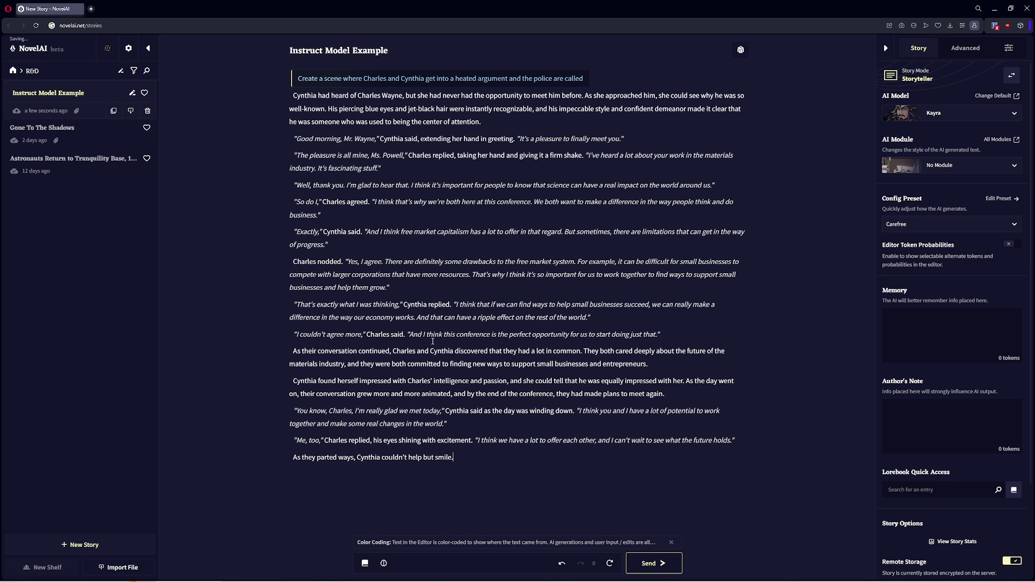
{"action": "left_click", "coordinate": [940, 165]}
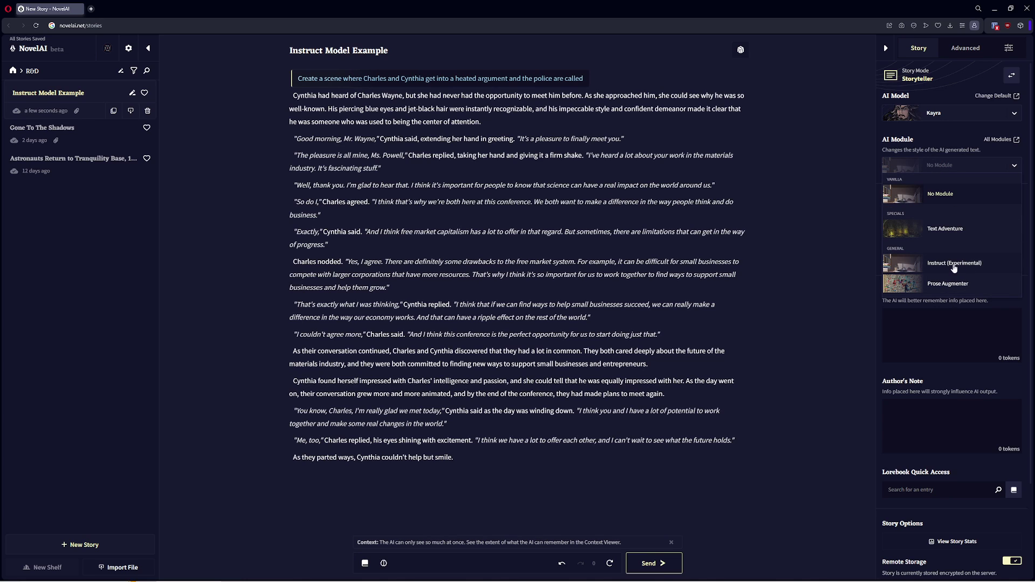
{"action": "left_click", "coordinate": [938, 190]}
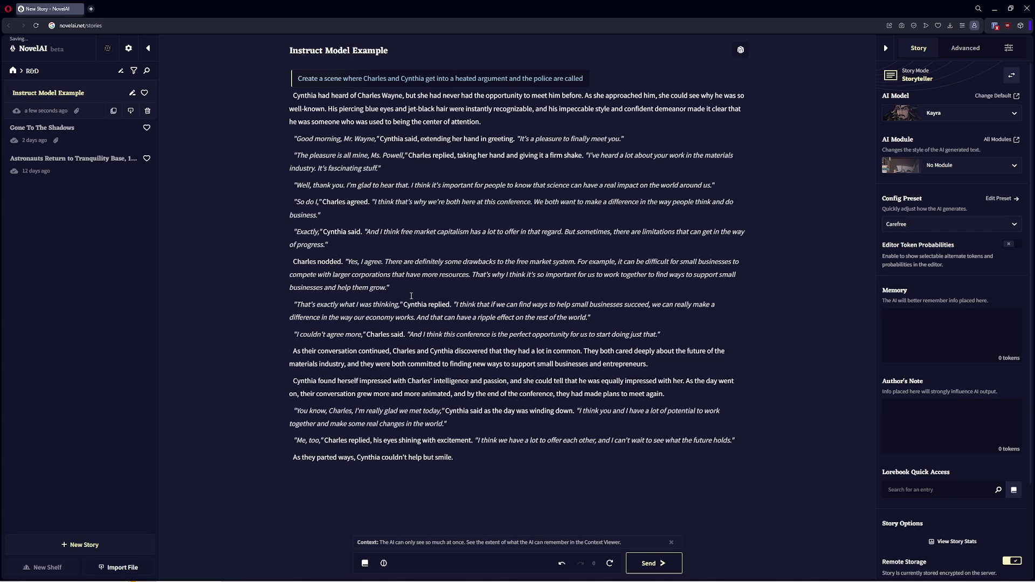
{"action": "left_click_drag", "start_coordinate": [291, 299], "coordinate": [511, 303]}
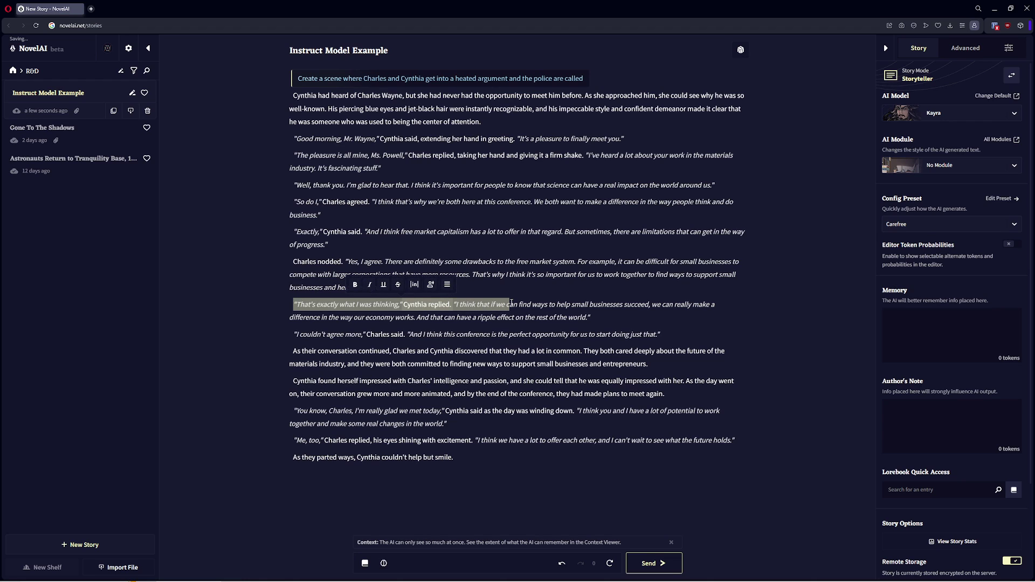
{"action": "left_click", "coordinate": [511, 303]}
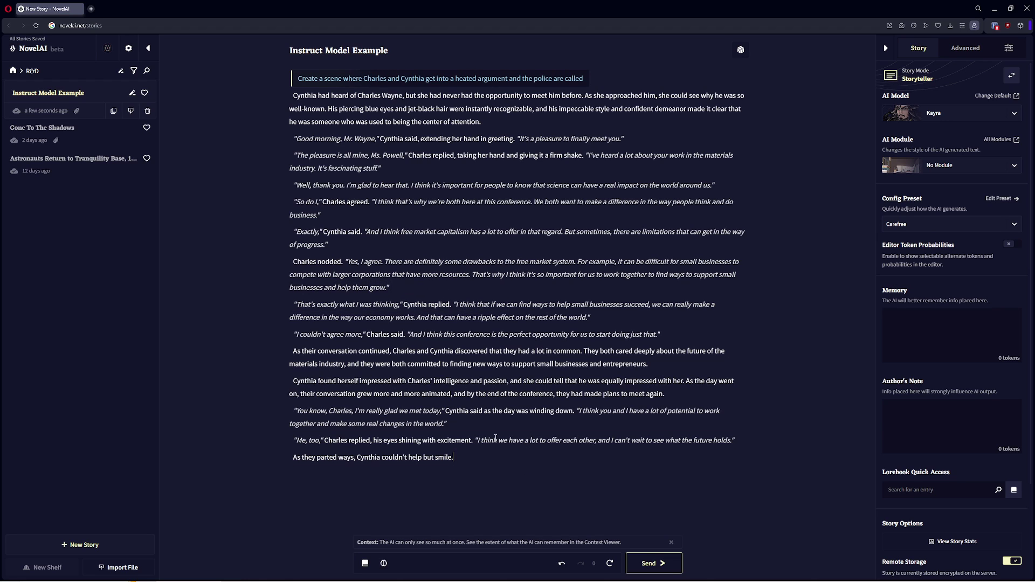
Step: Delete the generated story text from the paragraph beginning "I couldn't agree more" through the end
{"action": "left_click_drag", "start_coordinate": [454, 457], "coordinate": [279, 303]}
{"action": "left_click", "coordinate": [360, 351]}
{"action": "left_click_drag", "start_coordinate": [482, 466], "coordinate": [267, 332]}
{"action": "key", "text": "BackSpace"}
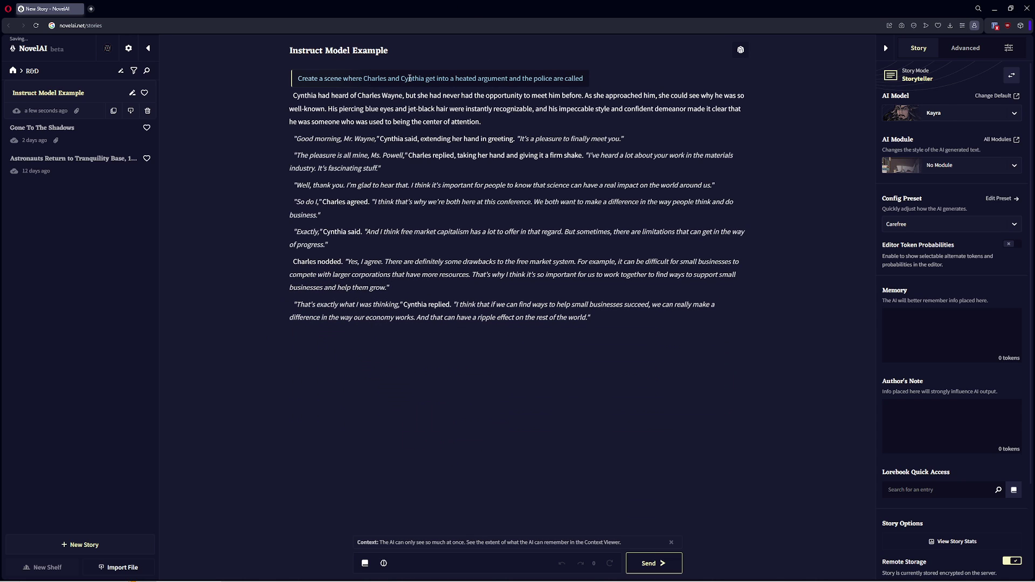
Step: Switch the AI module to Instruct (Experimental) and generate two continuations of the argument scene
{"action": "left_click", "coordinate": [922, 171]}
{"action": "left_click", "coordinate": [954, 260]}
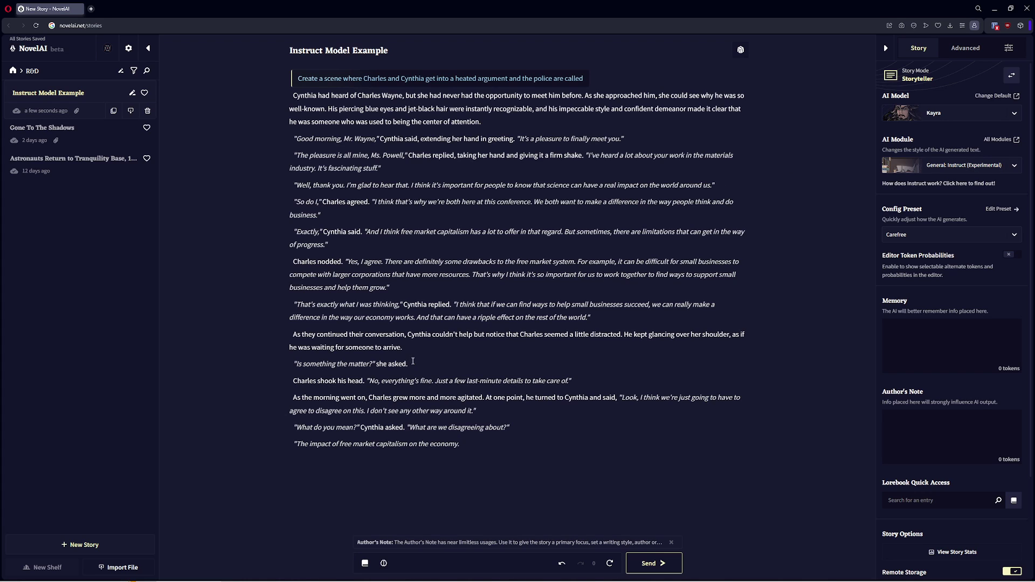
{"action": "left_click", "coordinate": [652, 562]}
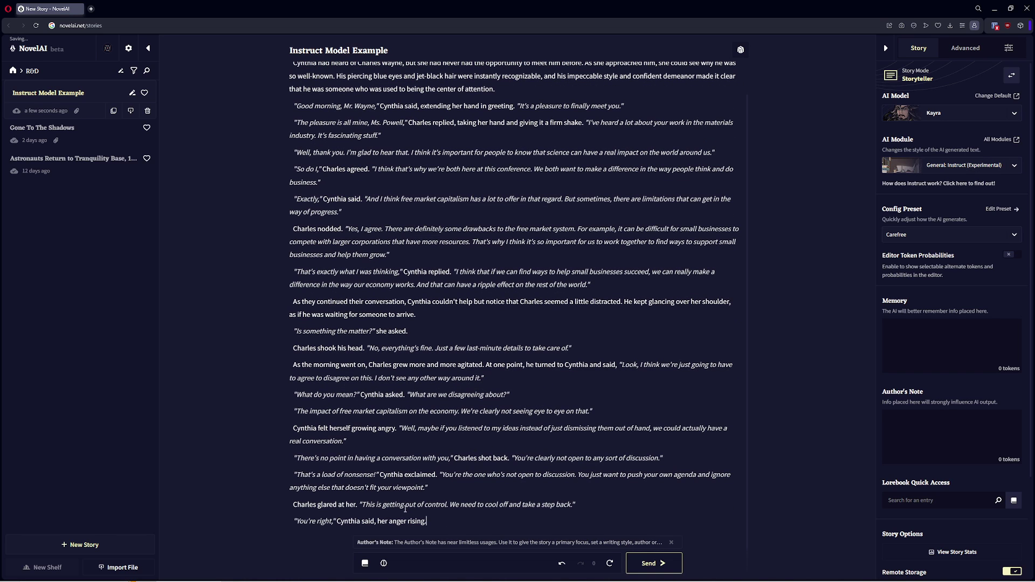
Step: Delete the story text from "That's exactly what I was thinking" onward and set the AI module to No Module
{"action": "left_click_drag", "start_coordinate": [447, 524], "coordinate": [276, 270]}
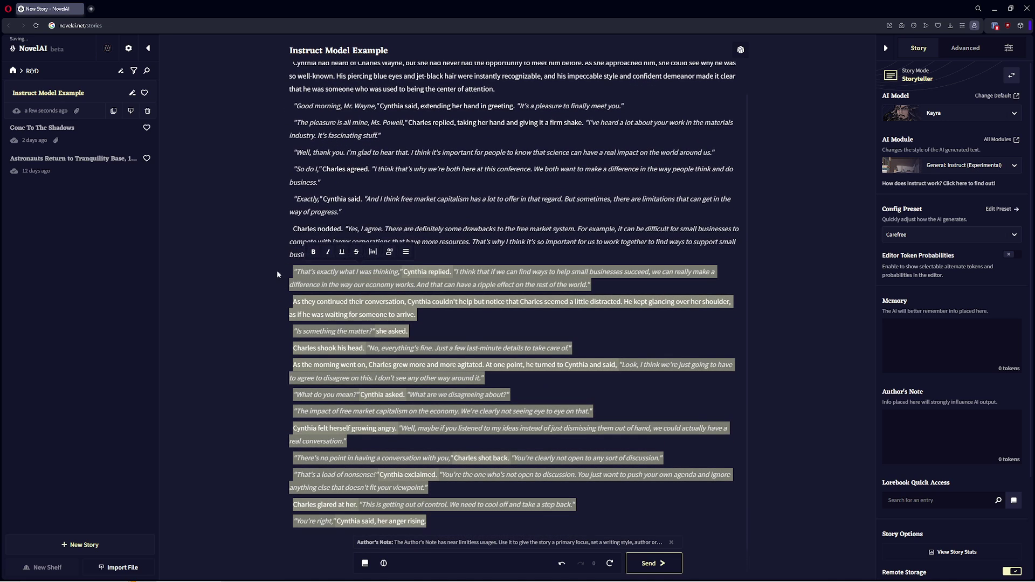
{"action": "key", "text": "BackSpace"}
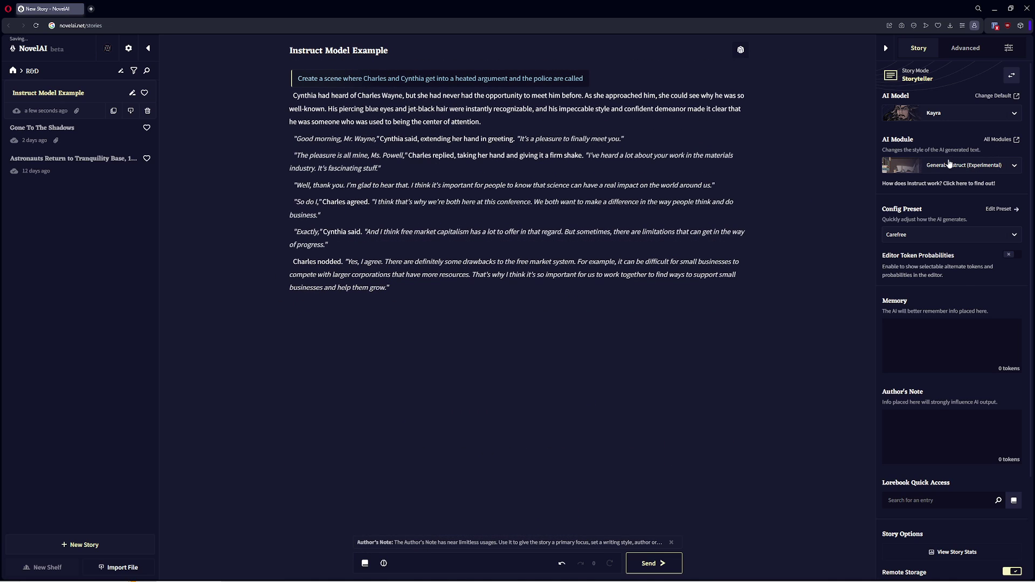
{"action": "left_click", "coordinate": [950, 165]}
{"action": "left_click", "coordinate": [933, 180]}
Step: Delete the heated argument instruction from the beginning of the story
{"action": "left_click_drag", "start_coordinate": [588, 68], "coordinate": [271, 63]}
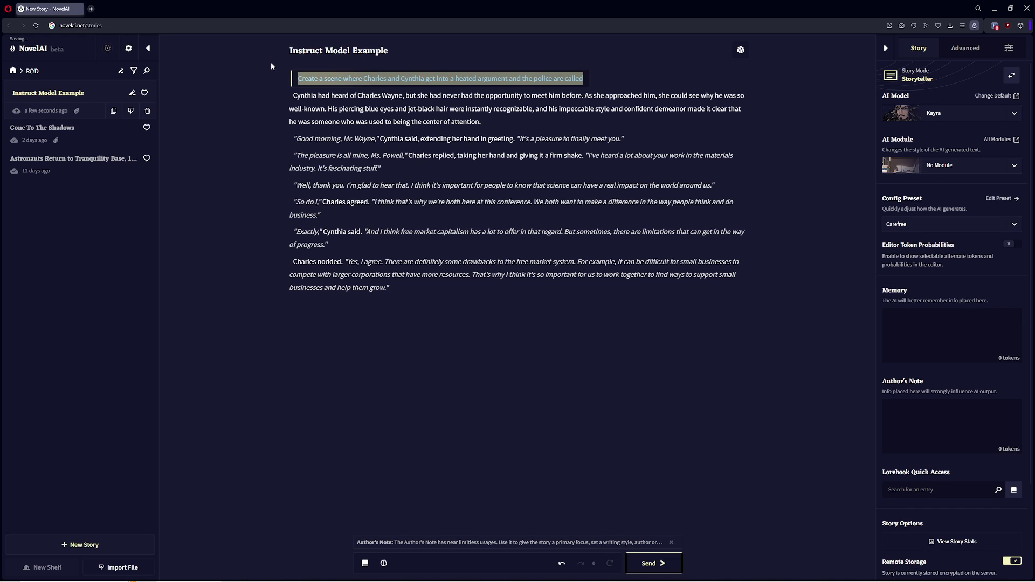
{"action": "key", "text": "BackSpace"}
{"action": "key", "text": "Delete"}
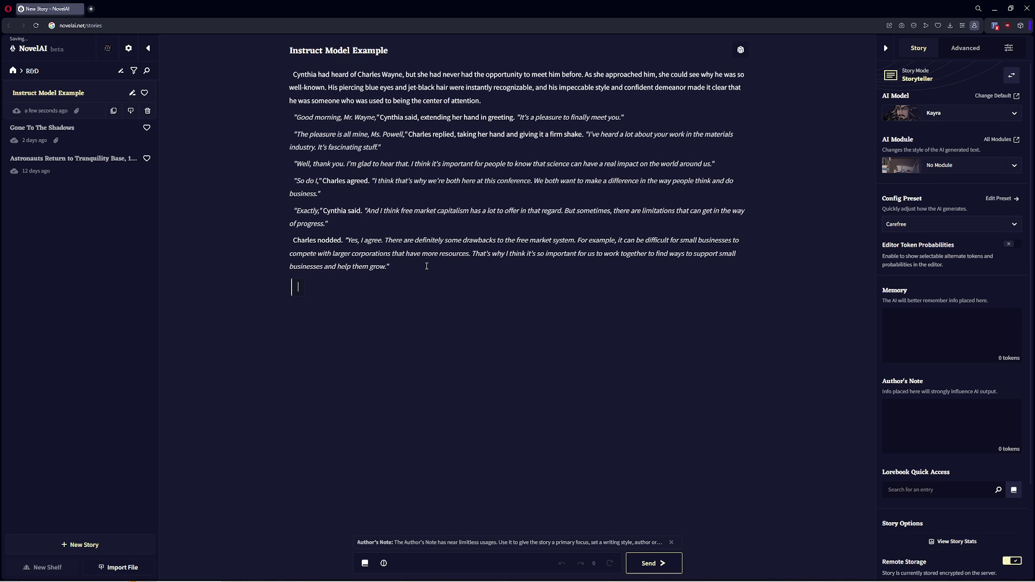
Step: Add the instruction "Describe how a sudden sound from the lobby surprises the two conversationalists" at the story's end and generate the passage
{"action": "type", "text": "Describe how a"}
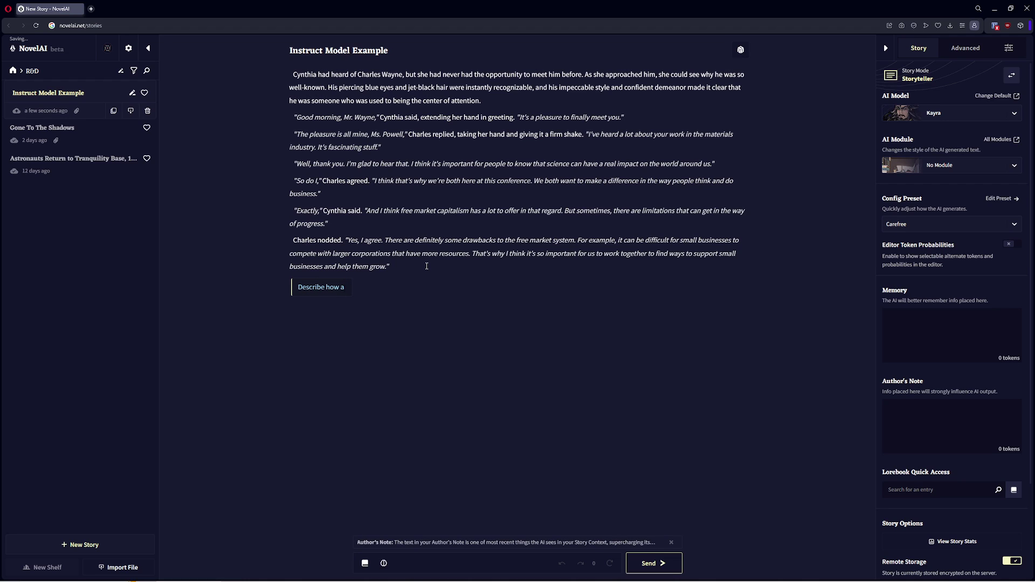
{"action": "type", "text": " sudden sound from the lobb"}
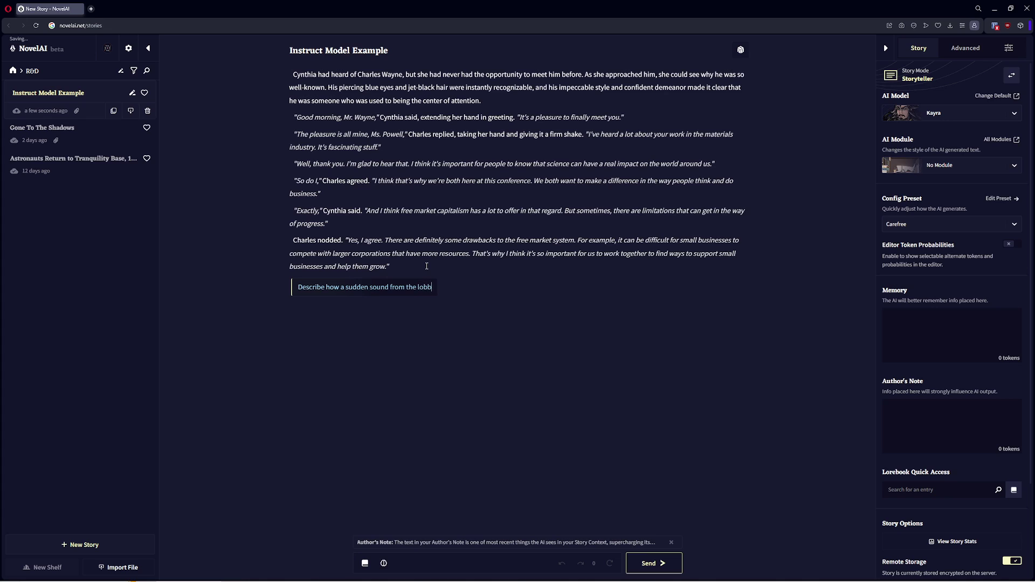
{"action": "type", "text": "y surprises the two"}
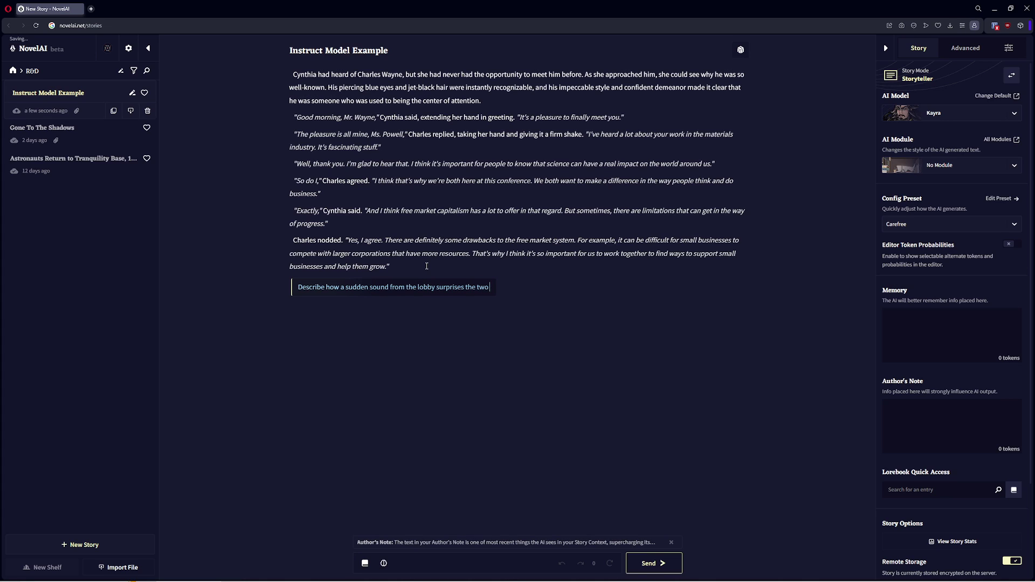
{"action": "type", "text": " conversationalists"}
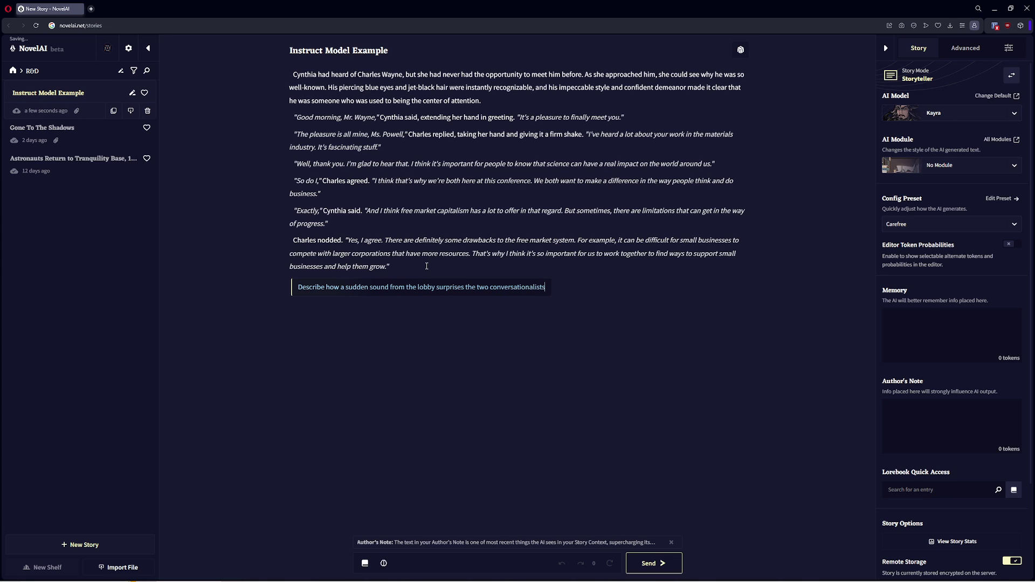
{"action": "key", "text": "ctrl+Return"}
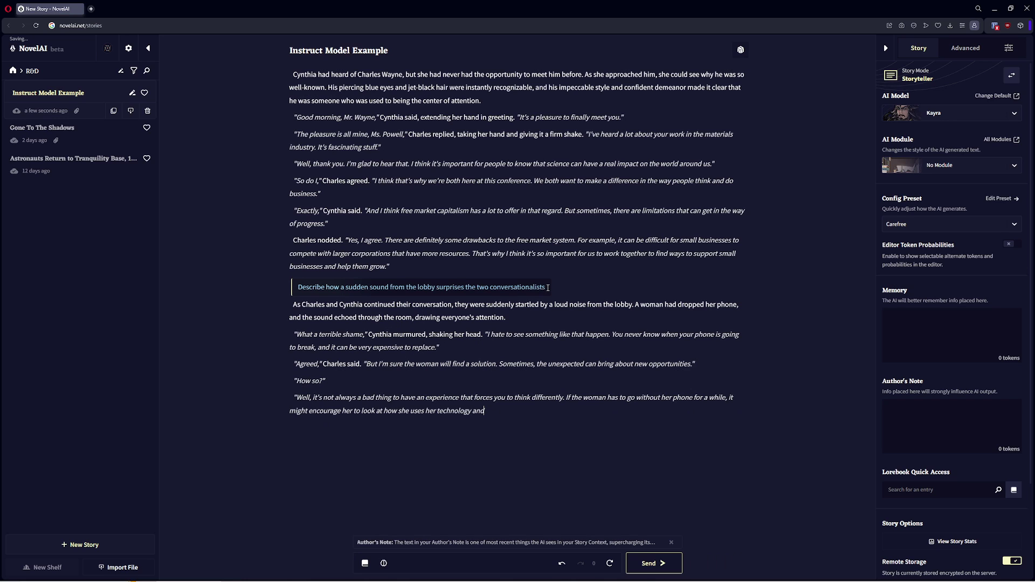
Step: Delete the lobby sound instruction between the conversation and the newly generated passage
{"action": "left_click_drag", "start_coordinate": [548, 287], "coordinate": [388, 267]}
{"action": "key", "text": "BackSpace"}
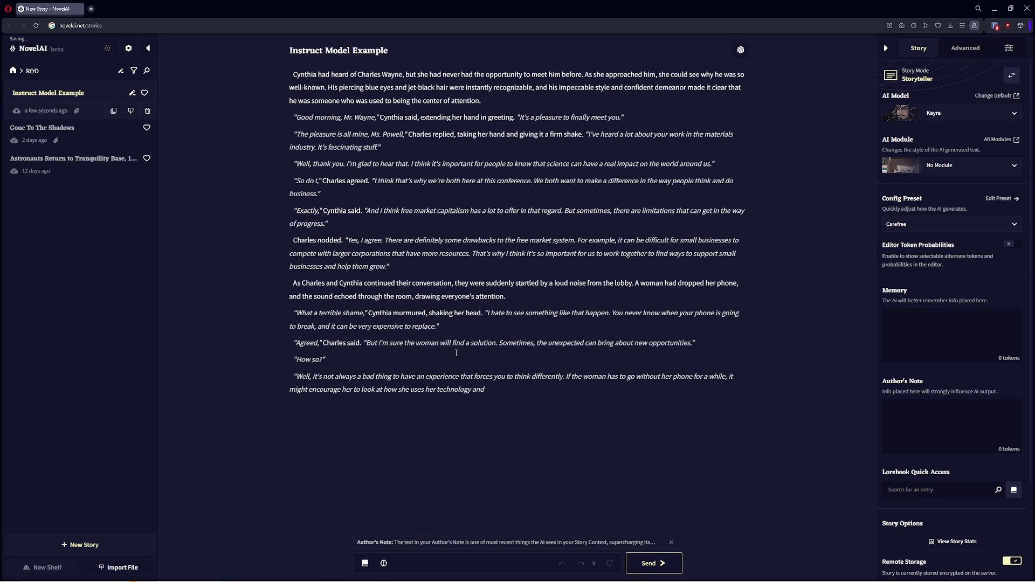
Step: Generate a continuation of the conference conversation and delete its closing paragraph starting "The conversation between Charles and Cynthia continued"
{"action": "key", "text": "ctrl+Return"}
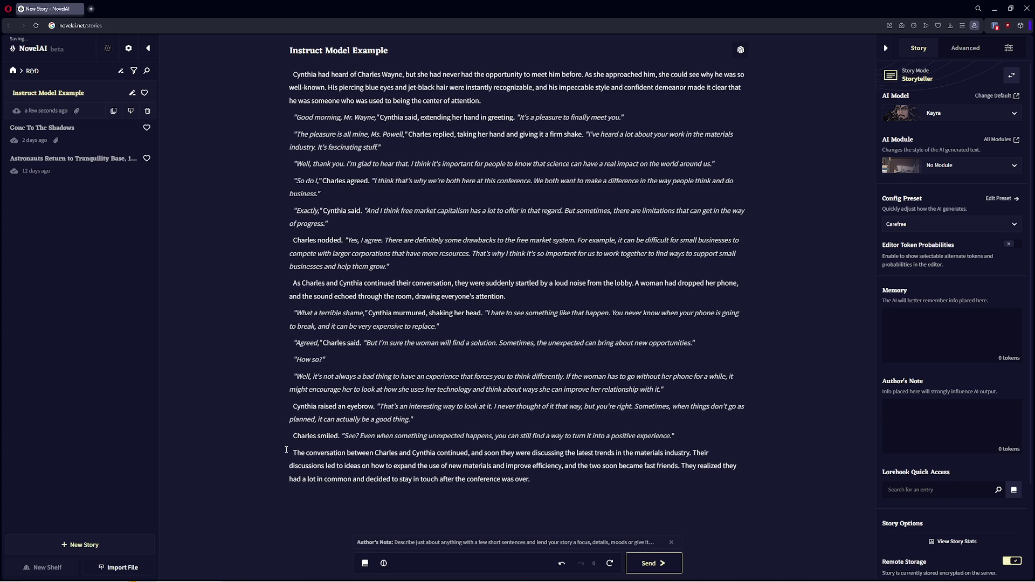
{"action": "left_click_drag", "start_coordinate": [287, 450], "coordinate": [533, 481]}
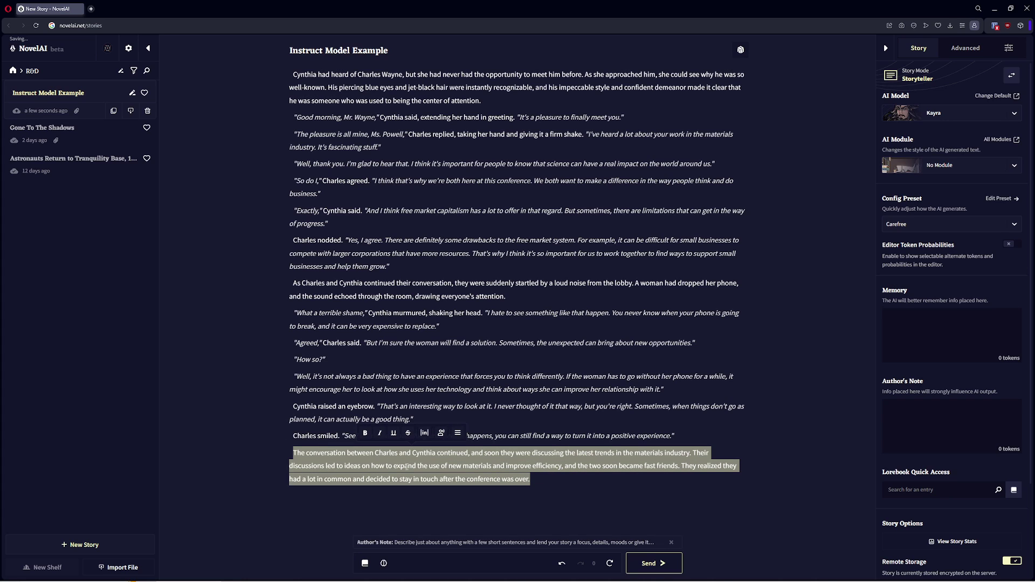
{"action": "key", "text": "BackSpace"}
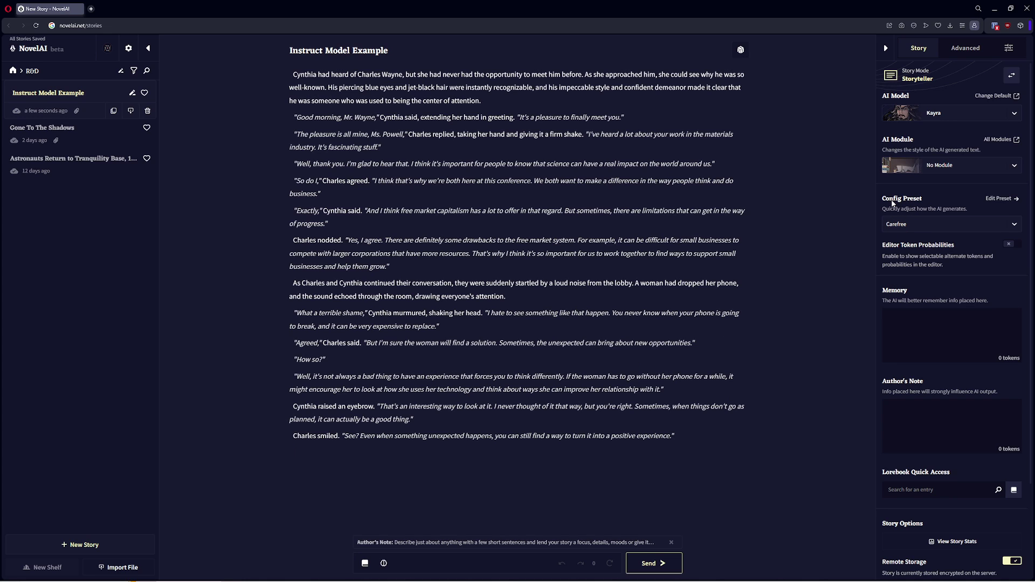
Step: Delete the entire story text and set the config preset to Fresh Coffee
{"action": "left_click", "coordinate": [901, 231]}
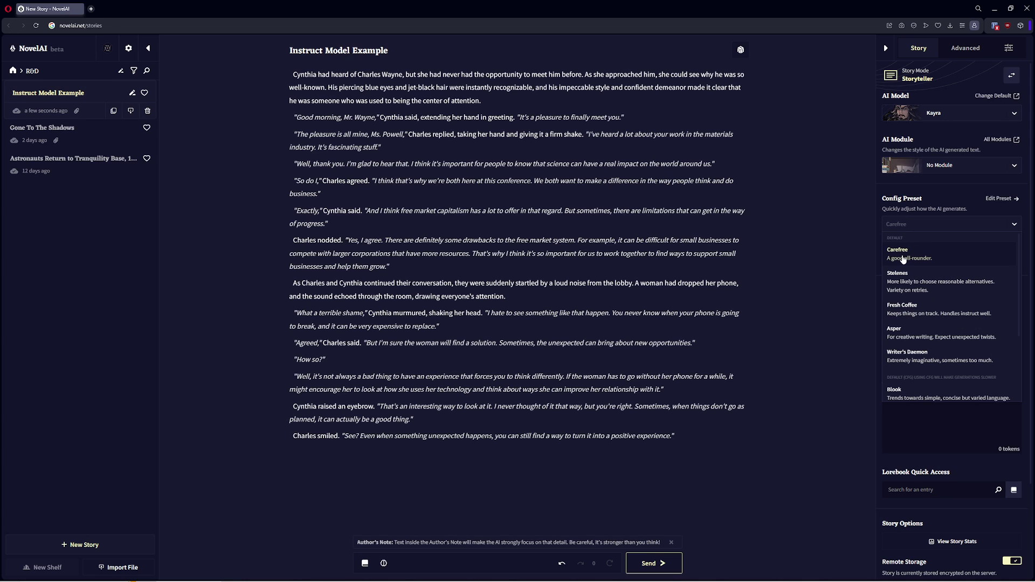
{"action": "left_click", "coordinate": [705, 441]}
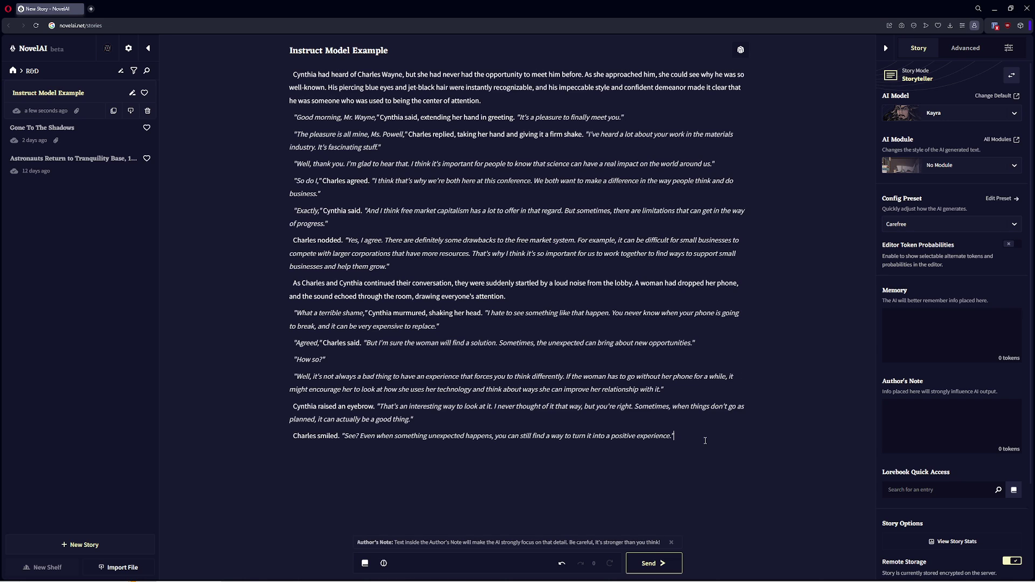
{"action": "left_click_drag", "start_coordinate": [705, 441], "coordinate": [289, 73]}
{"action": "key", "text": "BackSpace"}
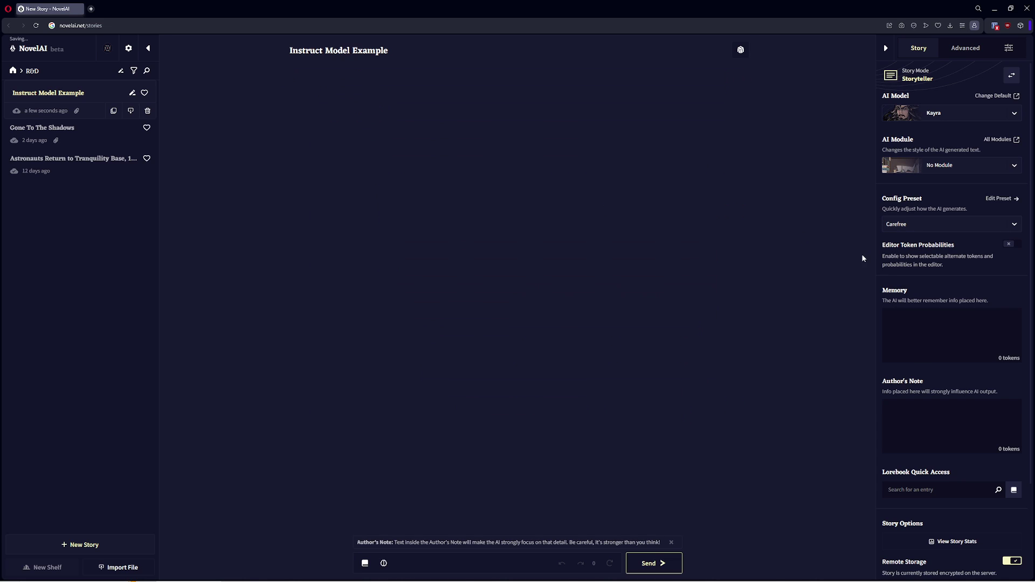
{"action": "left_click", "coordinate": [911, 227]}
{"action": "left_click", "coordinate": [949, 305]}
Step: Add the instruction "Write a scene where Charles and Cynthia meet for the first time" and generate the scene
{"action": "type", "text": "scene where charles wa"}
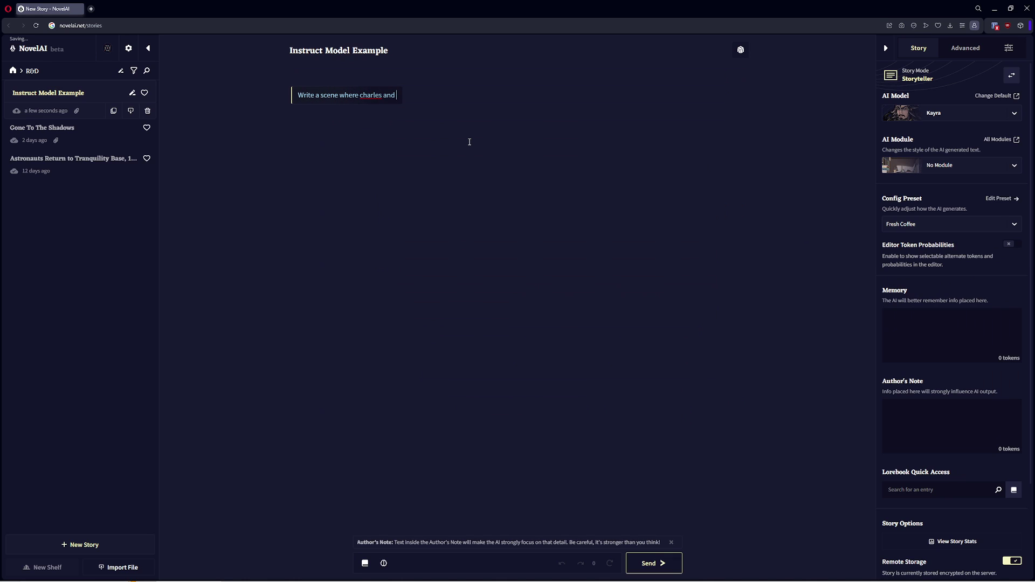
{"action": "key", "text": "ctrl+BackSpace"}
{"action": "key", "text": "ctrl+BackSpace"}
{"action": "type", "text": "Charles and Cyth"}
{"action": "key", "text": "BackSpace"}
{"action": "key", "text": "BackSpace"}
{"action": "type", "text": "nthia meet for the first"}
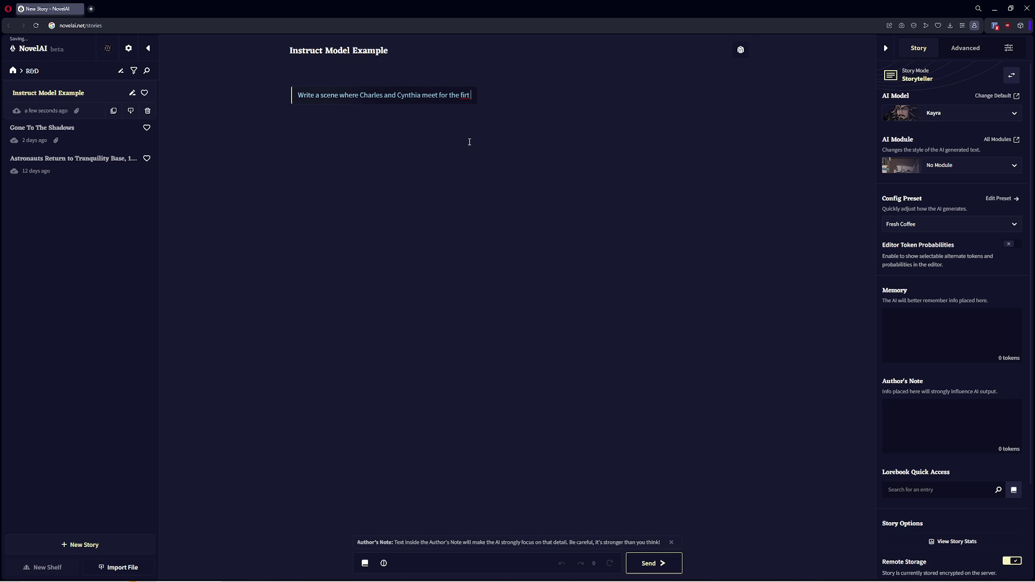
{"action": "key", "text": "BackSpace"}
{"action": "type", "text": "st time"}
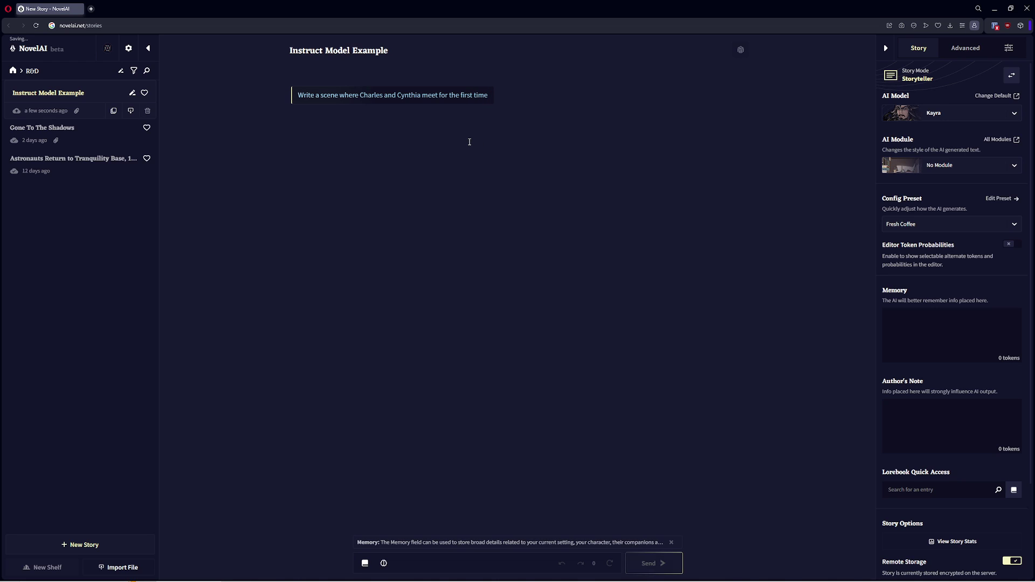
{"action": "key", "text": "ctrl+Return"}
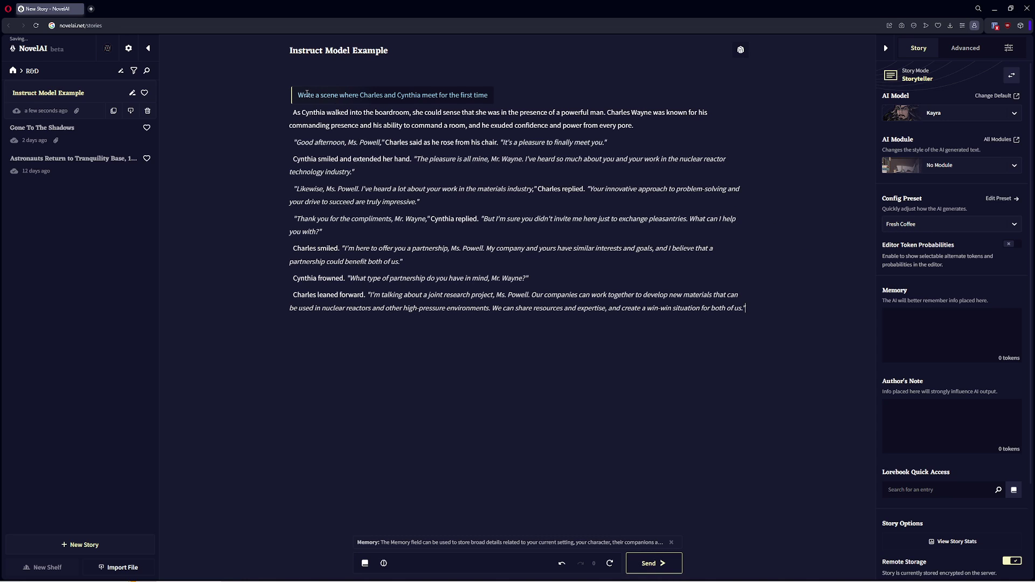
{"action": "left_click_drag", "start_coordinate": [439, 204], "coordinate": [266, 168]}
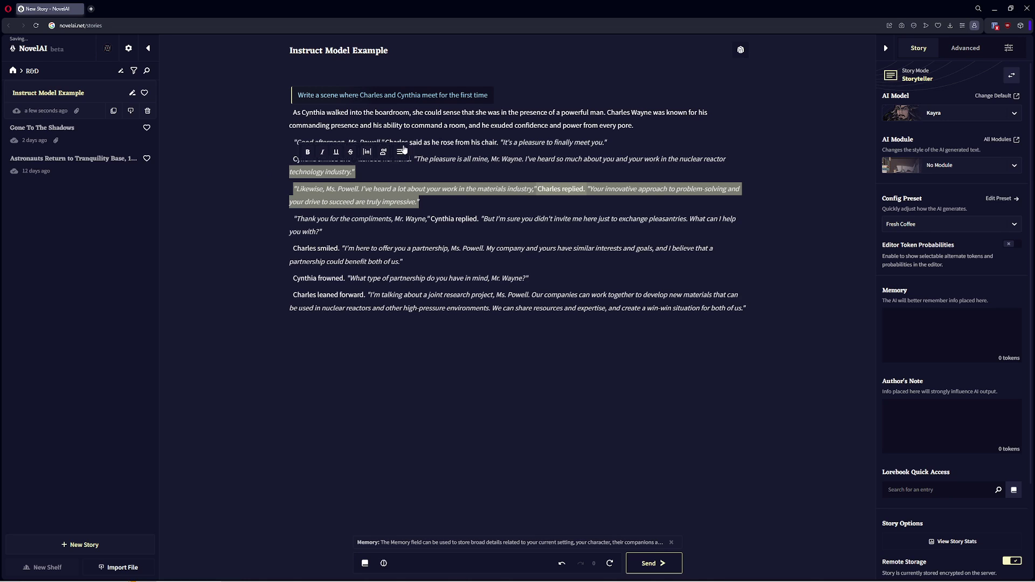
{"action": "left_click", "coordinate": [431, 126]}
{"action": "left_click_drag", "start_coordinate": [447, 183], "coordinate": [289, 171]}
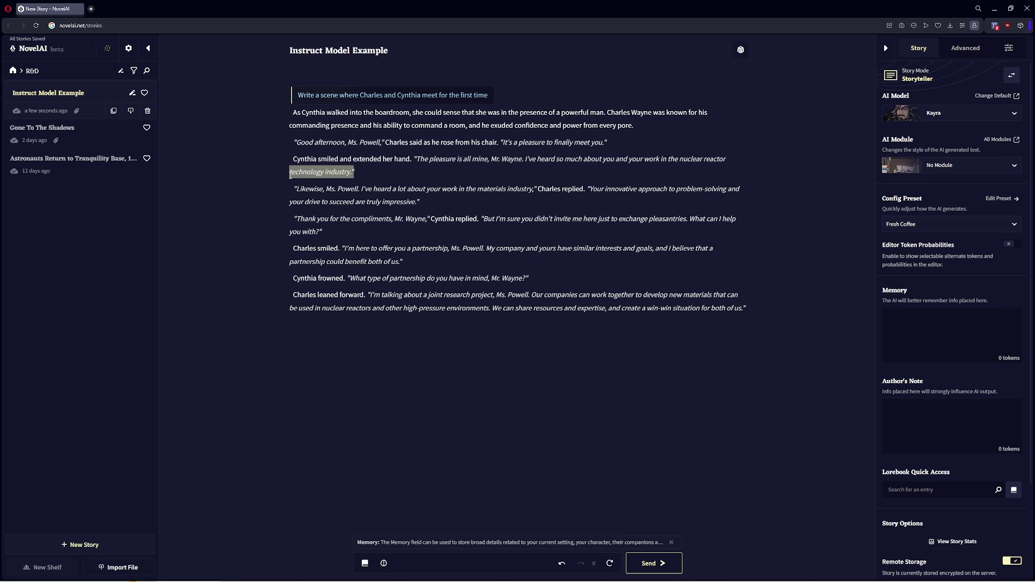
{"action": "left_click", "coordinate": [318, 219]}
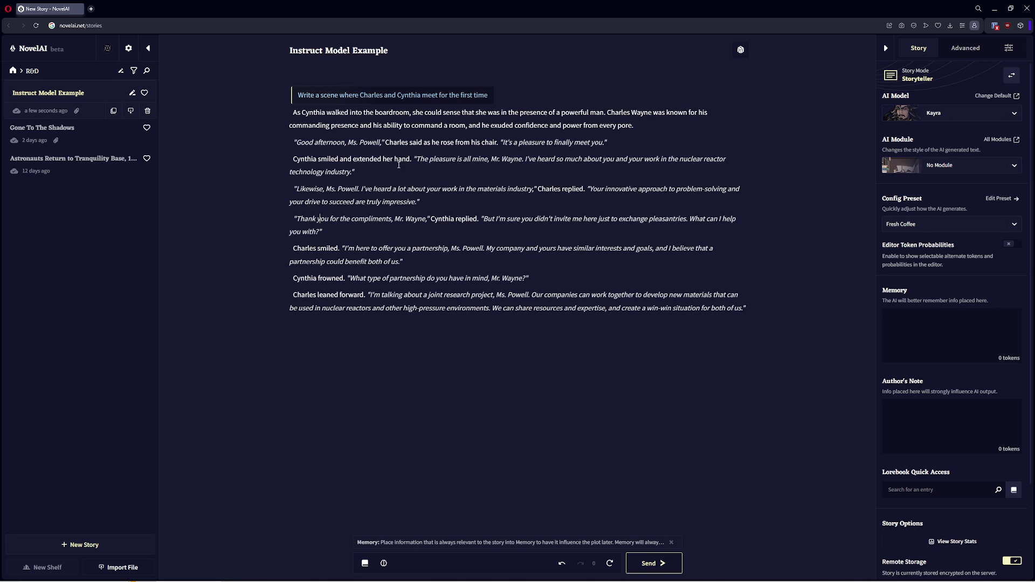
Step: Set the config preset to Blended Coffee
{"action": "left_click", "coordinate": [917, 225]}
{"action": "scroll", "coordinate": [911, 318], "scroll_direction": "down", "scroll_amount": 3}
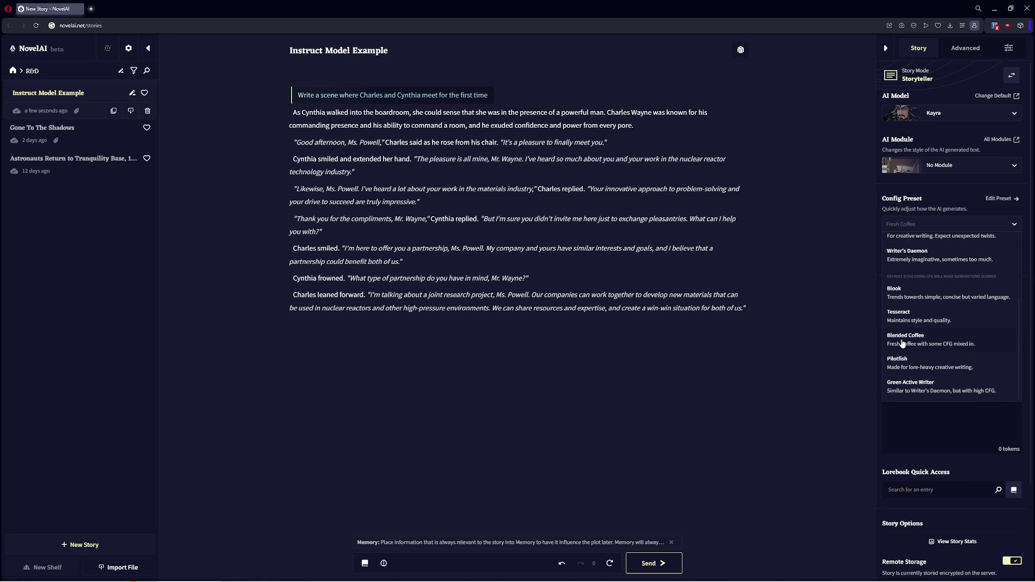
{"action": "left_click", "coordinate": [917, 341]}
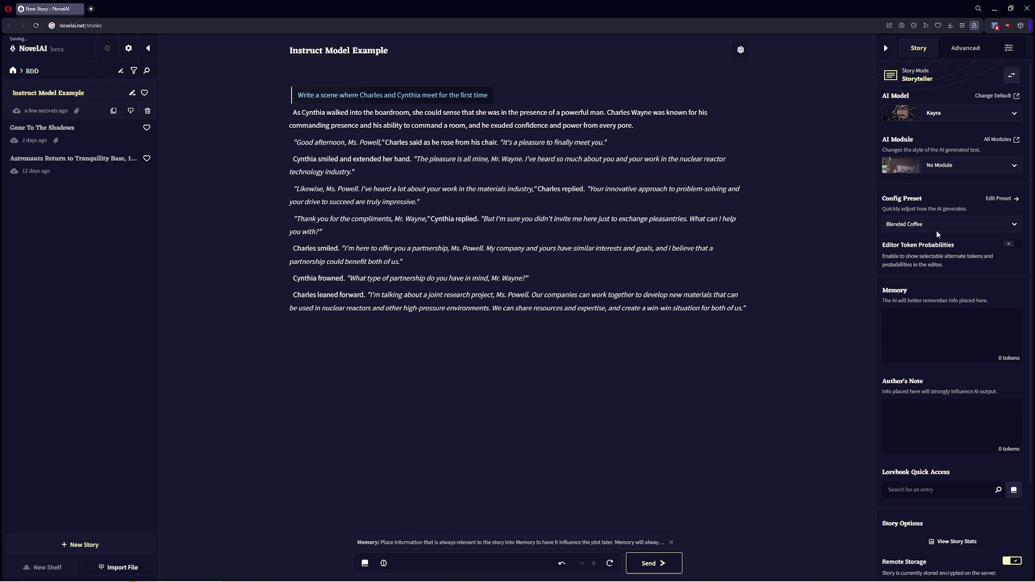
Step: Expand the preset's advanced generation options and read the introduction of the CFG Scale documentation page
{"action": "left_click", "coordinate": [1009, 48]}
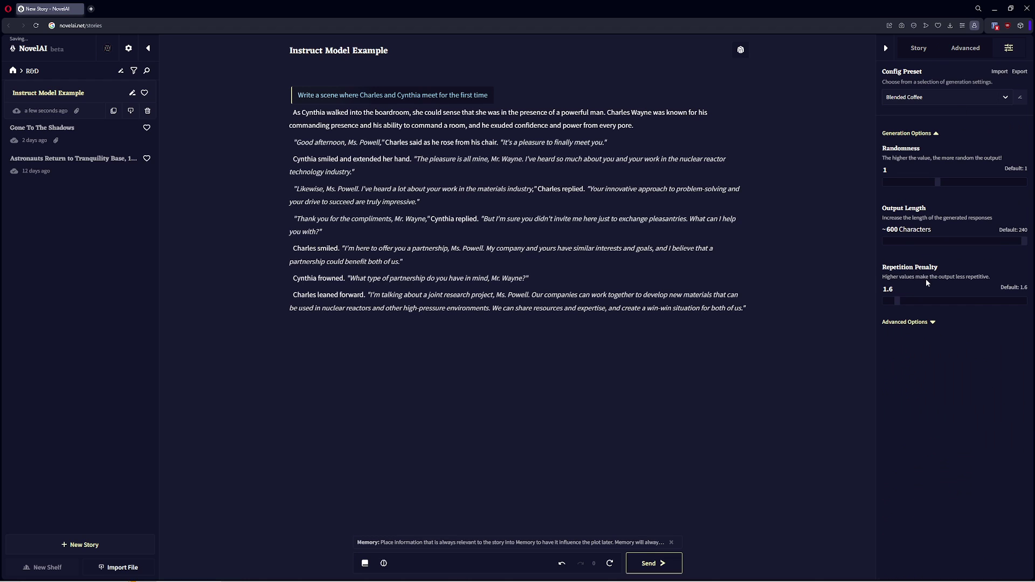
{"action": "left_click", "coordinate": [905, 322]}
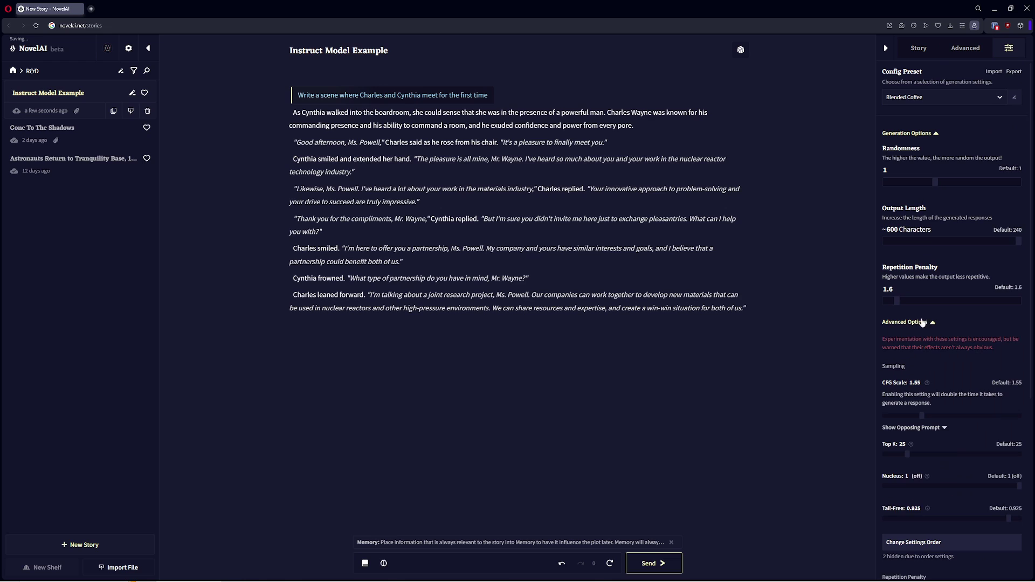
{"action": "scroll", "coordinate": [952, 379], "scroll_direction": "down", "scroll_amount": 3}
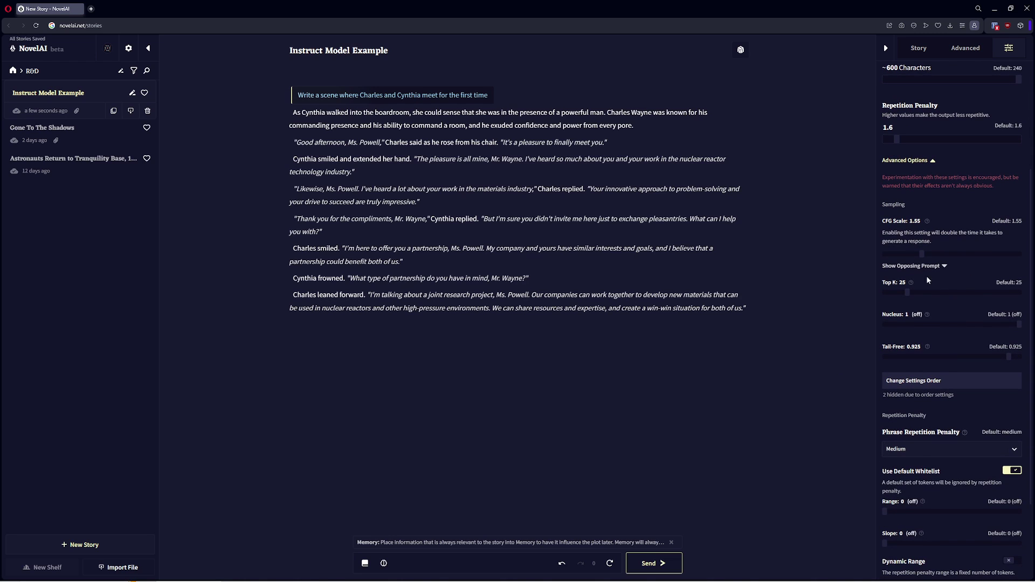
{"action": "left_click", "coordinate": [926, 222]}
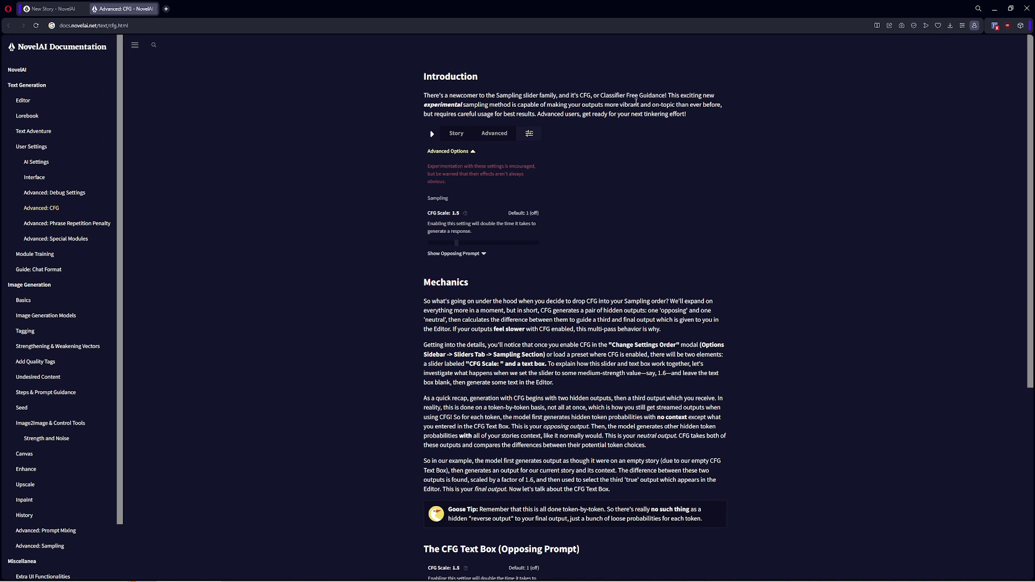
{"action": "left_click_drag", "start_coordinate": [609, 97], "coordinate": [671, 97]}
{"action": "left_click", "coordinate": [437, 108]}
{"action": "scroll", "coordinate": [401, 128], "scroll_direction": "down", "scroll_amount": 1}
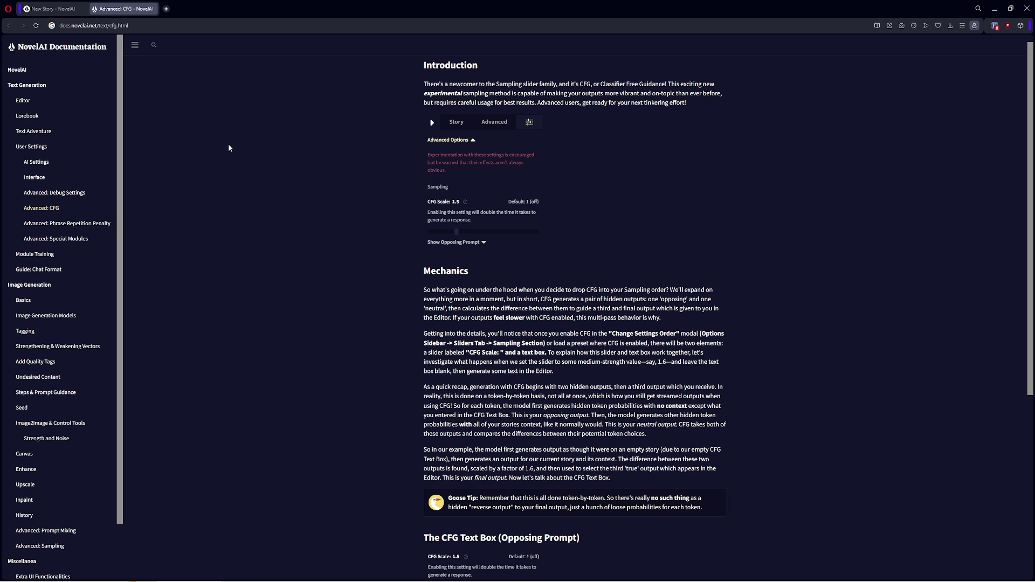
{"action": "left_click", "coordinate": [152, 9]}
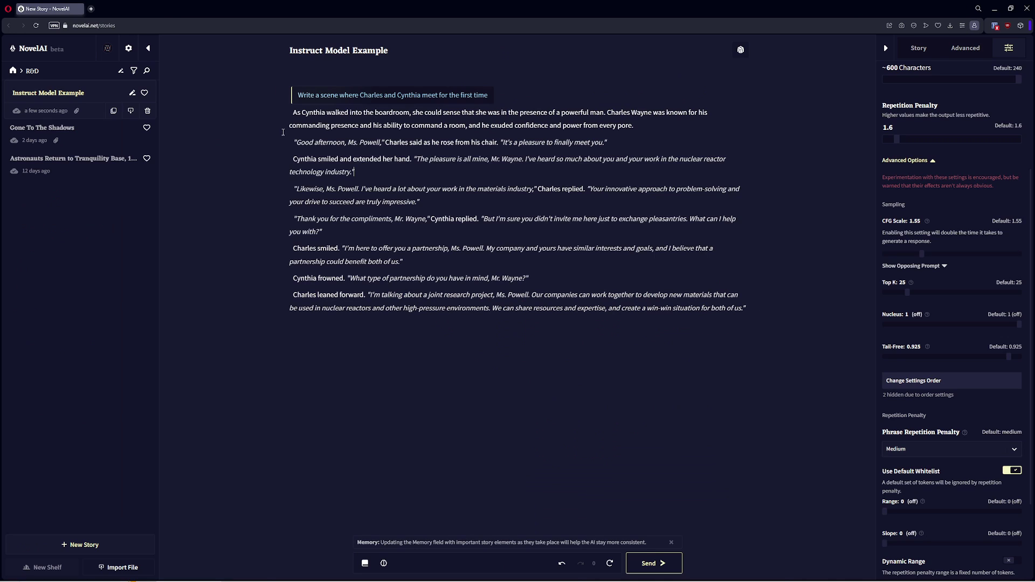
Step: Delete the scene from "Cynthia smiled and extended her hand" onward and generate a new continuation
{"action": "left_click_drag", "start_coordinate": [290, 160], "coordinate": [755, 310]}
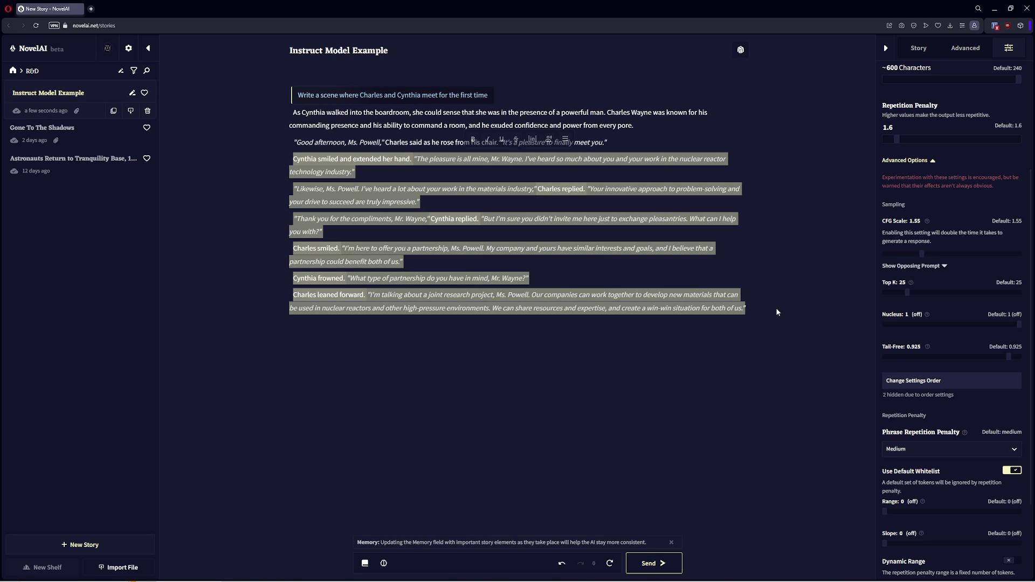
{"action": "key", "text": "BackSpace"}
{"action": "left_click", "coordinate": [909, 57]}
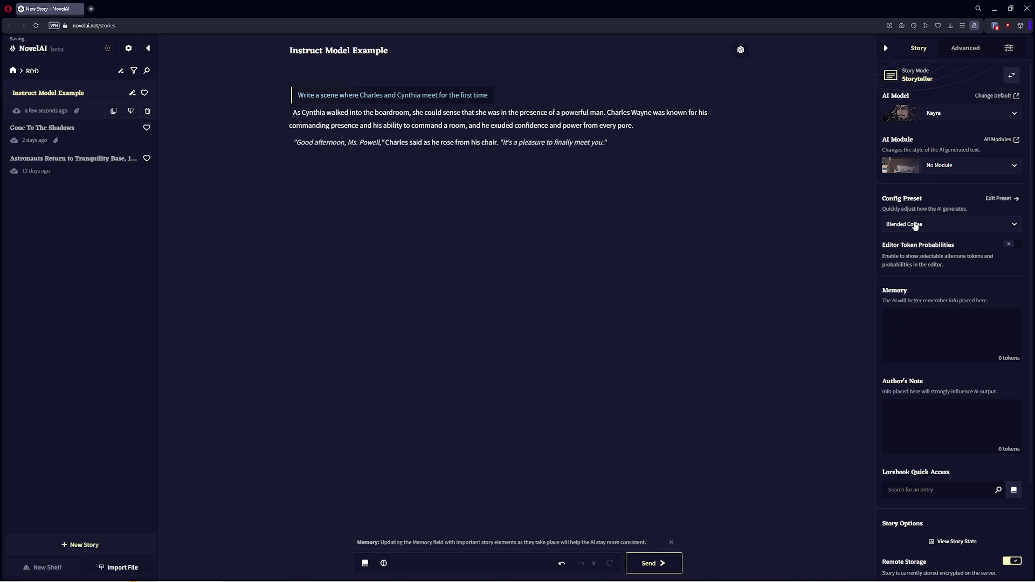
{"action": "left_click", "coordinate": [669, 562]}
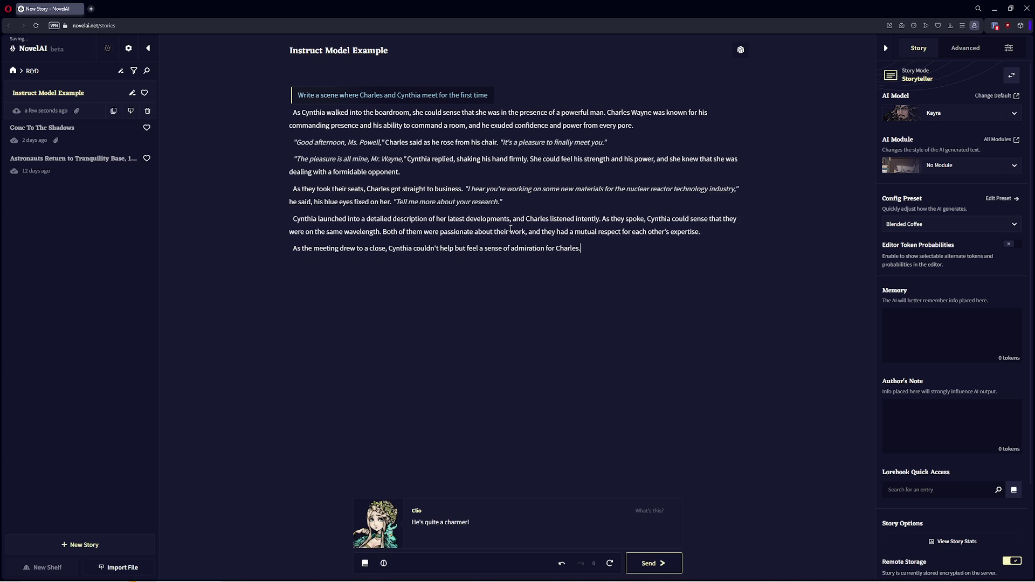
{"action": "left_click", "coordinate": [670, 510]}
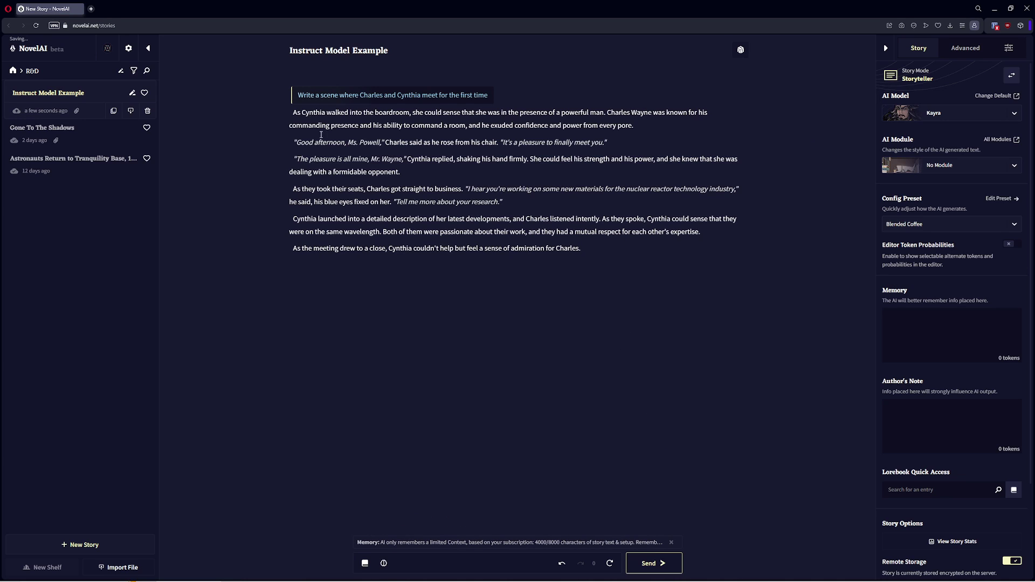
Step: Clear the first-meeting instruction and its scene from the story and set the config preset to Carefree
{"action": "left_click_drag", "start_coordinate": [581, 249], "coordinate": [296, 95]}
{"action": "key", "text": "BackSpace"}
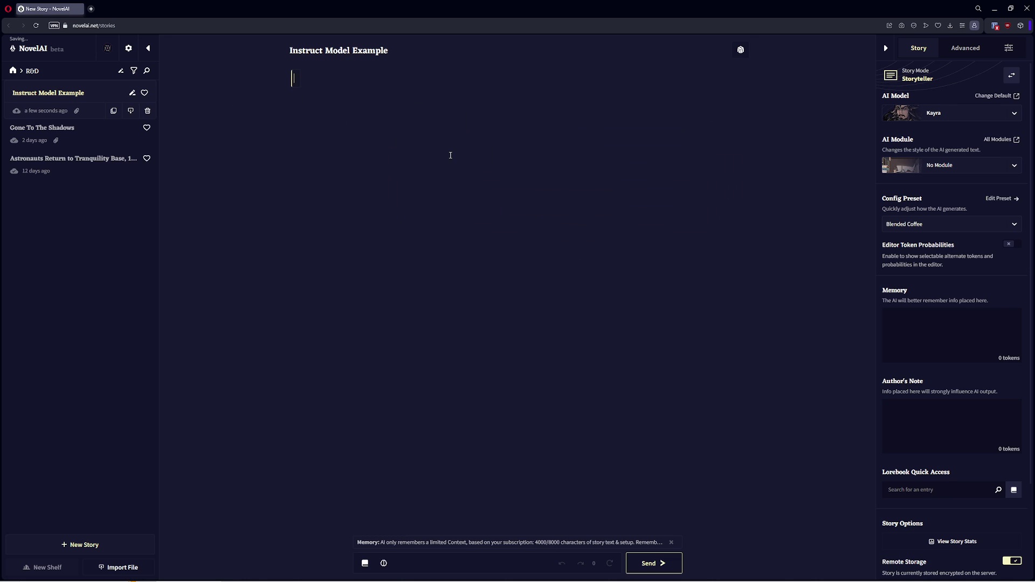
{"action": "left_click", "coordinate": [912, 225]}
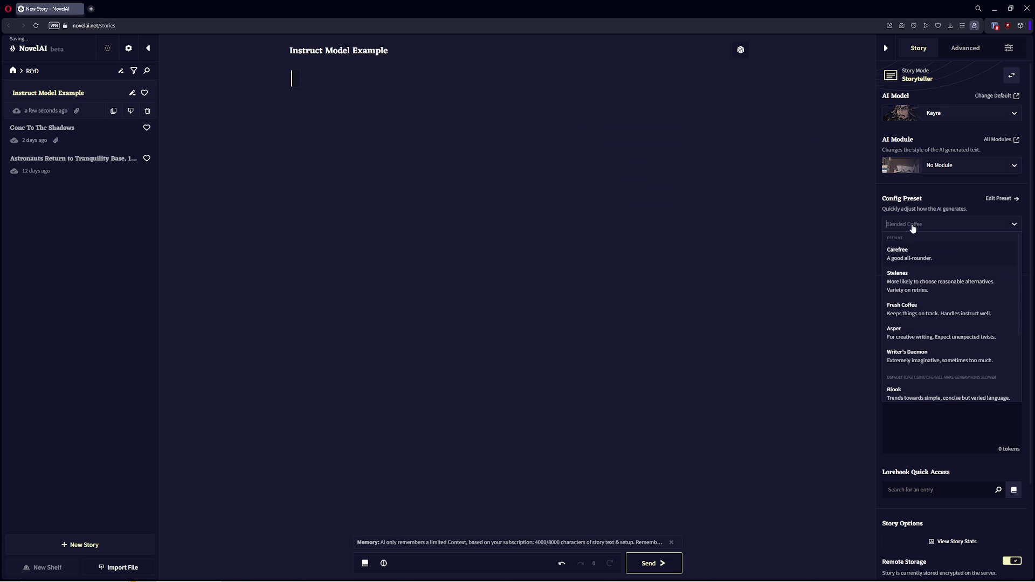
{"action": "left_click", "coordinate": [912, 256]}
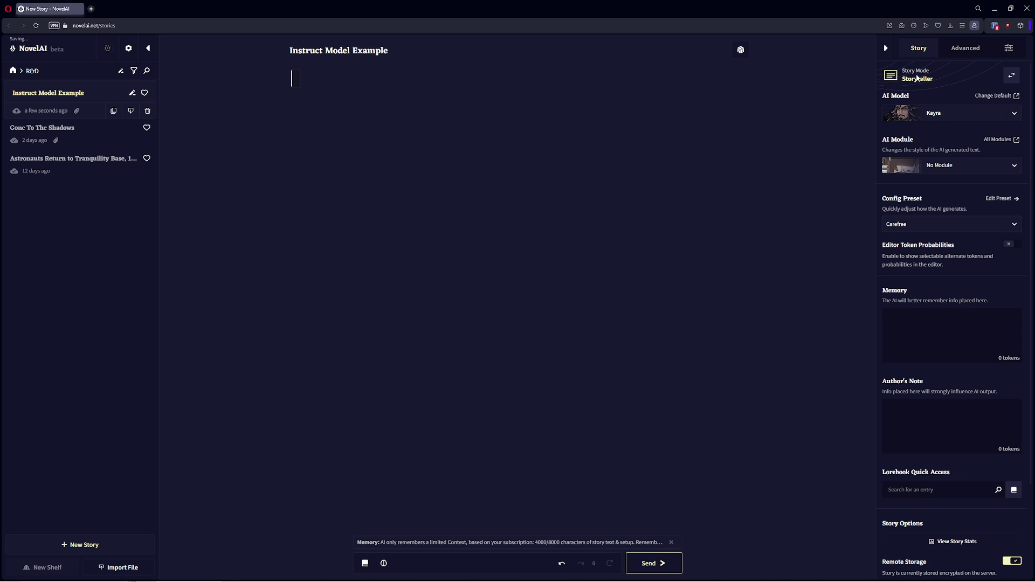
Step: Switch the story mode from Storyteller to Text Adventure
{"action": "left_click", "coordinate": [1011, 76]}
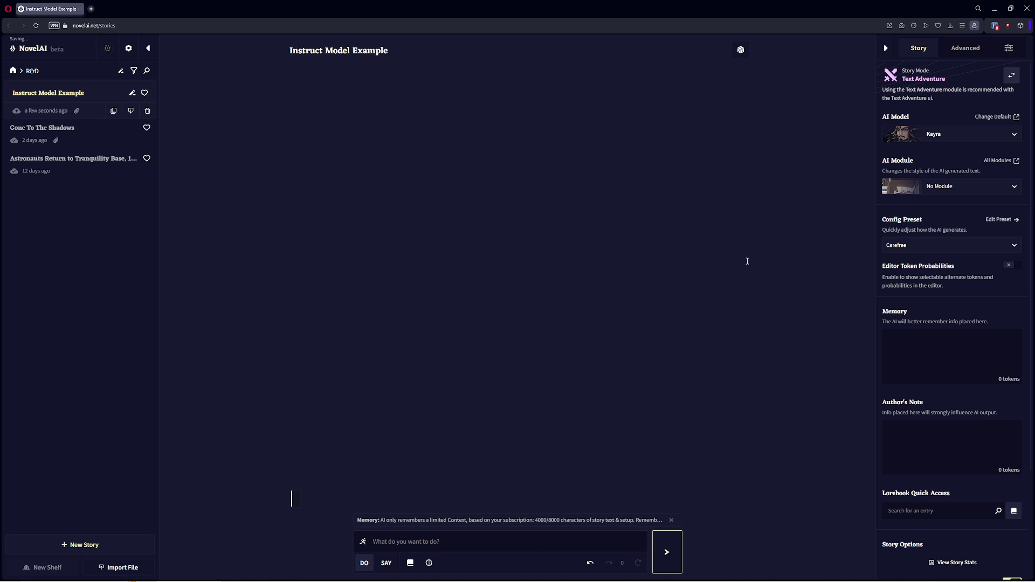
{"action": "left_click", "coordinate": [1013, 76]}
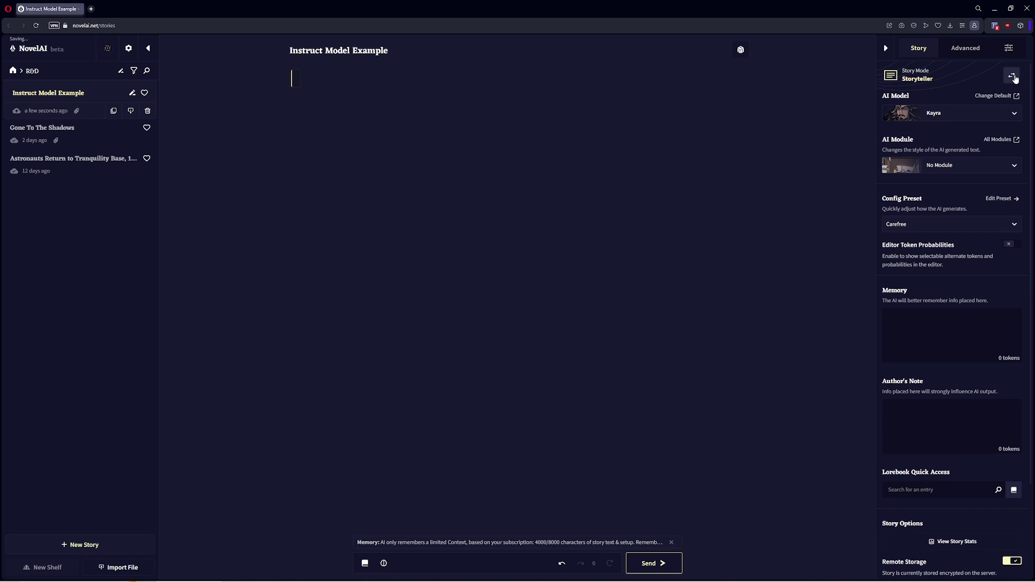
{"action": "left_click", "coordinate": [1013, 76]}
{"action": "left_click", "coordinate": [1014, 77]}
{"action": "left_click", "coordinate": [1014, 78]}
{"action": "left_click", "coordinate": [1014, 78]}
{"action": "left_click", "coordinate": [1014, 77]}
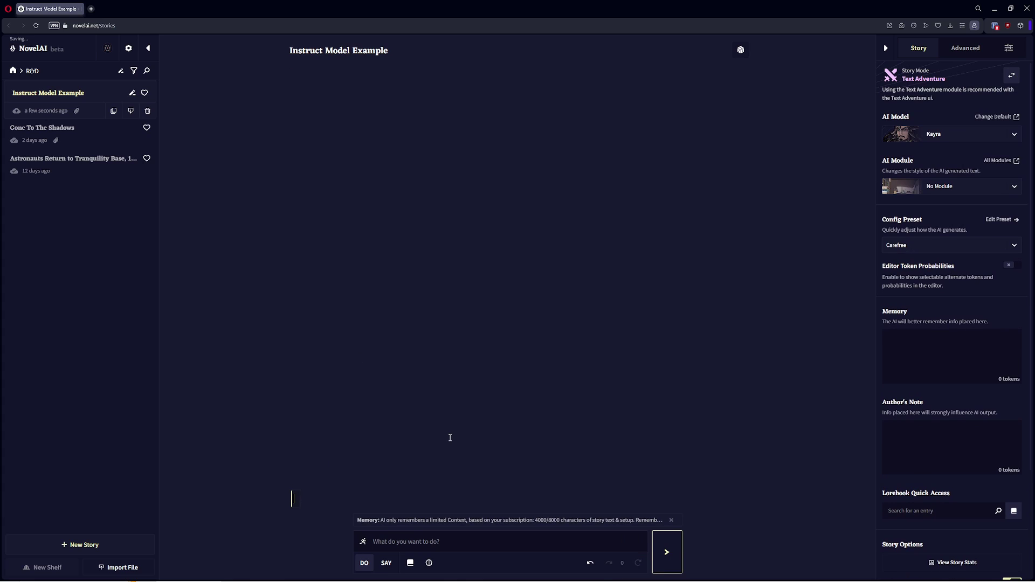
Step: Enter the instruction "Describe the Victorian mansion that you are about to enter" and generate the opening passage
{"action": "type", "text": "the Victorian mansion th"}
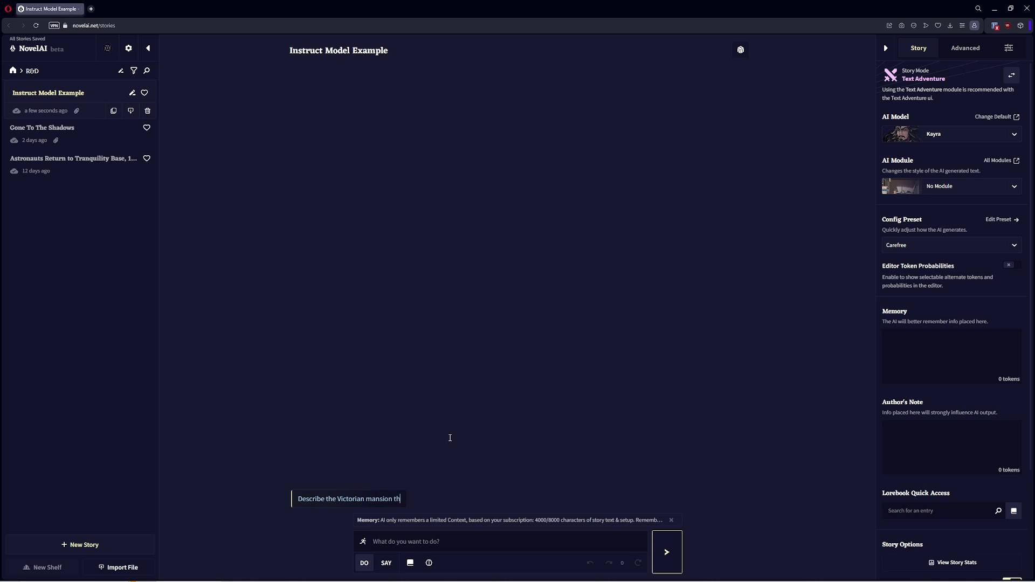
{"action": "type", "text": "at you are about to"}
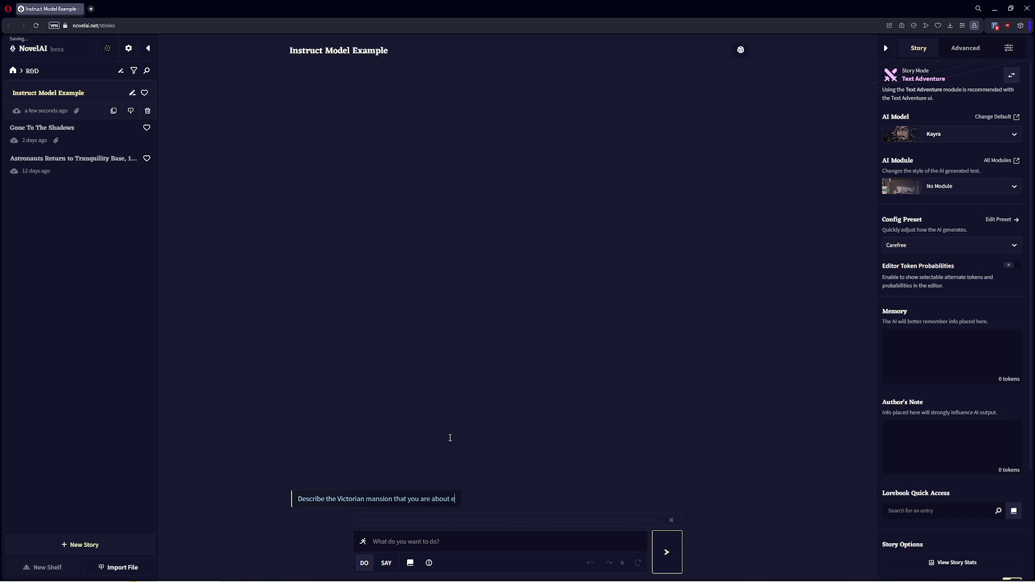
{"action": "type", "text": " enter"}
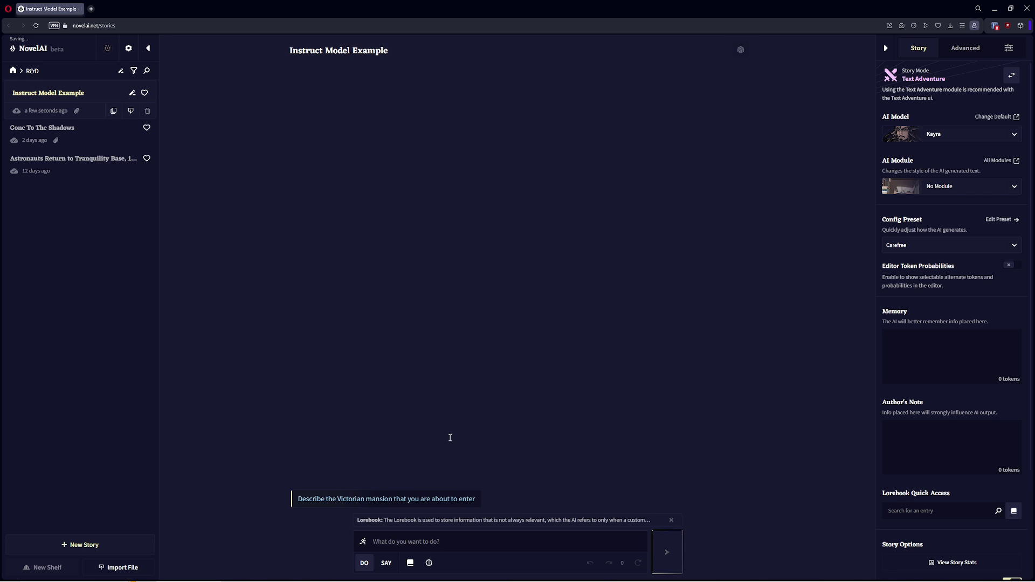
{"action": "key", "text": "ctrl+Return"}
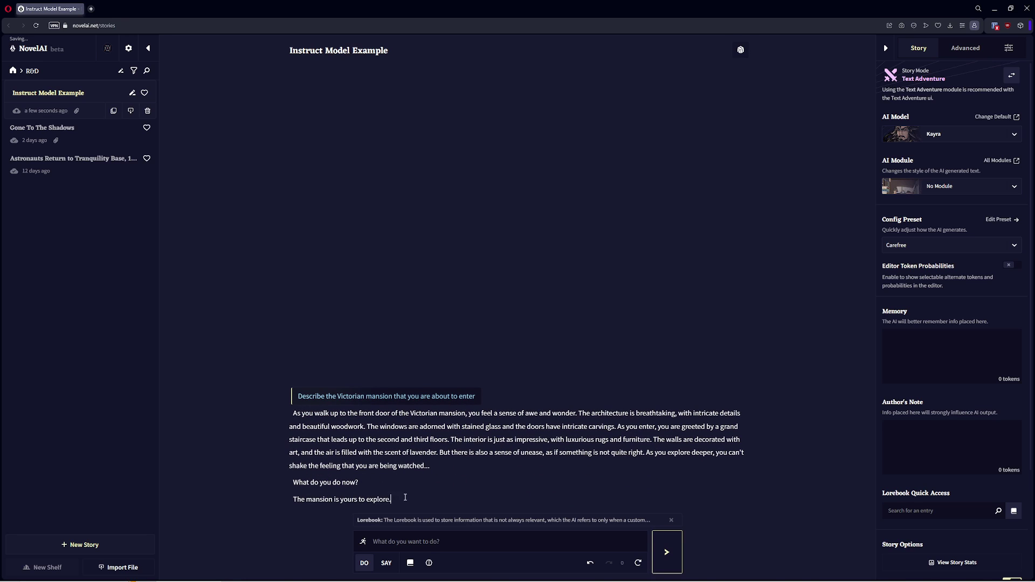
Step: Delete the closing line "The mansion is yours to explore." and submit the action "Knock on the door"
{"action": "left_click_drag", "start_coordinate": [405, 497], "coordinate": [370, 479]}
{"action": "key", "text": "BackSpace"}
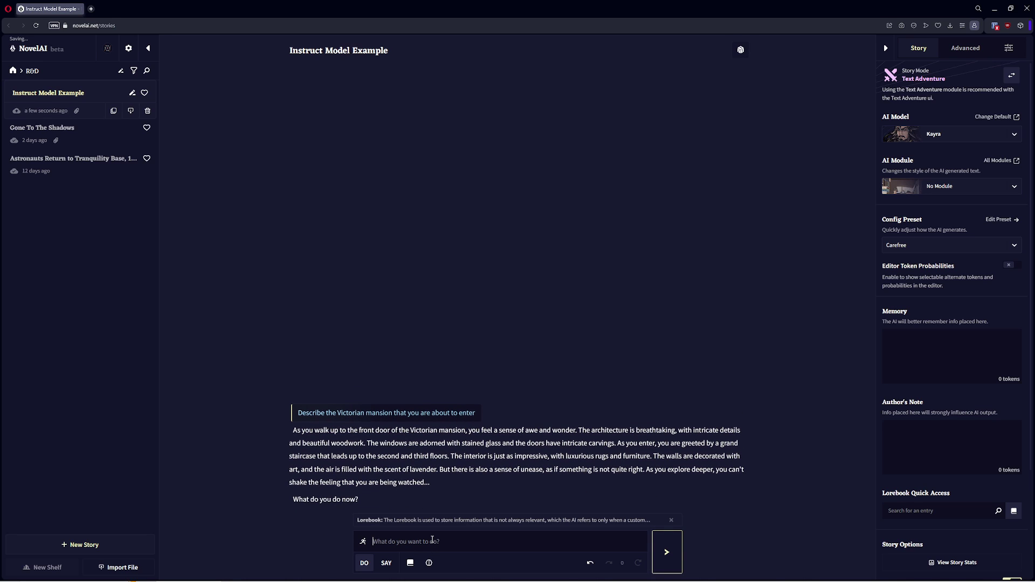
{"action": "left_click", "coordinate": [433, 540]}
{"action": "type", "text": "Knock on the door"}
{"action": "key", "text": "Return"}
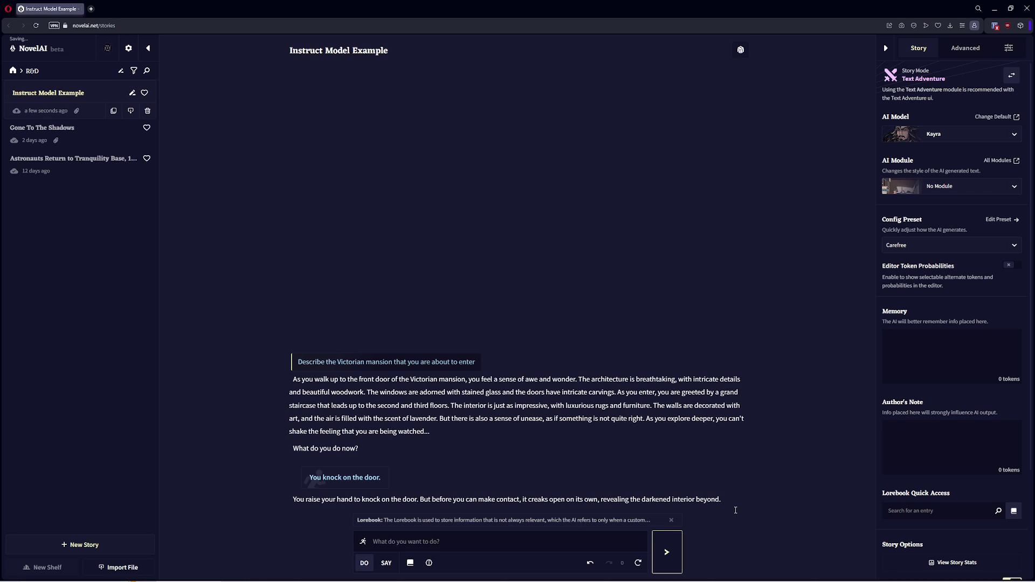
{"action": "type", "text": "A tall ma"}
{"action": "type", "text": "f the"}
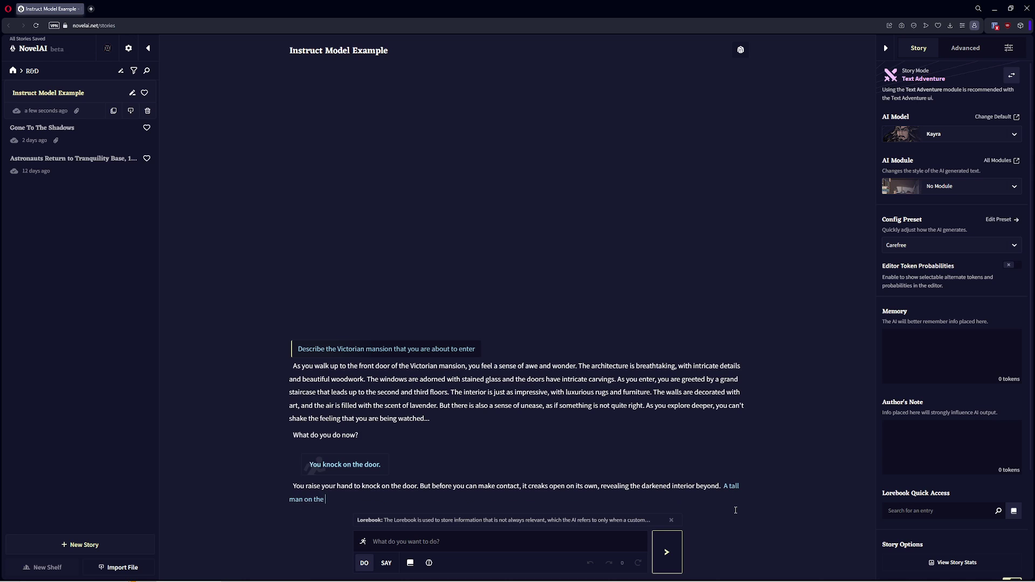
{"action": "key", "text": "BackSpace"}
{"action": "key", "text": "BackSpace"}
{"action": "key", "text": "BackSpace"}
{"action": "key", "text": "BackSpace"}
{"action": "key", "text": "BackSpace"}
{"action": "key", "text": "BackSpace"}
{"action": "key", "text": "BackSpace"}
{"action": "key", "text": "BackSpace"}
{"action": "key", "text": "BackSpace"}
{"action": "key", "text": "BackSpace"}
{"action": "key", "text": "BackSpace"}
{"action": "key", "text": "BackSpace"}
{"action": "key", "text": "BackSpace"}
{"action": "key", "text": "BackSpace"}
{"action": "key", "text": "BackSpace"}
{"action": "key", "text": "BackSpace"}
Step: Add the instruction "When you enter the mansion, Charles greets you dramatically" on a new line and generate the scene
{"action": "key", "text": "Return"}
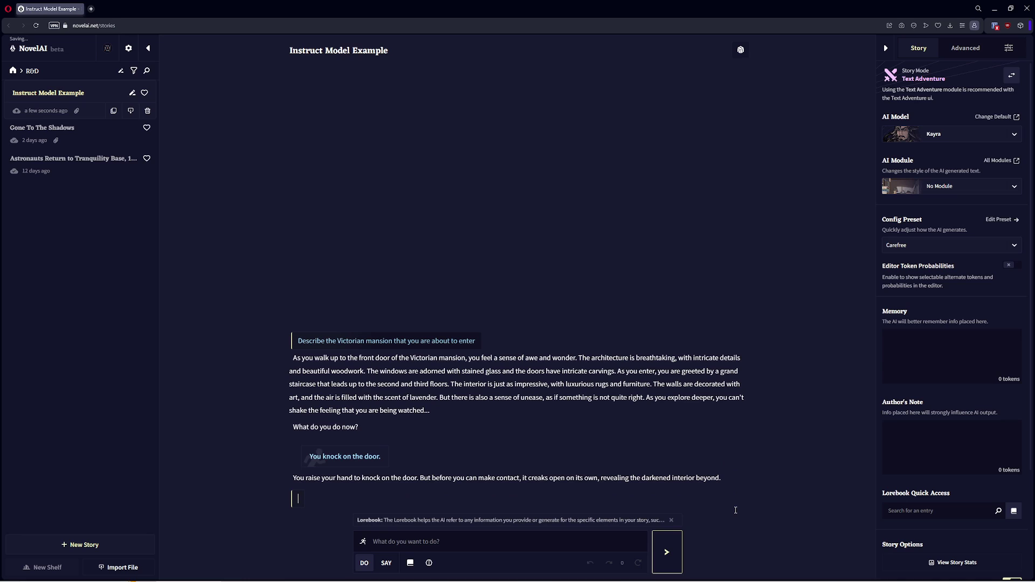
{"action": "type", "text": "When you enter the mansion, Charles gr"}
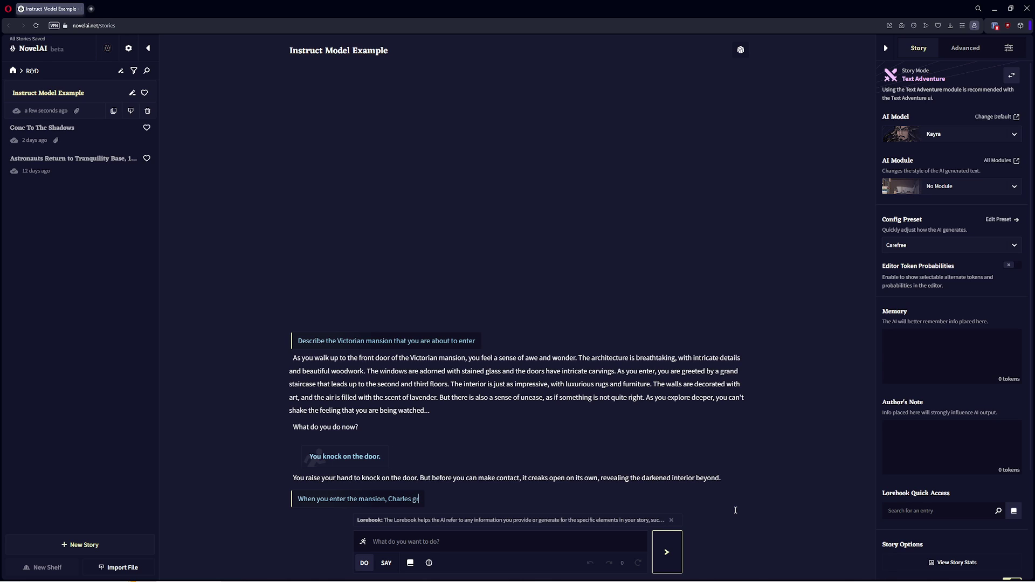
{"action": "type", "text": "eets you dramatically"}
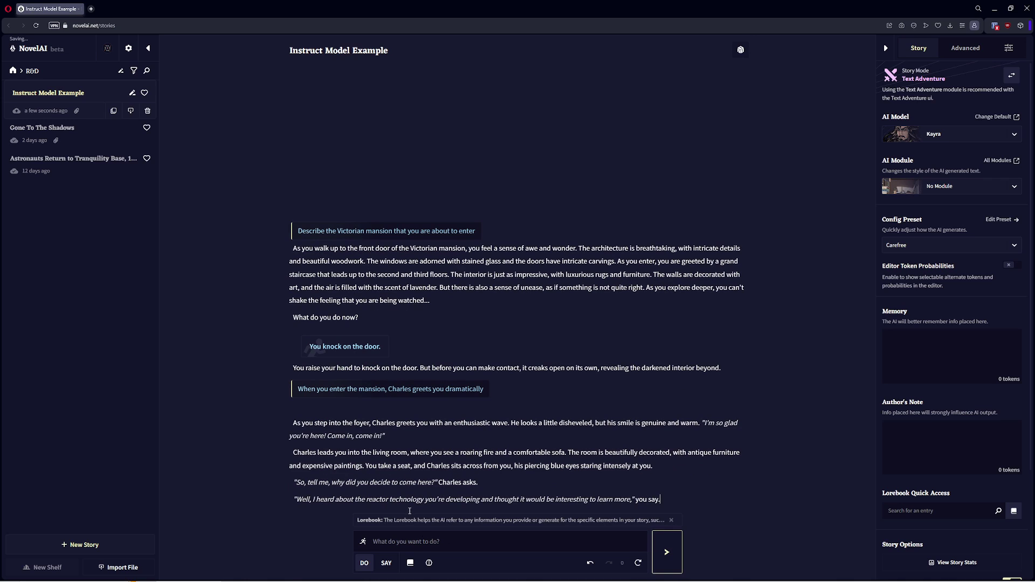
Step: Remove the blank line between the Charles greeting instruction and the scene that follows it
{"action": "left_click_drag", "start_coordinate": [372, 497], "coordinate": [473, 497]}
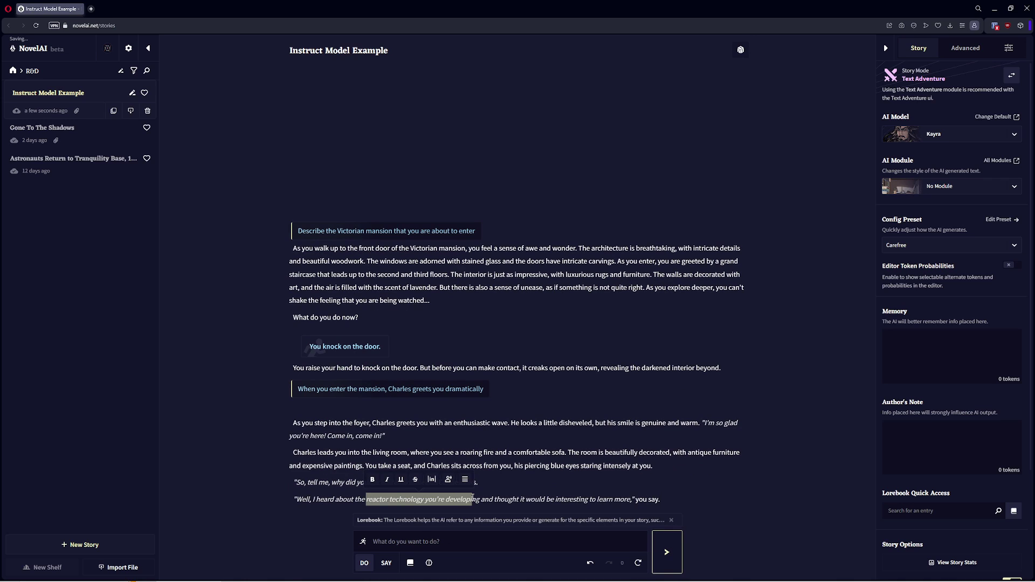
{"action": "left_click", "coordinate": [472, 499]}
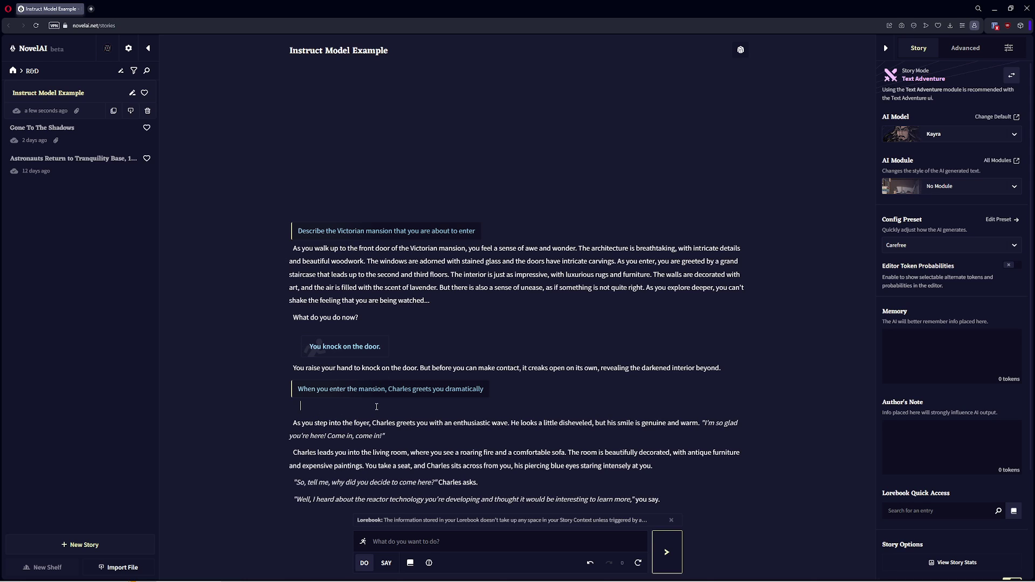
{"action": "key", "text": "Delete"}
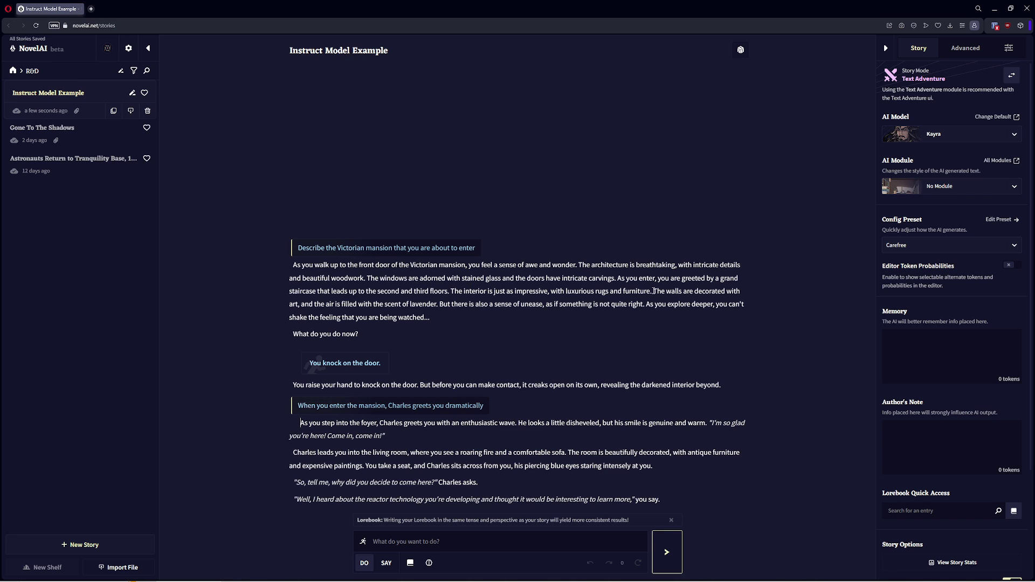
Step: Switch the story mode from Text Adventure to Storyteller and check how the "You knock on the door." action line is formatted
{"action": "left_click", "coordinate": [1011, 75]}
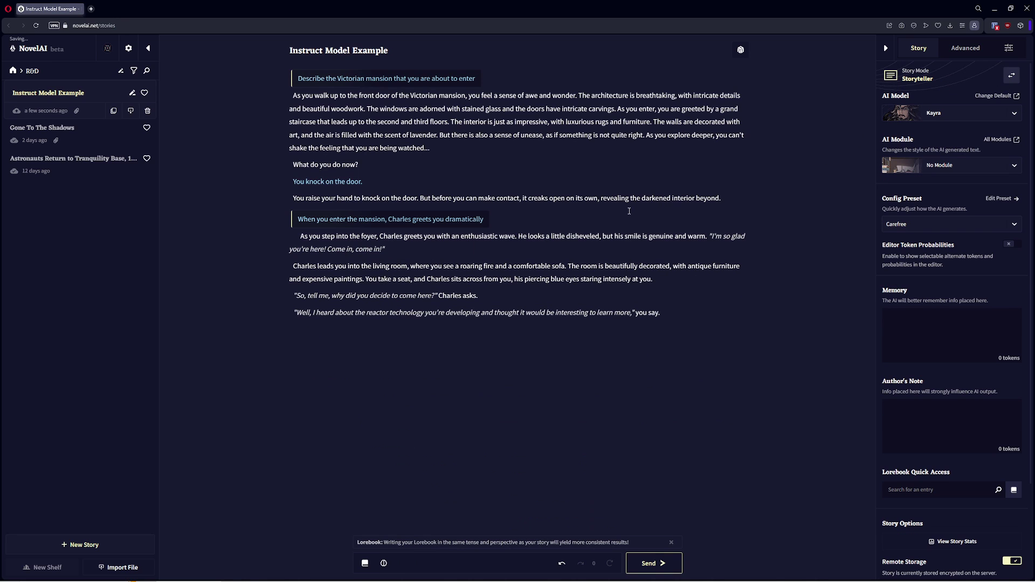
{"action": "left_click", "coordinate": [498, 265]}
{"action": "left_click_drag", "start_coordinate": [380, 182], "coordinate": [263, 189]}
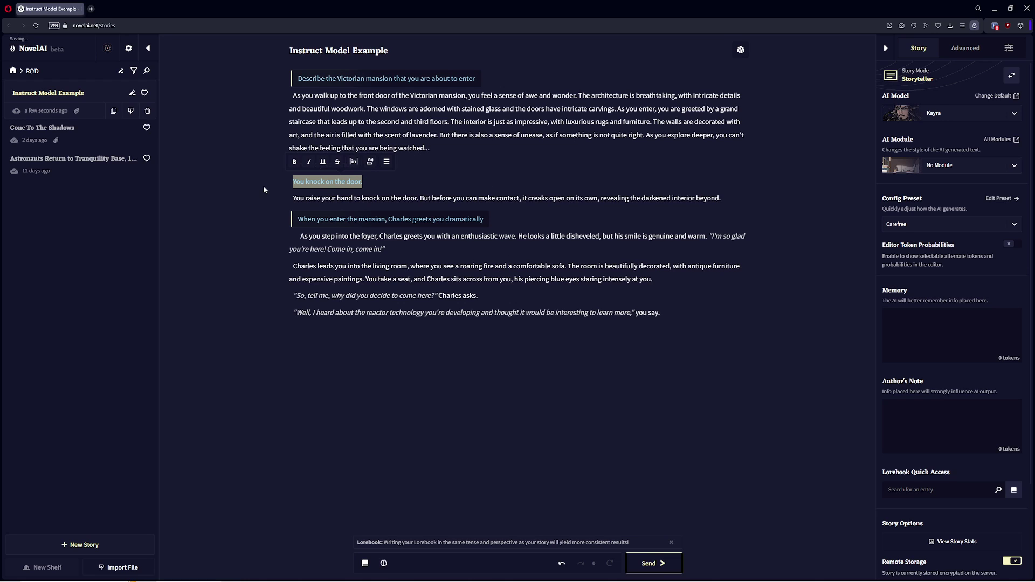
{"action": "left_click", "coordinate": [429, 277]}
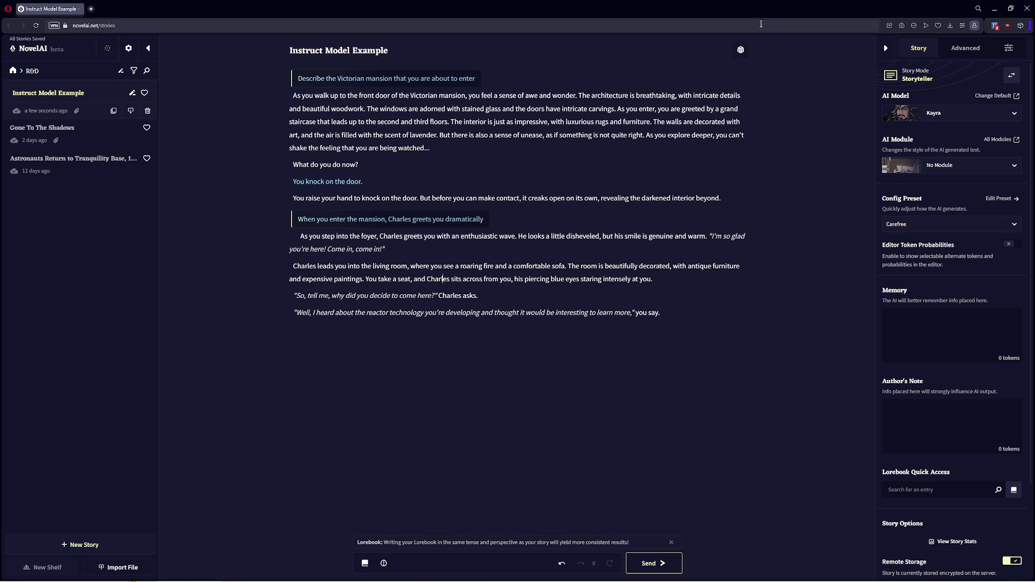